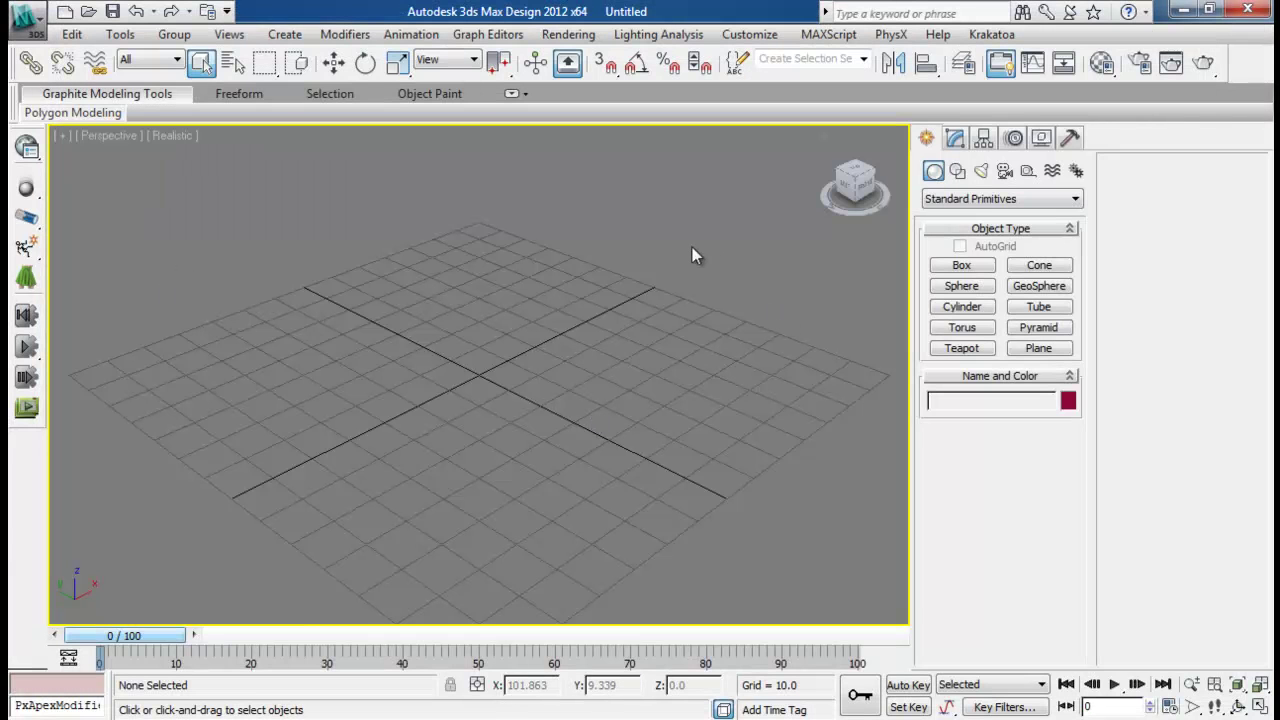
Create a text spline on the ground grid and set its text to SANVFX
left_click(971, 199)
left_click(970, 210)
left_click(957, 171)
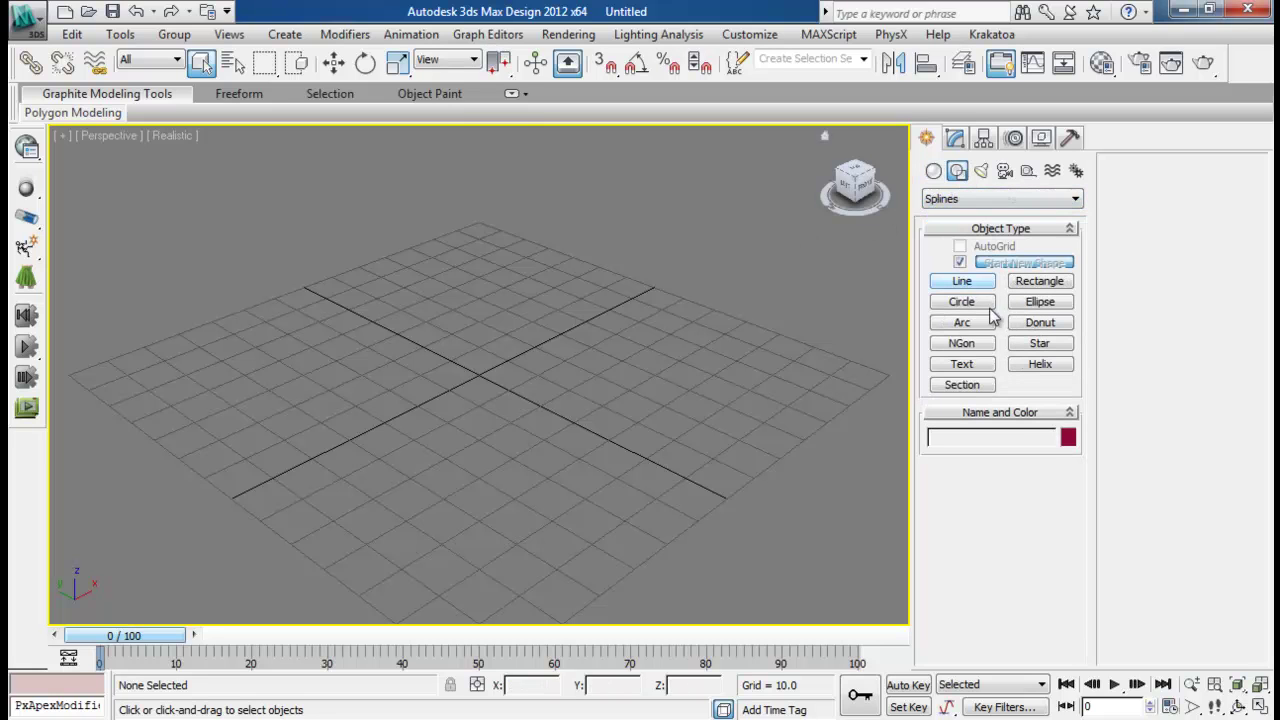
left_click(981, 370)
left_click(417, 405)
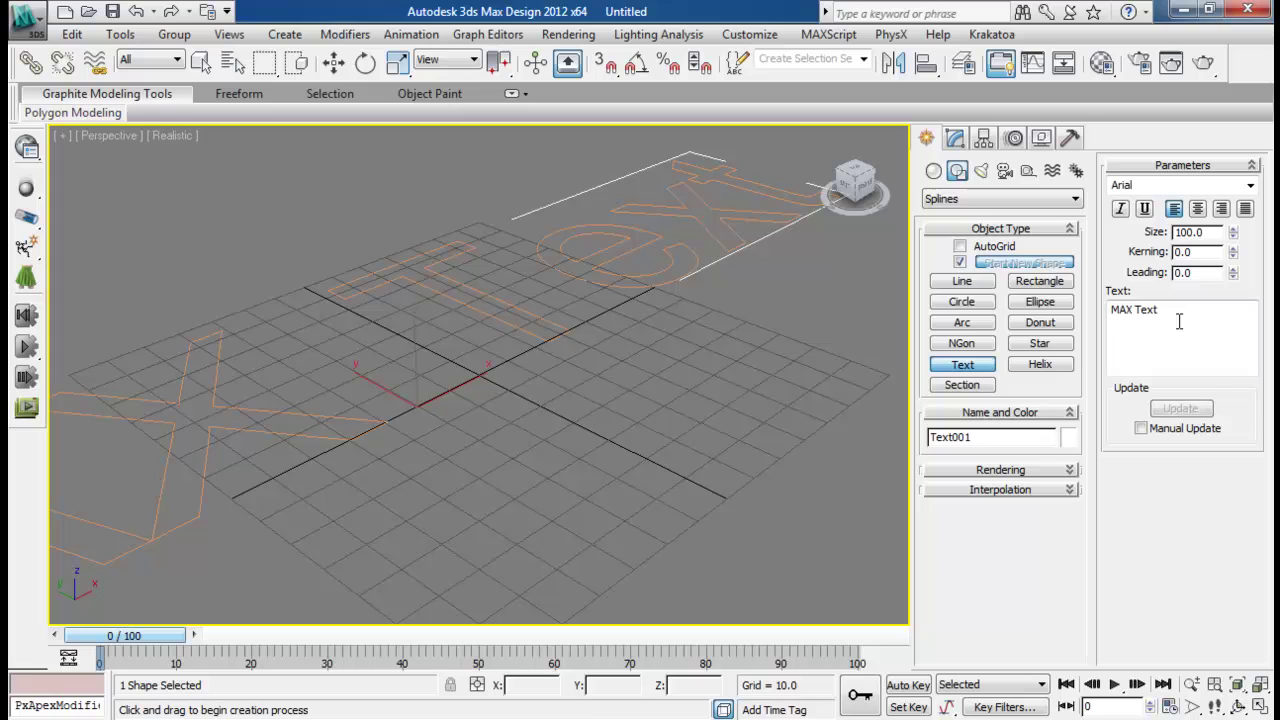
left_click_drag(1179, 321, 978, 301)
type("SANVFX")
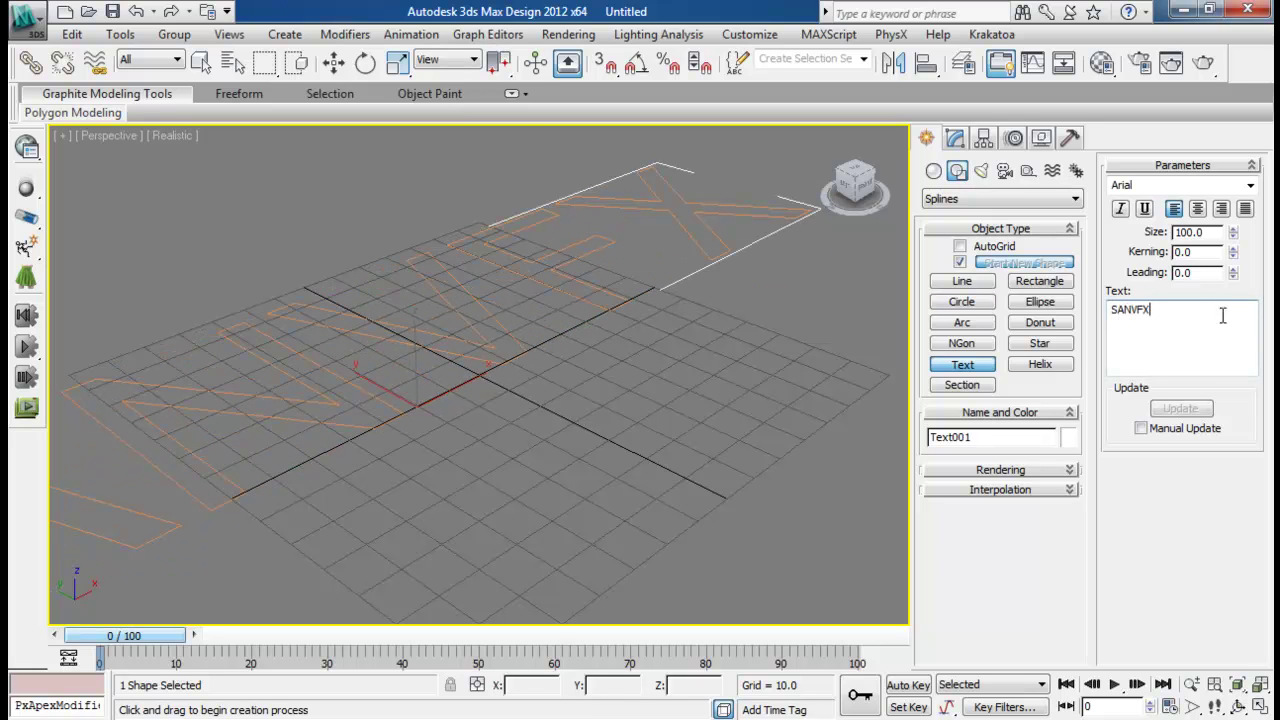
middle_click_drag(437, 372, 532, 377)
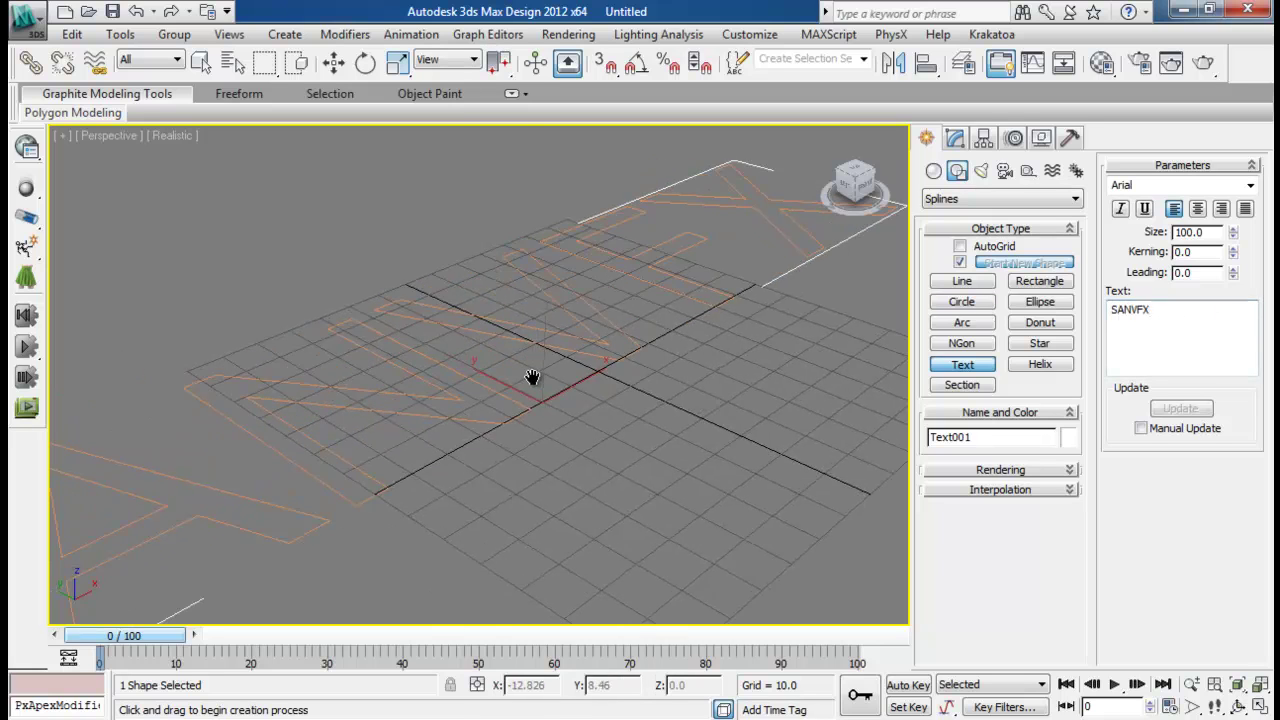
scroll(537, 377, "down", 2)
Rename the text object to "Shattering text"
left_click(953, 139)
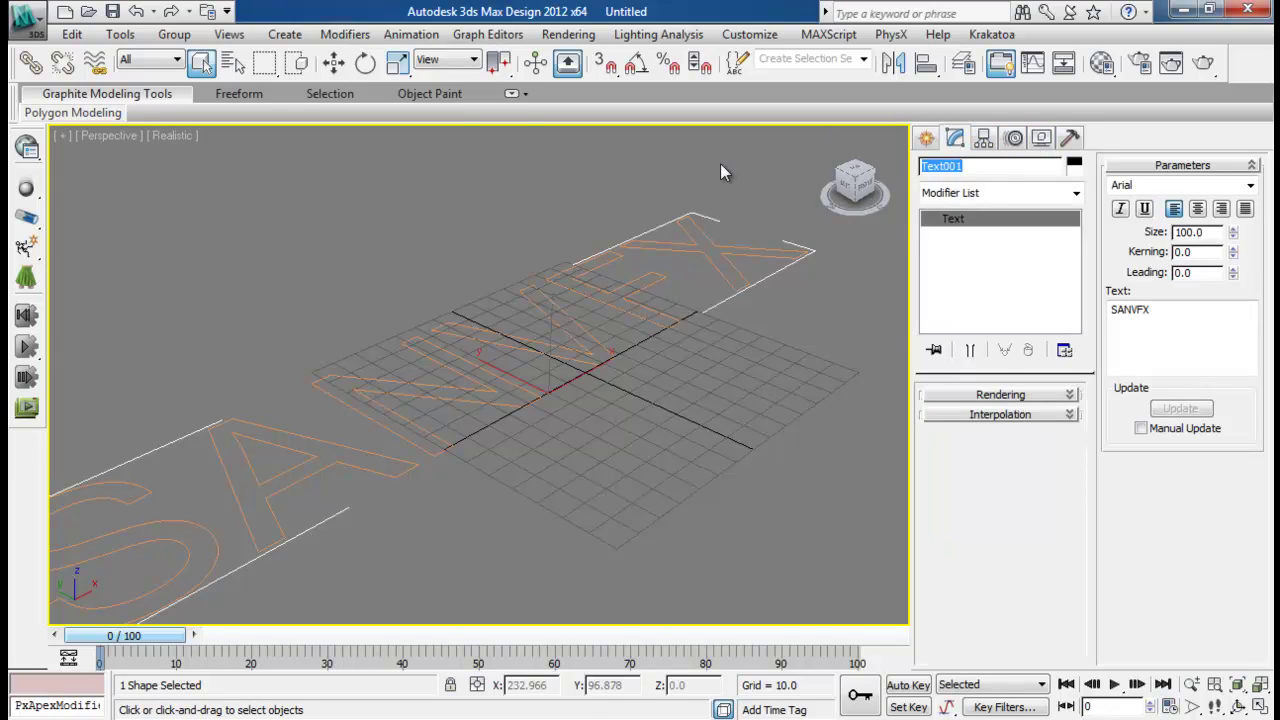
type("Shattering text")
middle_click_drag(391, 363, 560, 356)
Add a Bevel modifier to the text and set Level 1 to height 1.0 and outline 0.5
left_click(1017, 194)
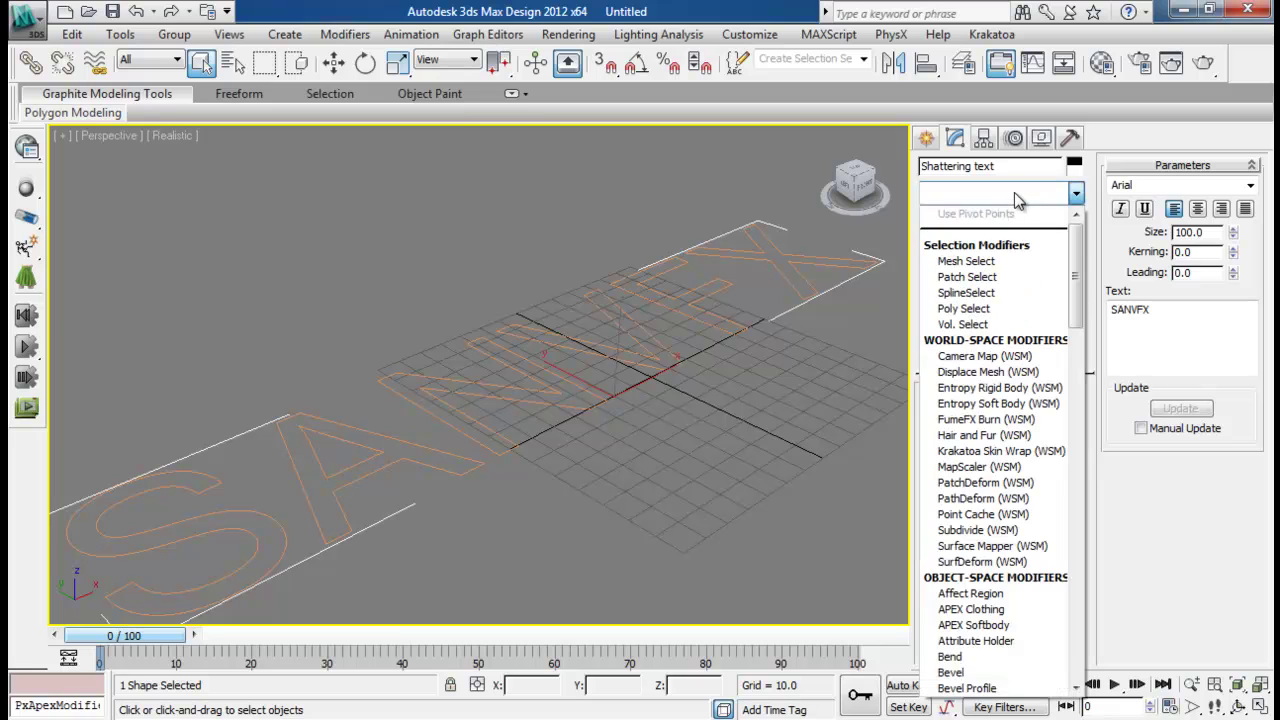
key("b")
key("b")
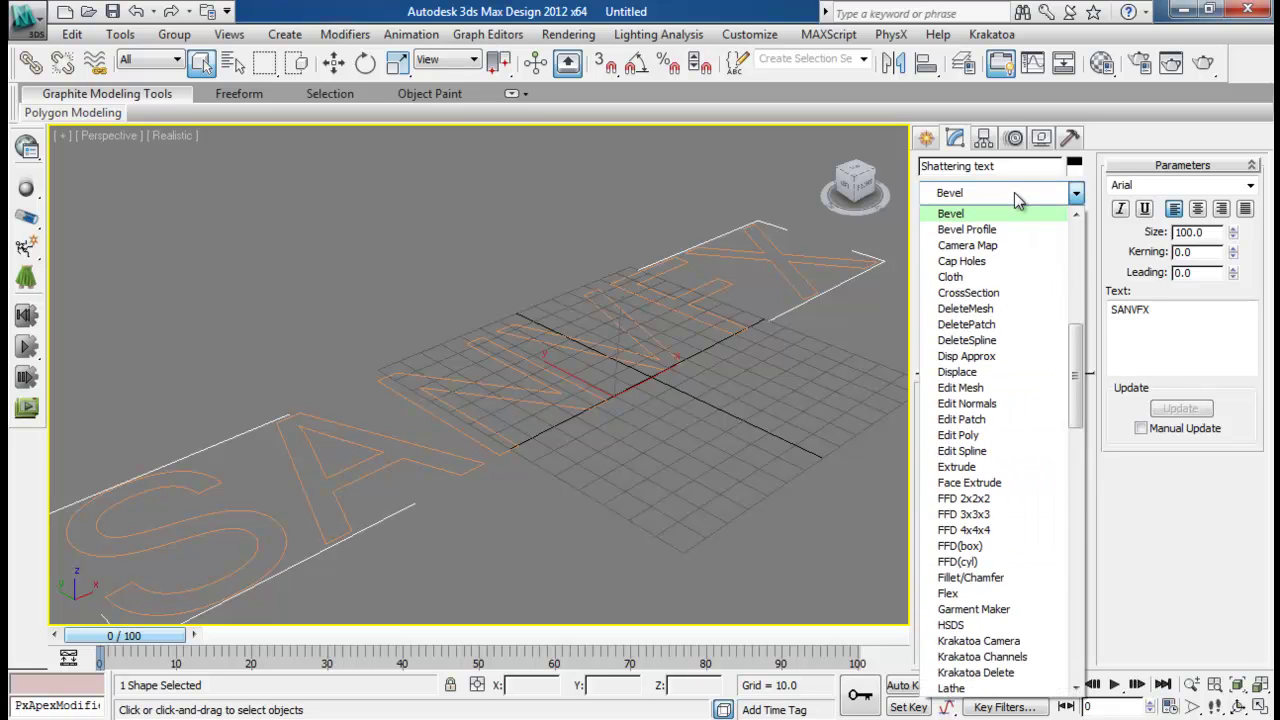
key("Return")
middle_click_drag(543, 240, 602, 229, "alt")
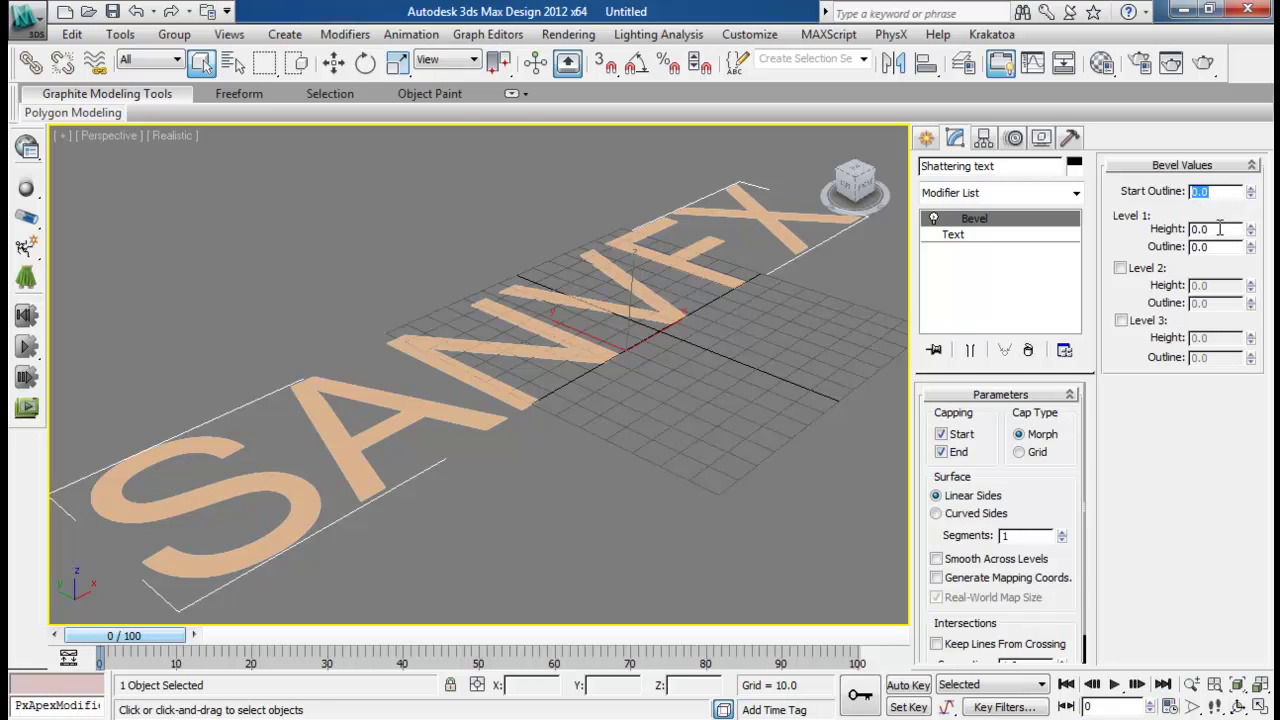
key("Tab")
key("Return")
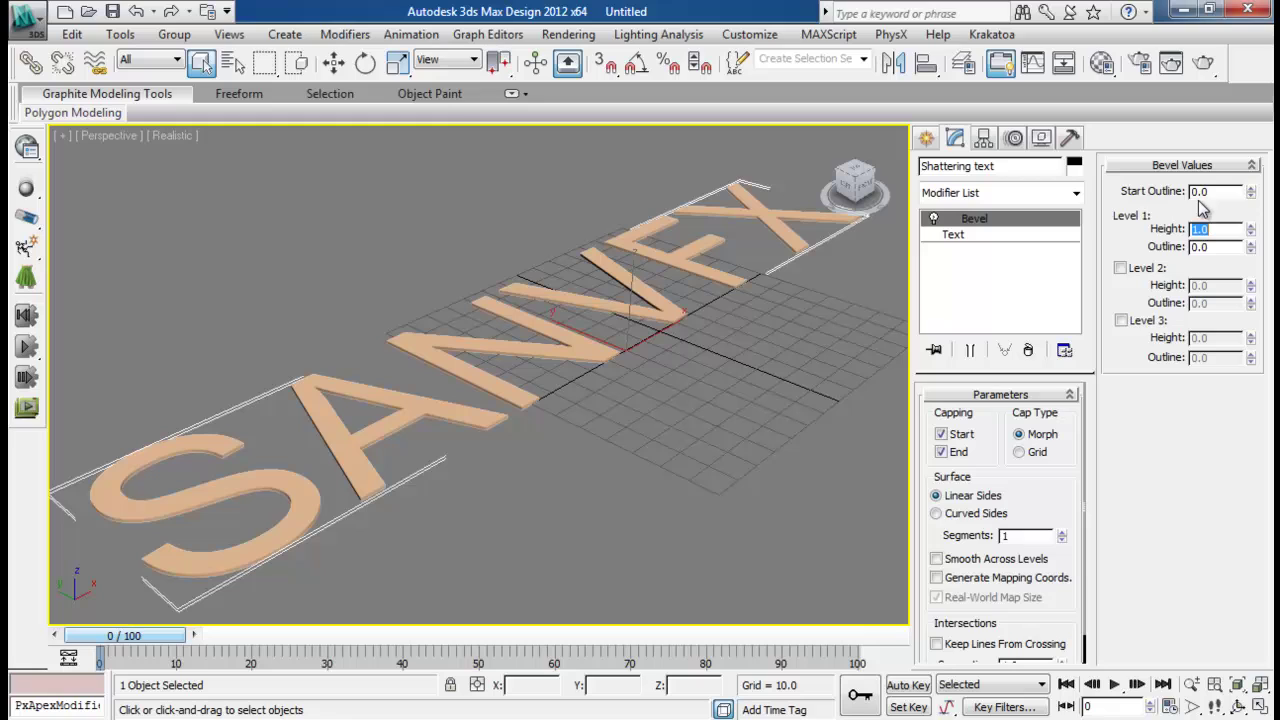
key("Tab")
type("0.5")
key("Return")
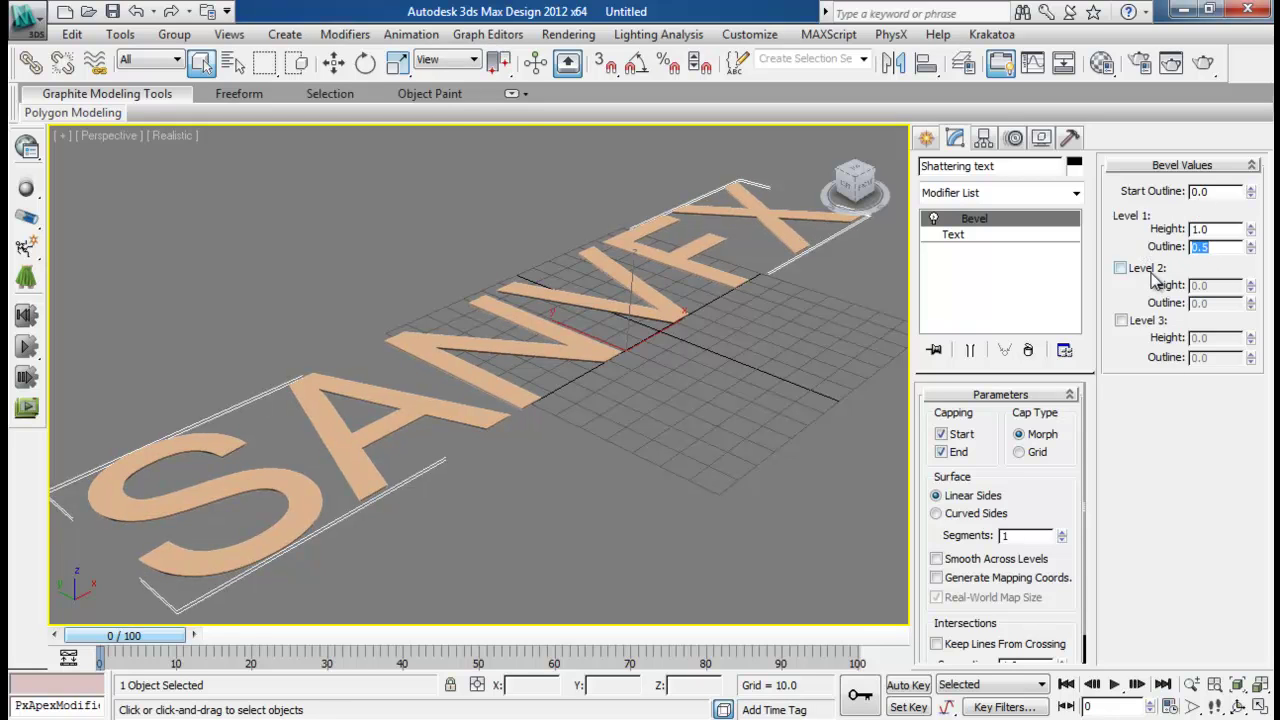
Enable bevel Level 2 with height 5.0 and Level 3 with height 1.0 and outline -0.5
left_click(1148, 270)
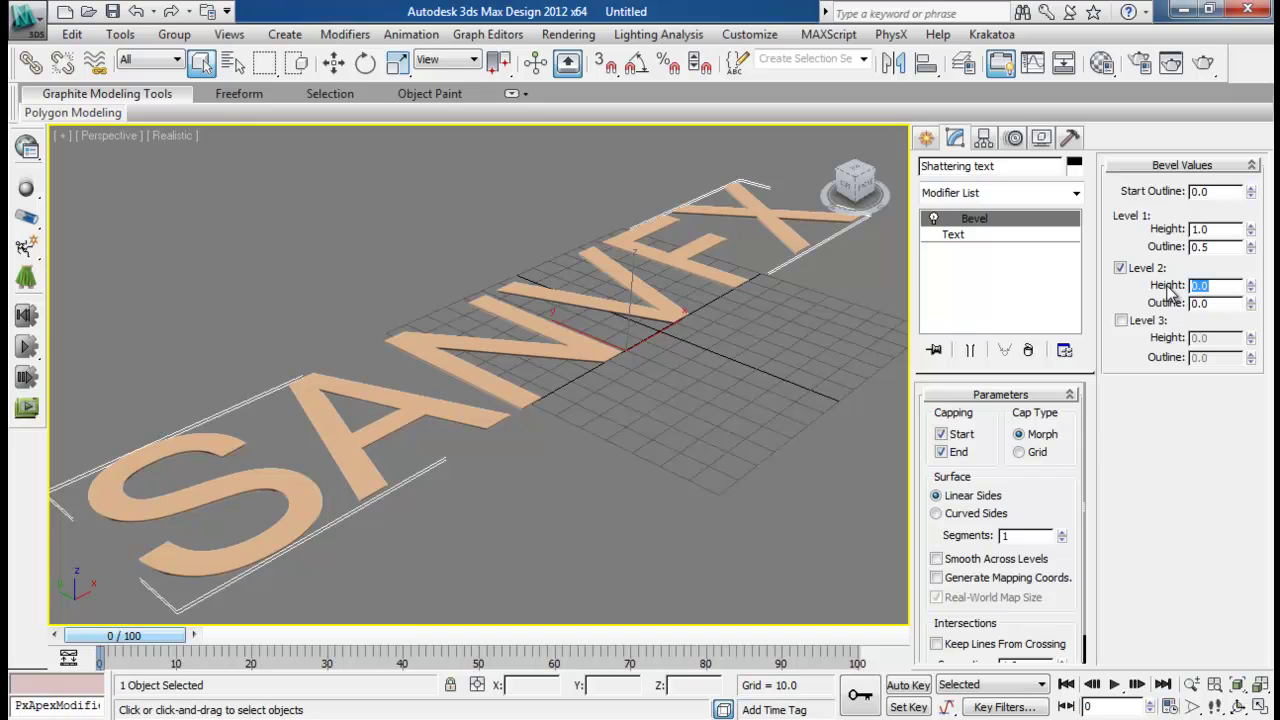
type("5")
key("Return")
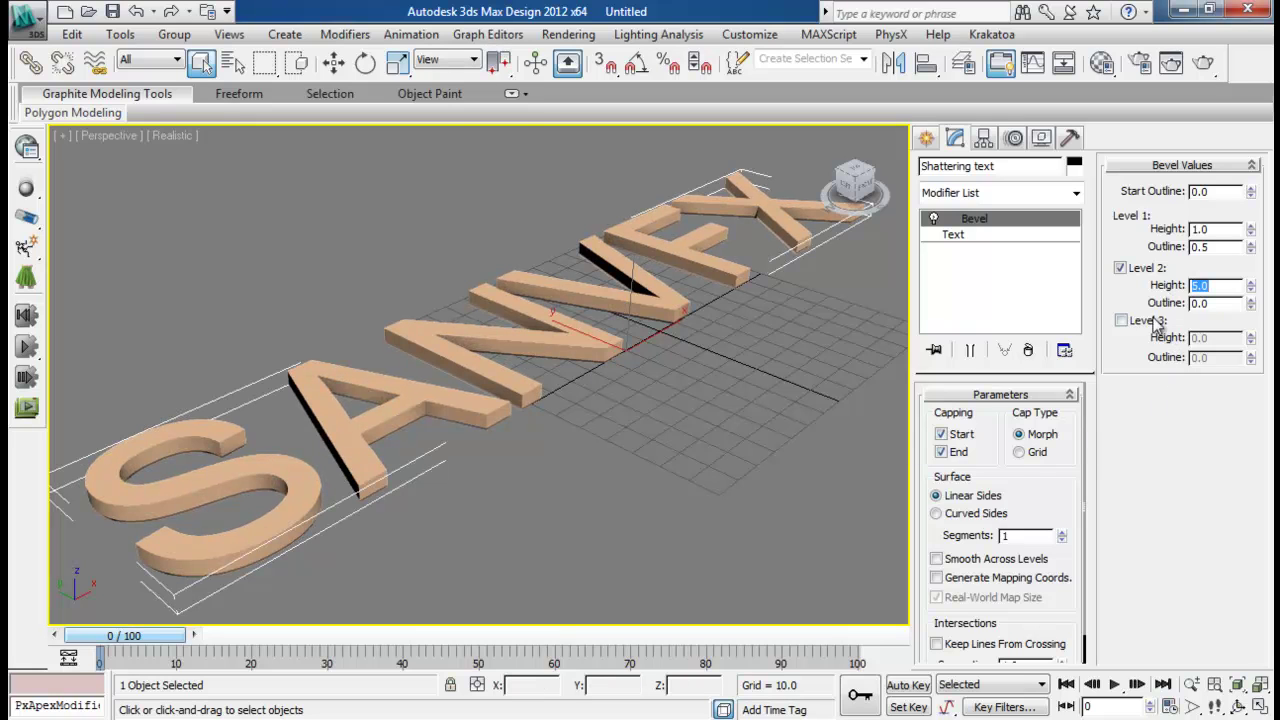
left_click(1140, 322)
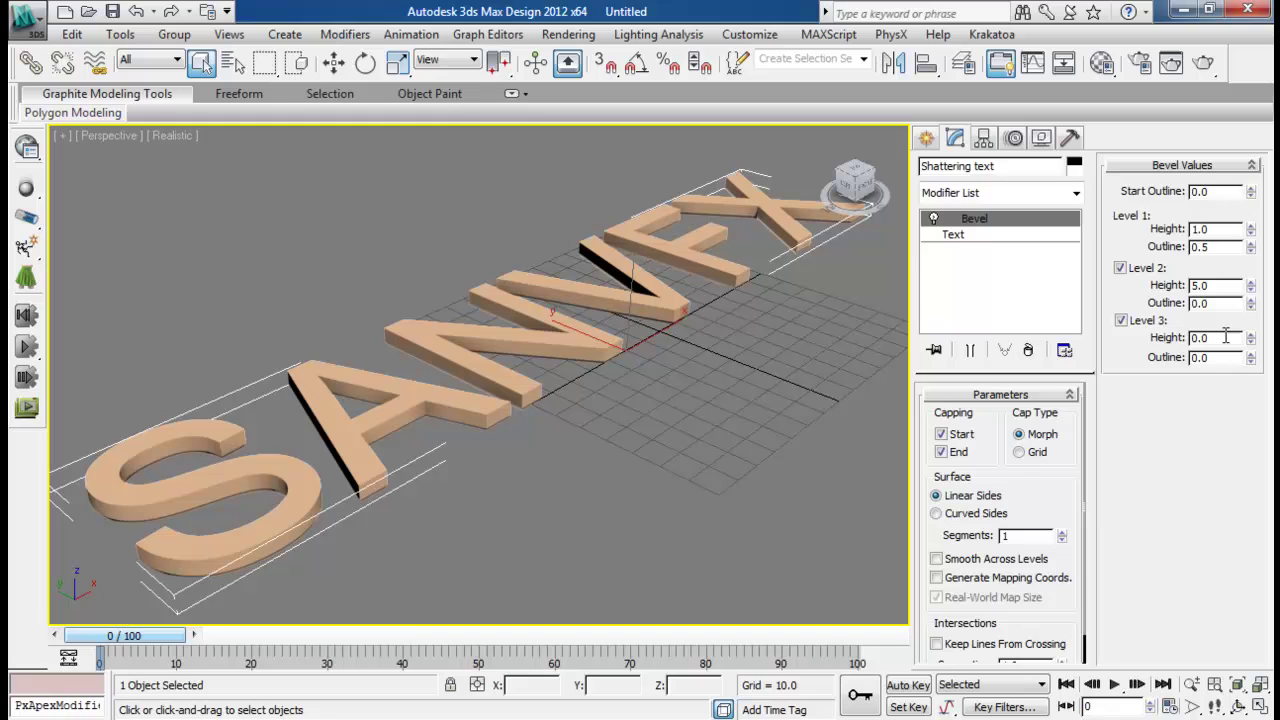
type("1")
key("Return")
key("Tab")
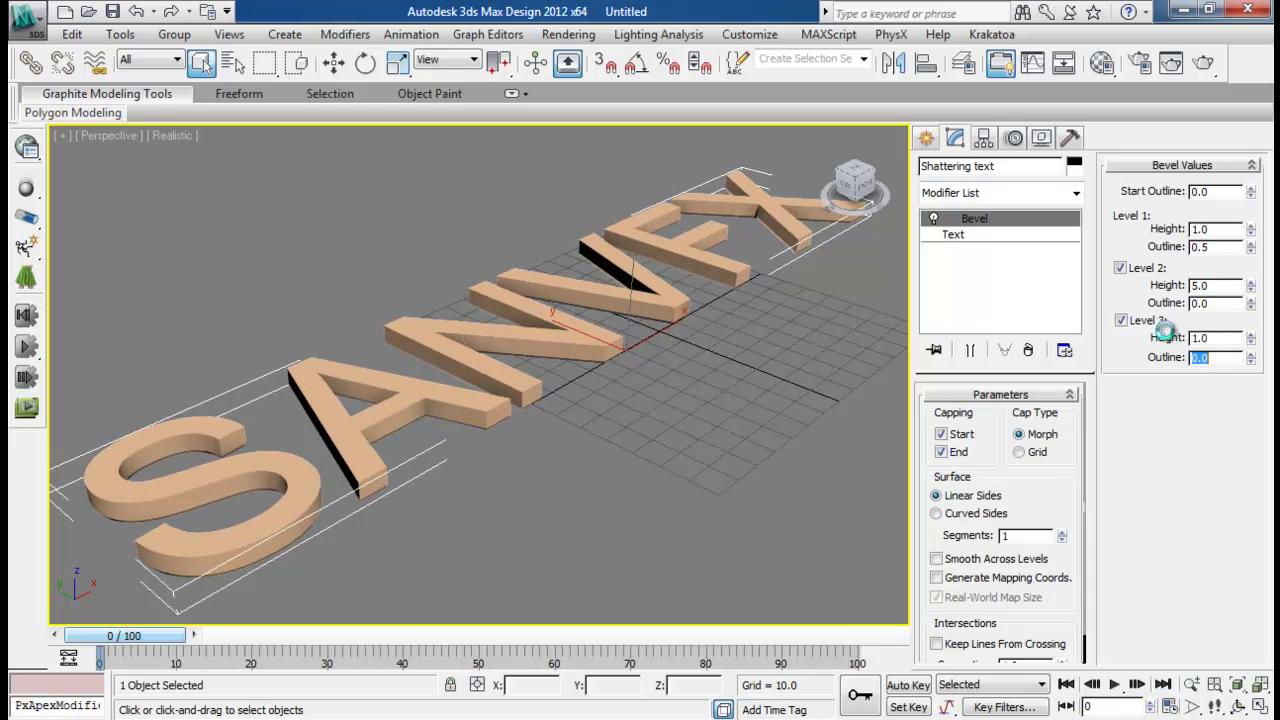
key("Return")
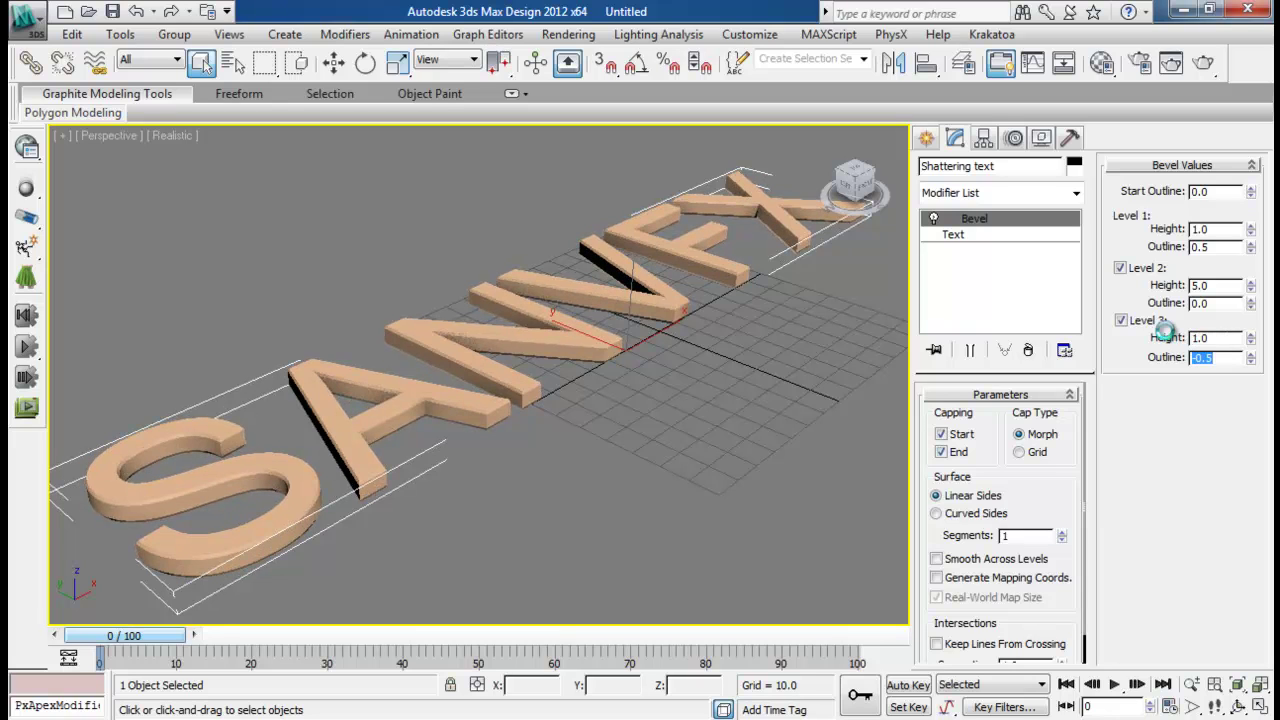
middle_click_drag(600, 369, 658, 348, "alt")
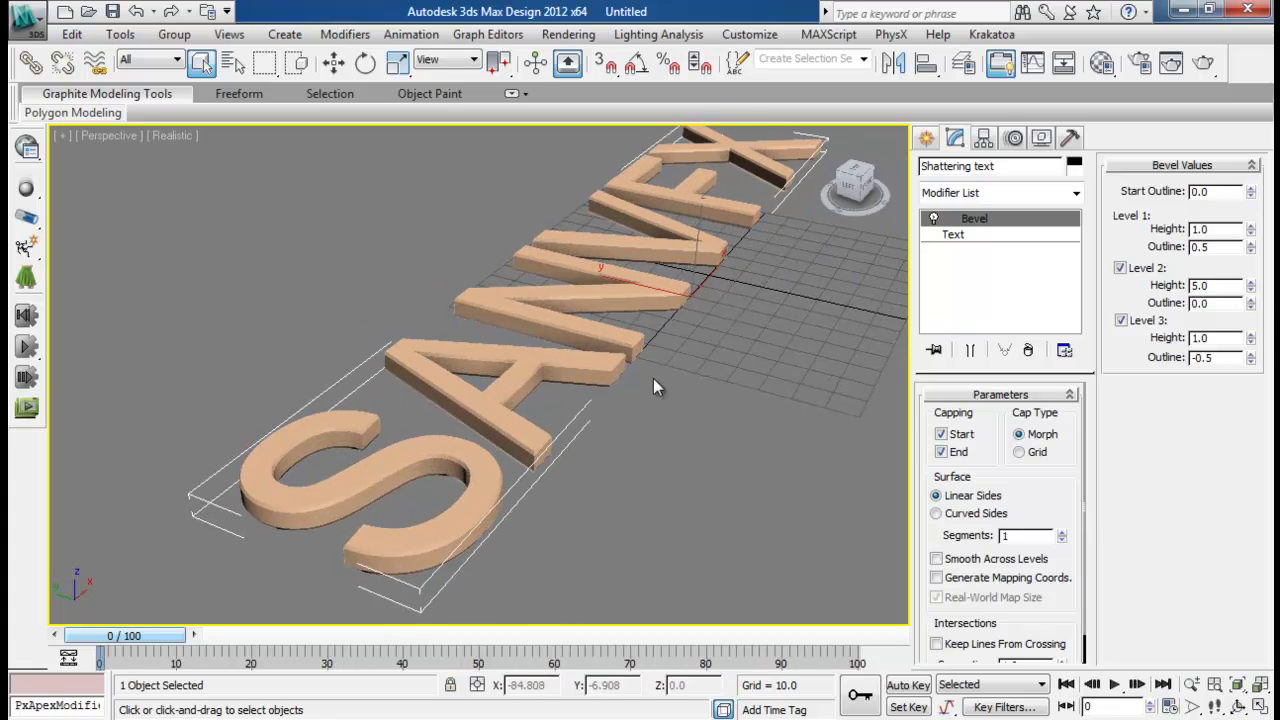
middle_click_drag(493, 426, 466, 388, "alt")
scroll(523, 400, "up", 3)
scroll(466, 388, "down", 3)
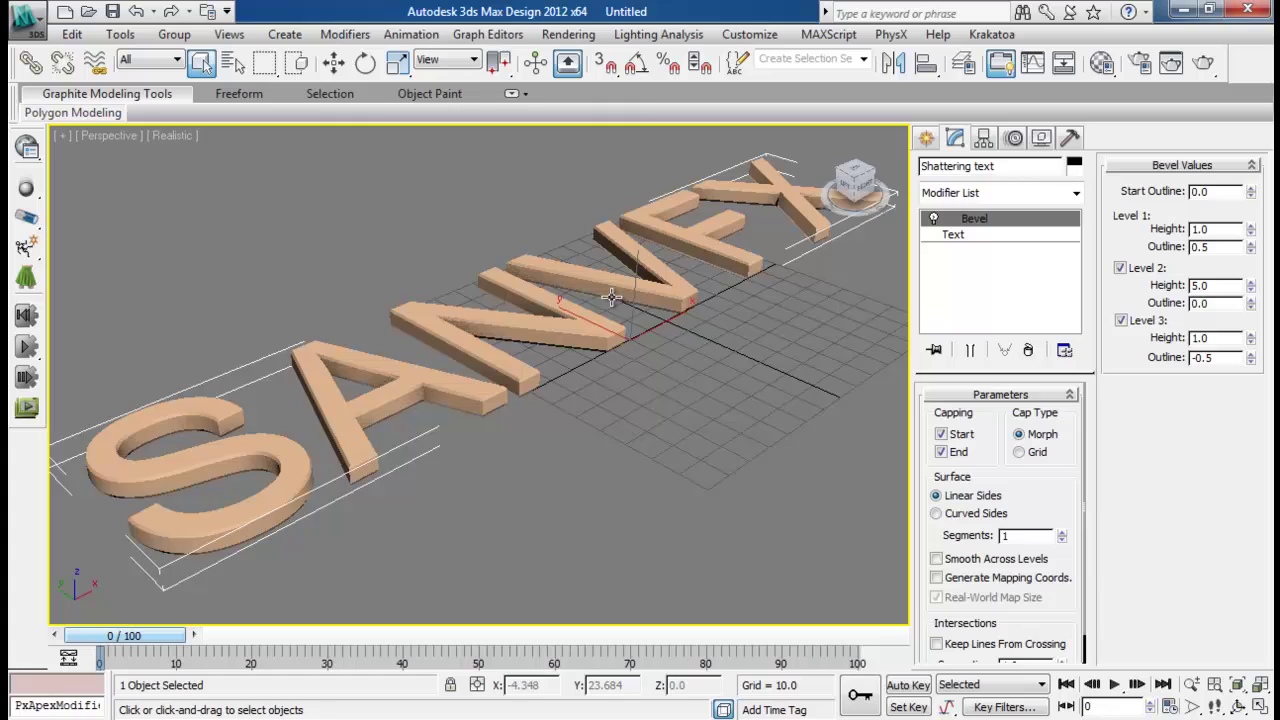
middle_click_drag(610, 298, 648, 269)
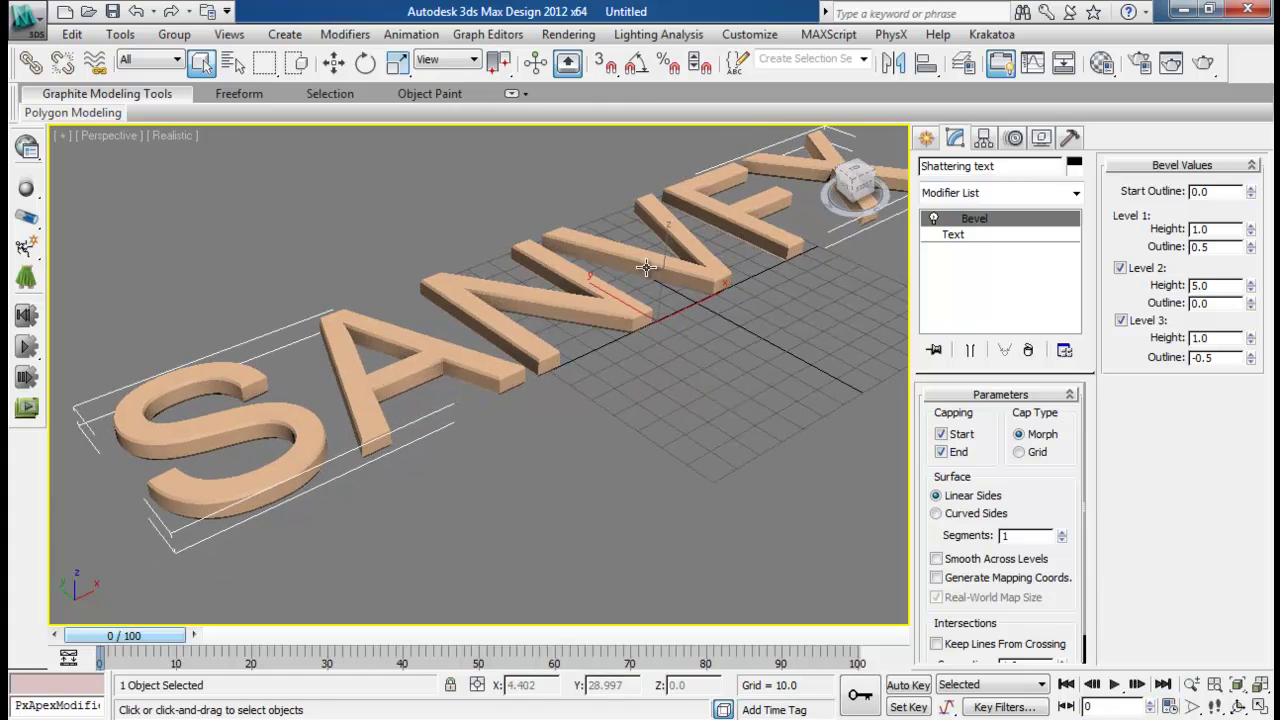
Disable the Bevel modifier and try an Extrude modifier with an amount of 11.5 on the text
left_click(935, 218)
left_click(965, 192)
scroll(968, 210, "down", 3)
type("ex")
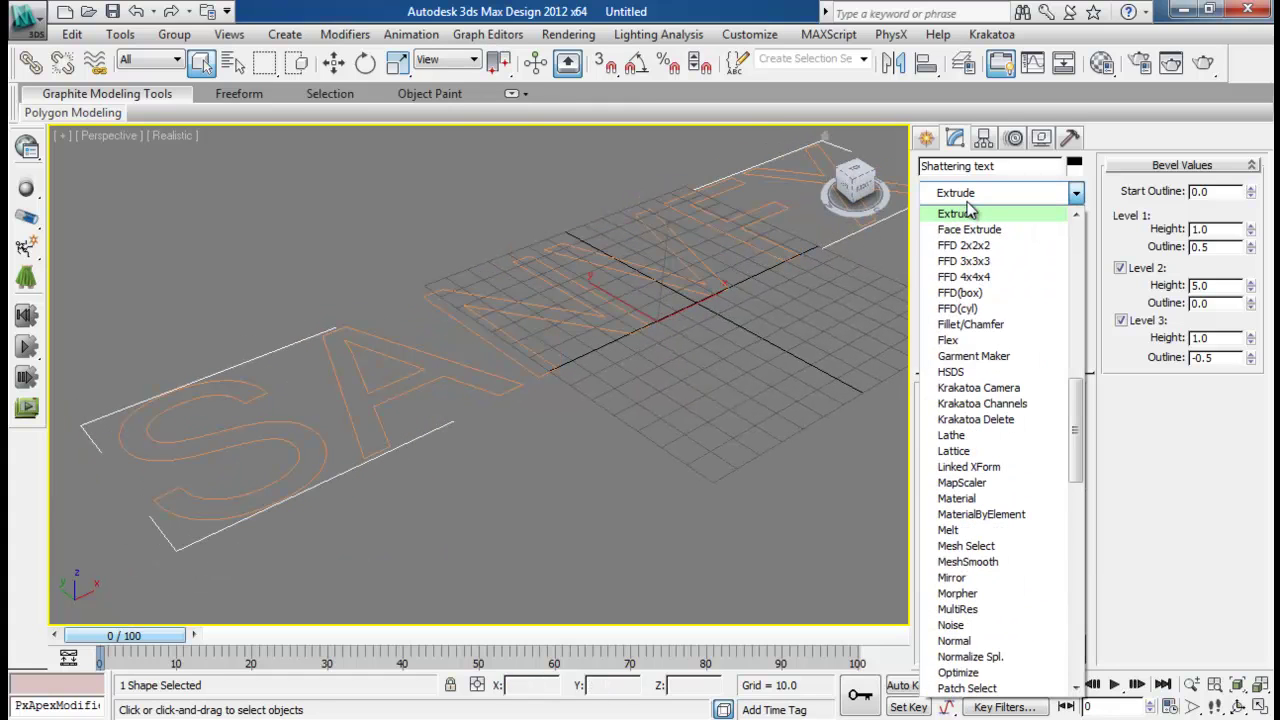
key("Return")
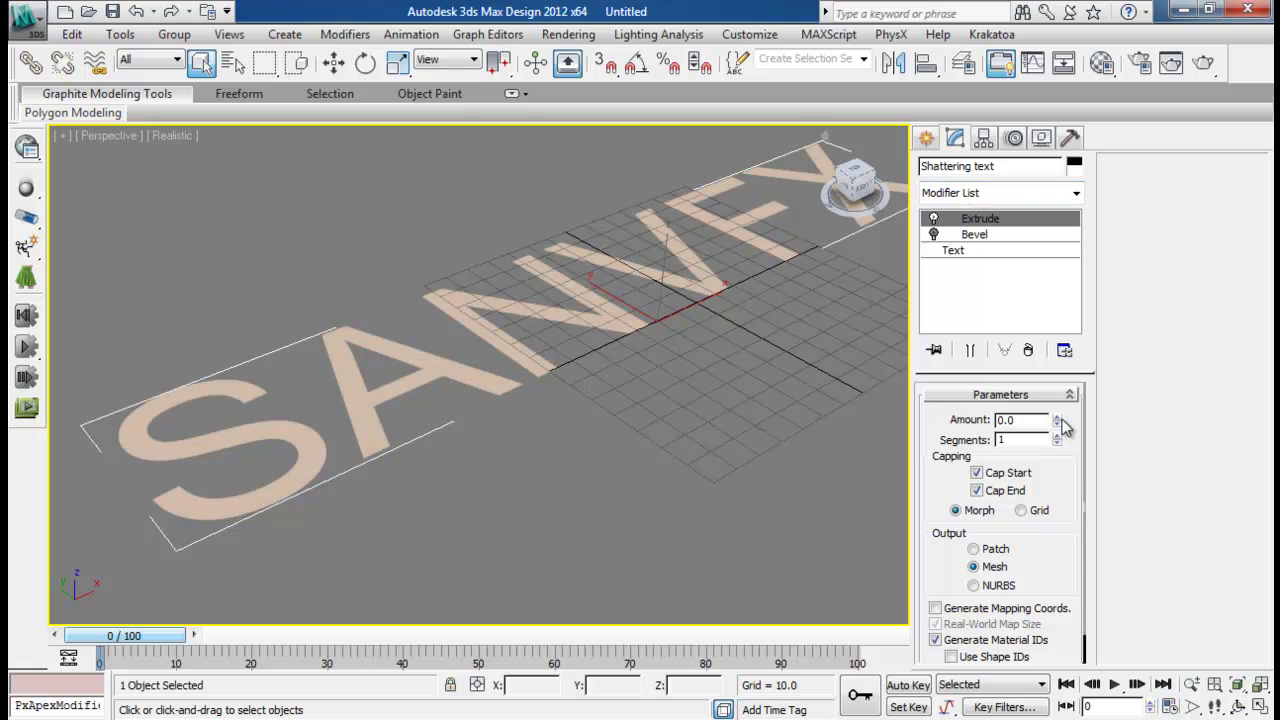
mouse_move(1055, 417)
left_mouse_down()
mouse_move(1057, 369)
mouse_move(1057, 406)
mouse_move(1057, 394)
left_mouse_up()
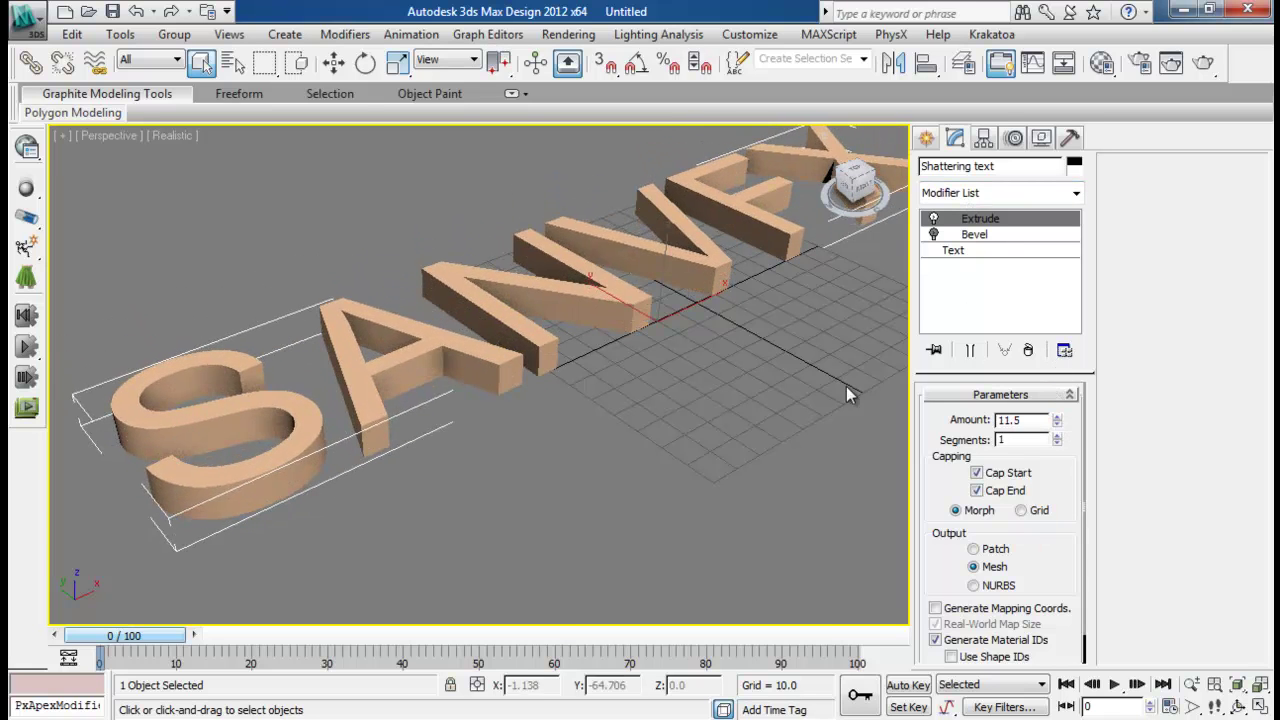
middle_click_drag(846, 386, 640, 370, "alt")
Remove the Extrude modifier and re-enable the Bevel on the text
left_click(1028, 349)
left_click(960, 220)
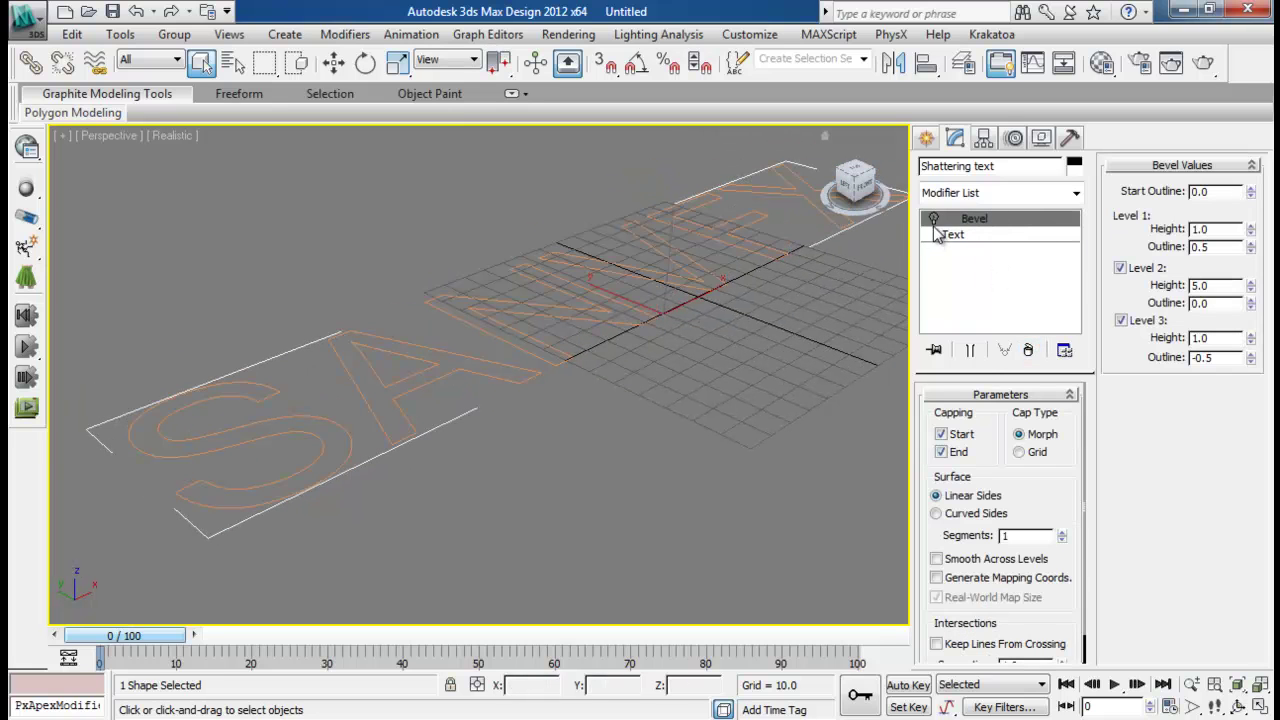
Hide the selection brackets and display edged faces on the shaded text
middle_click_drag(715, 352, 691, 396, "alt")
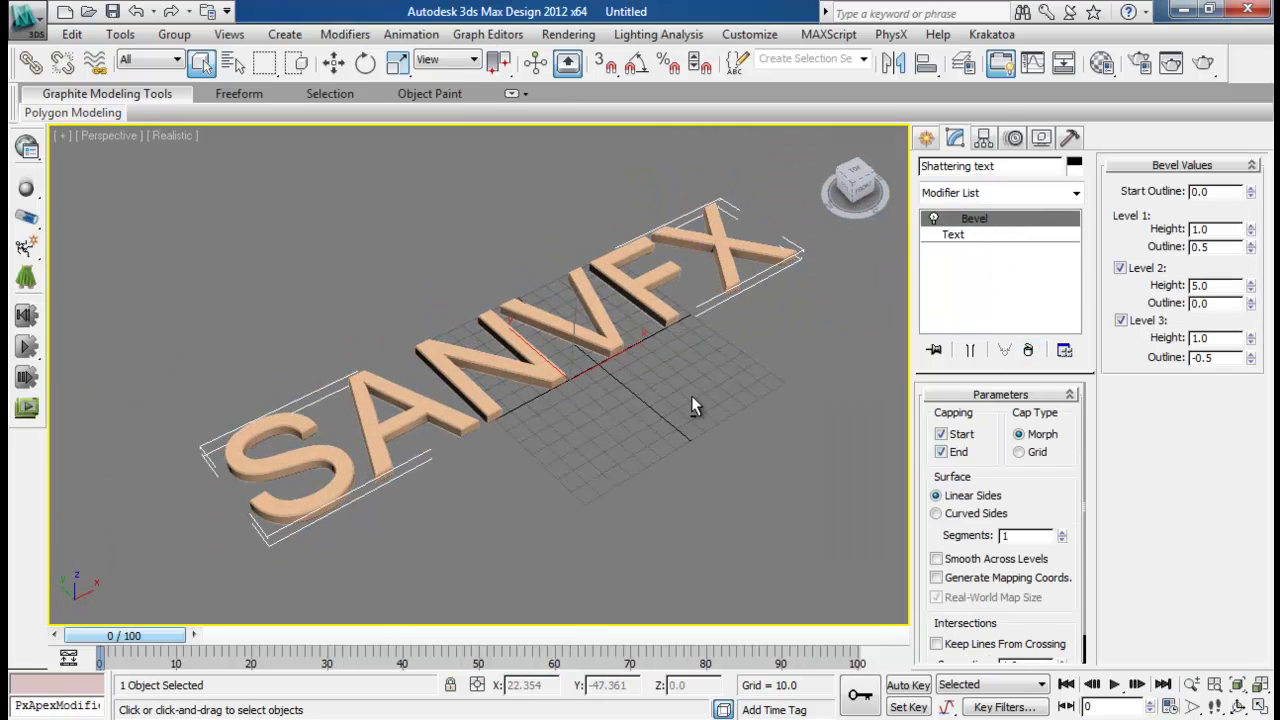
key("j")
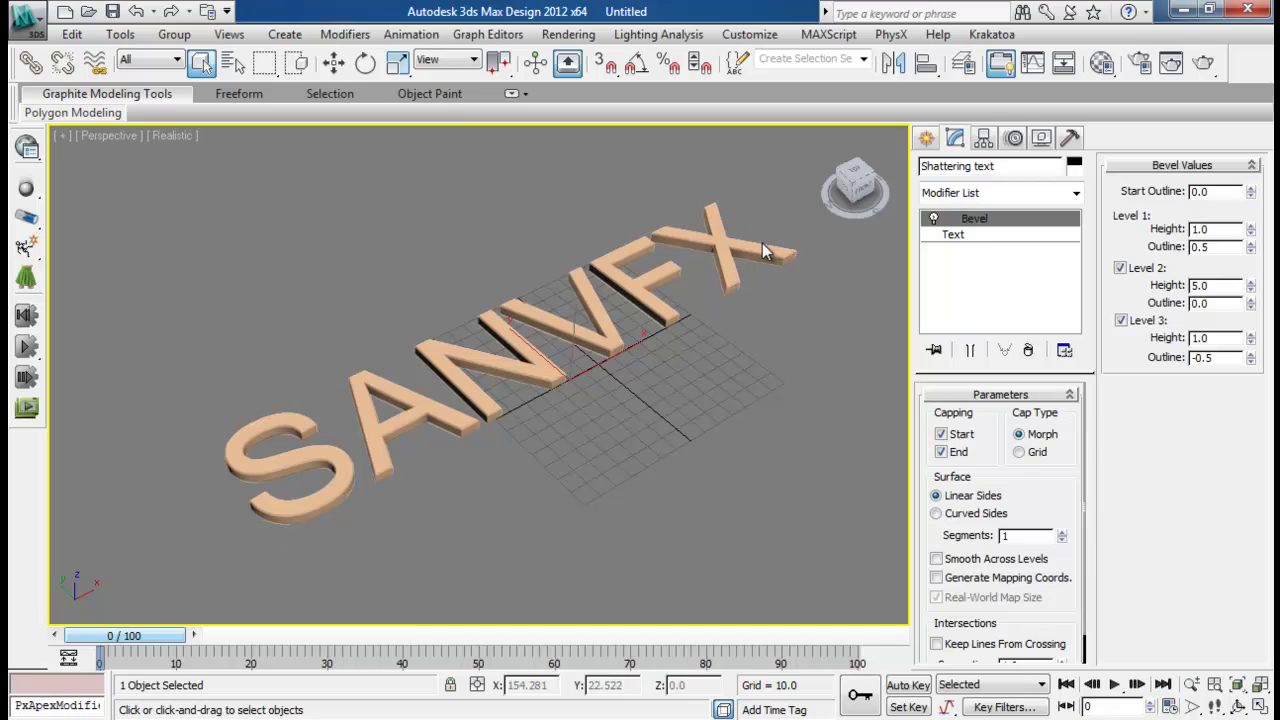
key("F4")
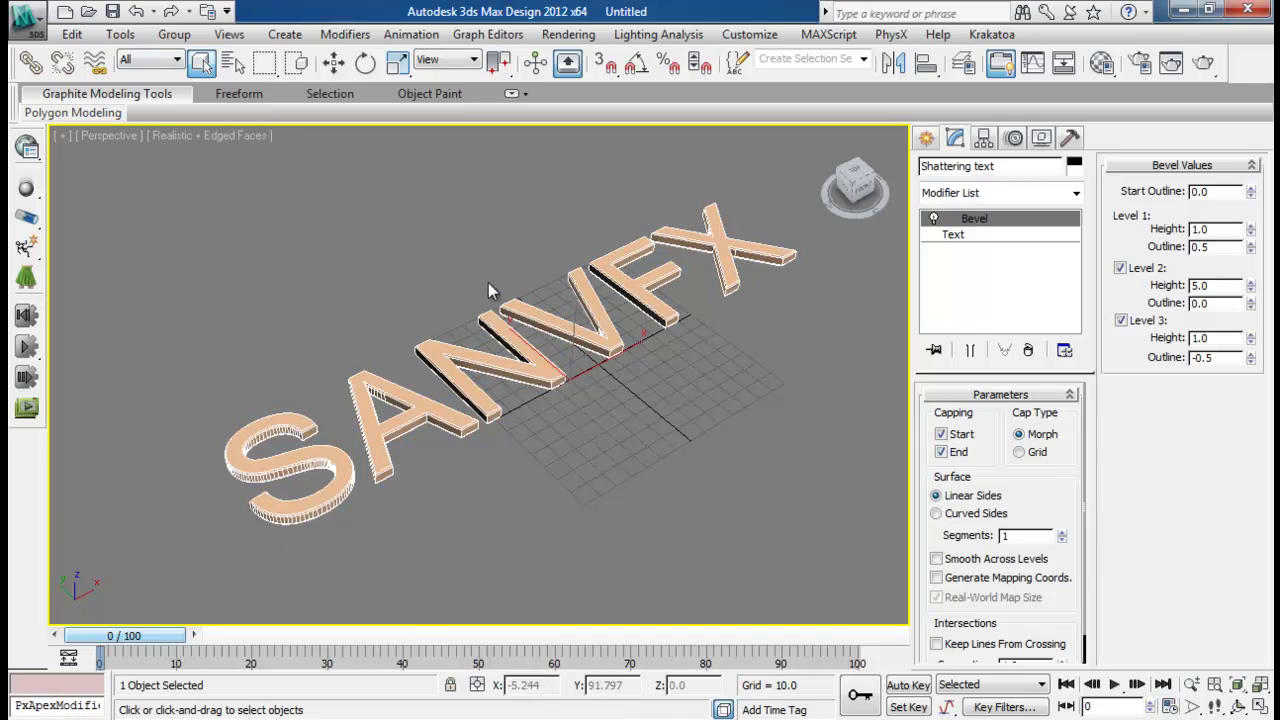
middle_click_drag(569, 449, 555, 400, "alt")
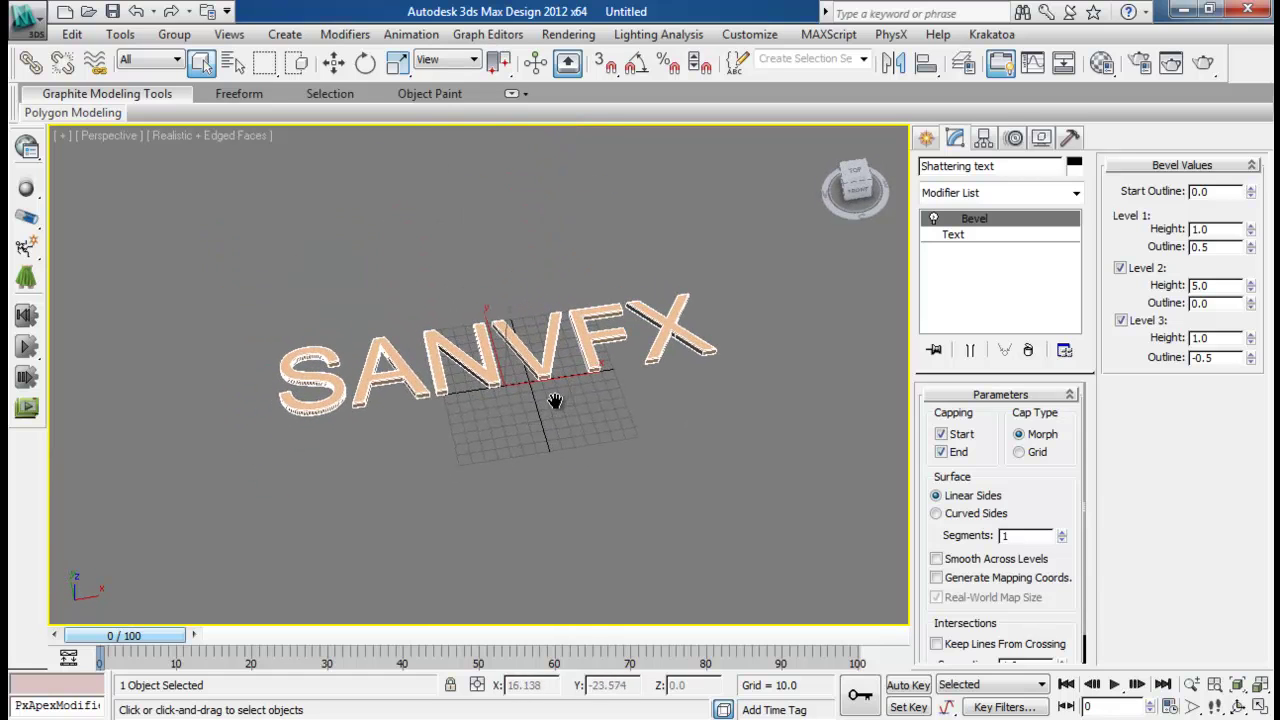
Turn on angle snap and rotate the text 90 degrees about X so it stands upright
key("e")
key("a")
left_click_drag(508, 355, 530, 437)
left_click(694, 494)
middle_click_drag(694, 494, 652, 450, "alt")
Raise the upright text straight up along Z to a height of about 388
left_click(546, 371)
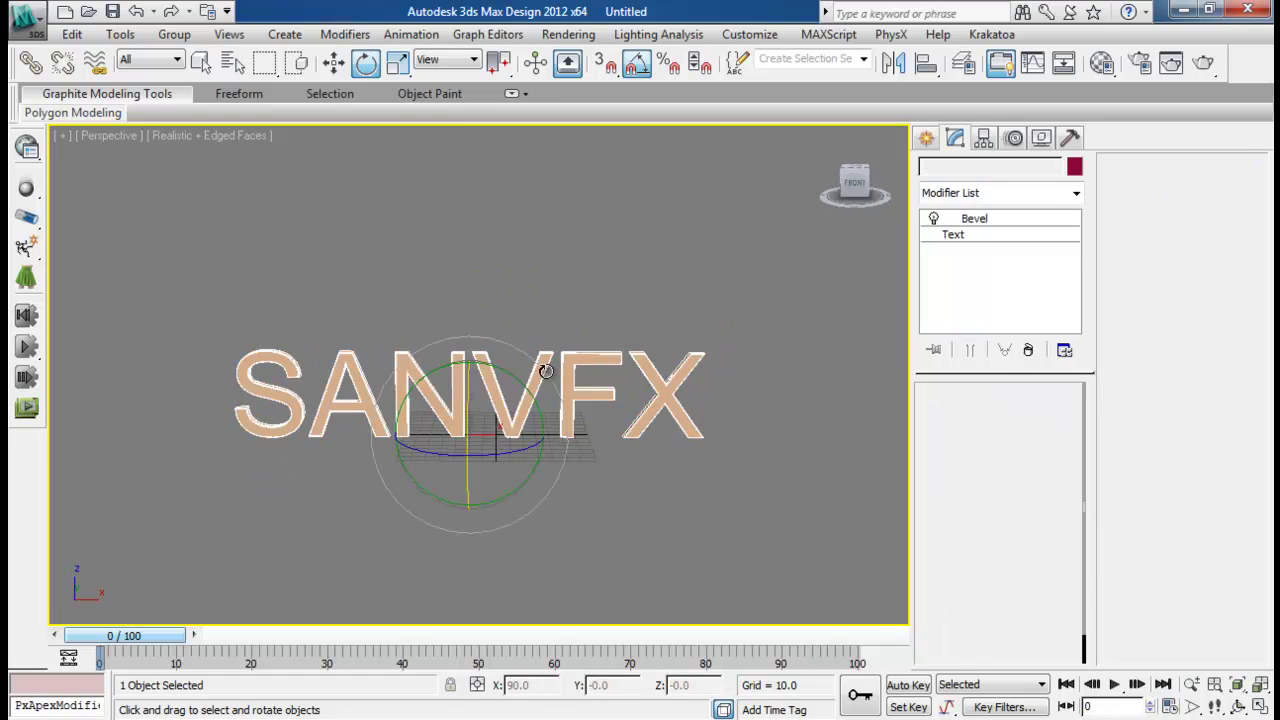
key("w")
left_click_drag(545, 371, 485, 97)
middle_click_drag(558, 280, 753, 336)
scroll(589, 380, "down", 3)
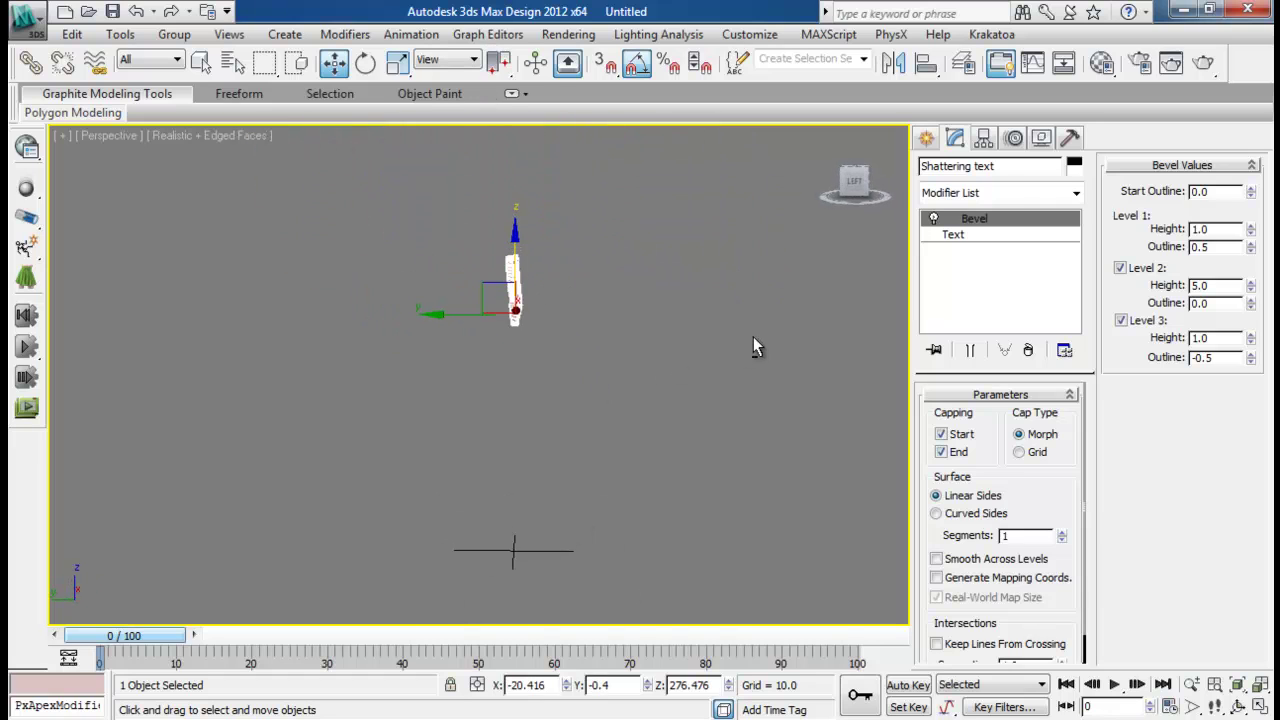
key("e")
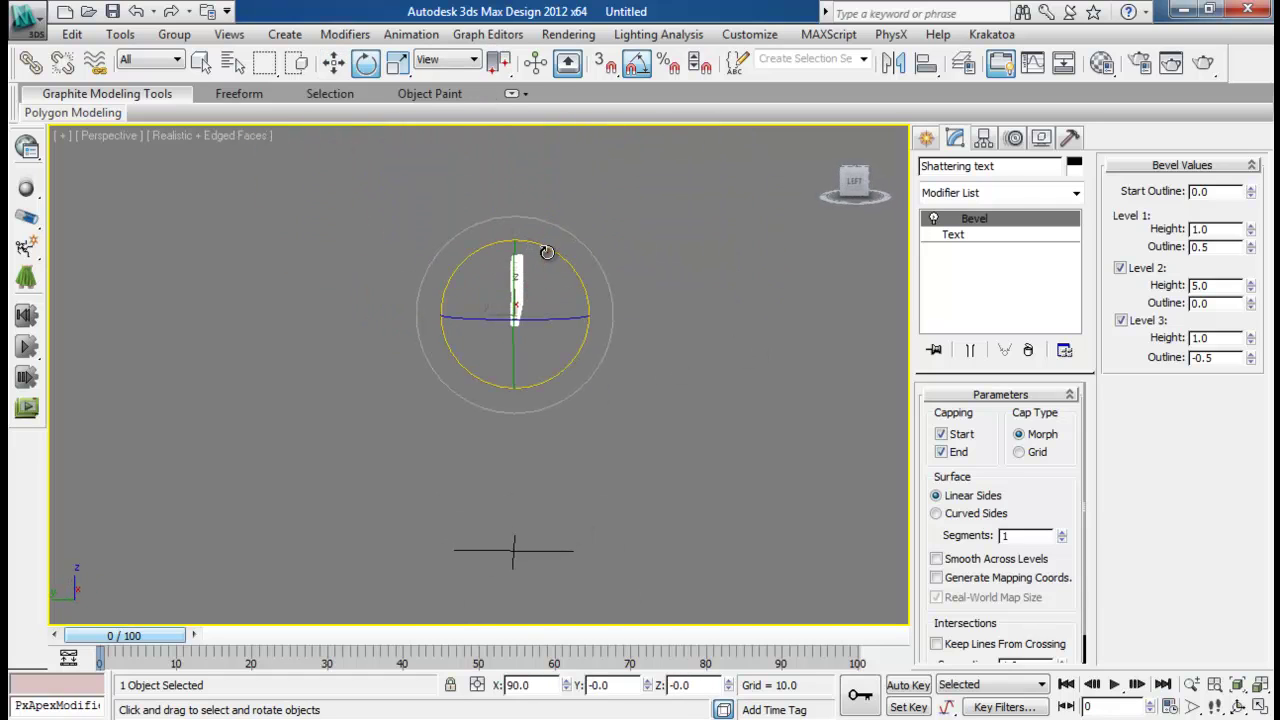
key("w")
left_click_drag(512, 247, 531, 171)
scroll(586, 323, "down", 4)
middle_click_drag(596, 293, 496, 354)
scroll(452, 328, "up", 2)
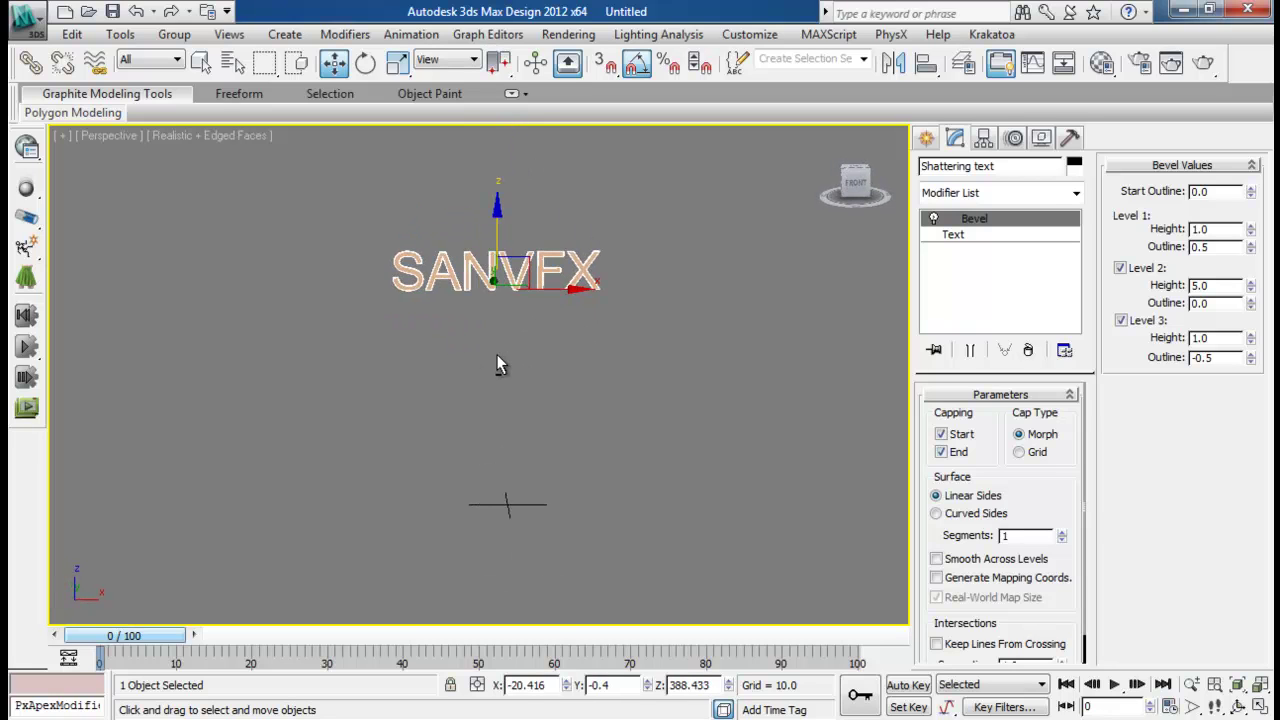
Tilt the text by -30 degrees about the Y axis
key("e")
left_click_drag(538, 246, 538, 219)
middle_click_drag(591, 295, 615, 383)
middle_click_drag(615, 383, 624, 312)
middle_click_drag(624, 312, 634, 317, "alt")
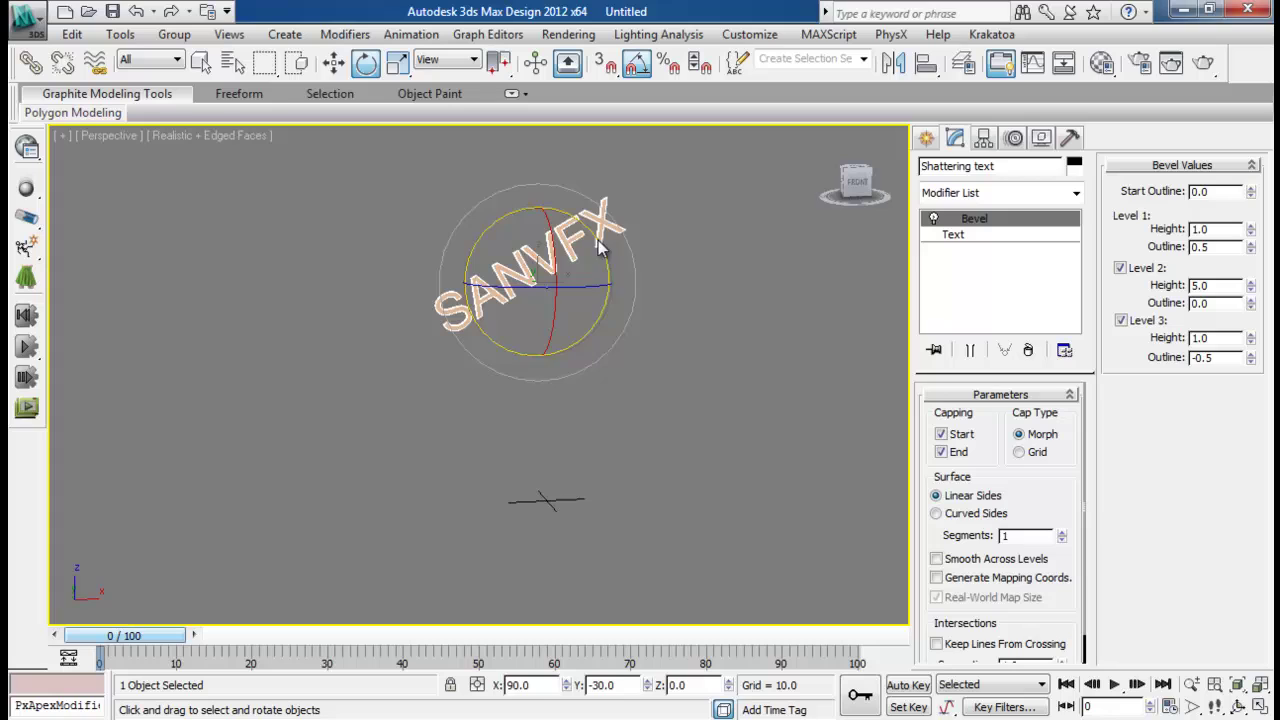
Raise the tilted text further along Z to a height of about 457
key("w")
left_click_drag(538, 217, 541, 181)
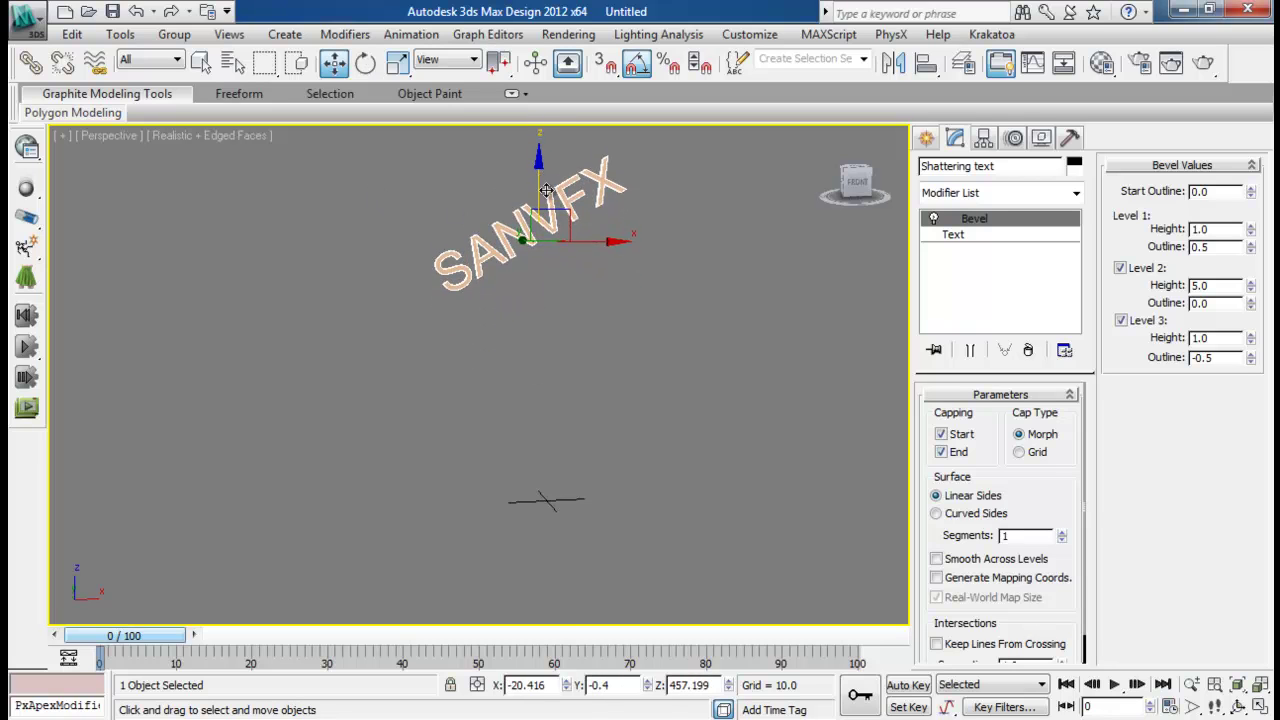
middle_click_drag(597, 323, 520, 346)
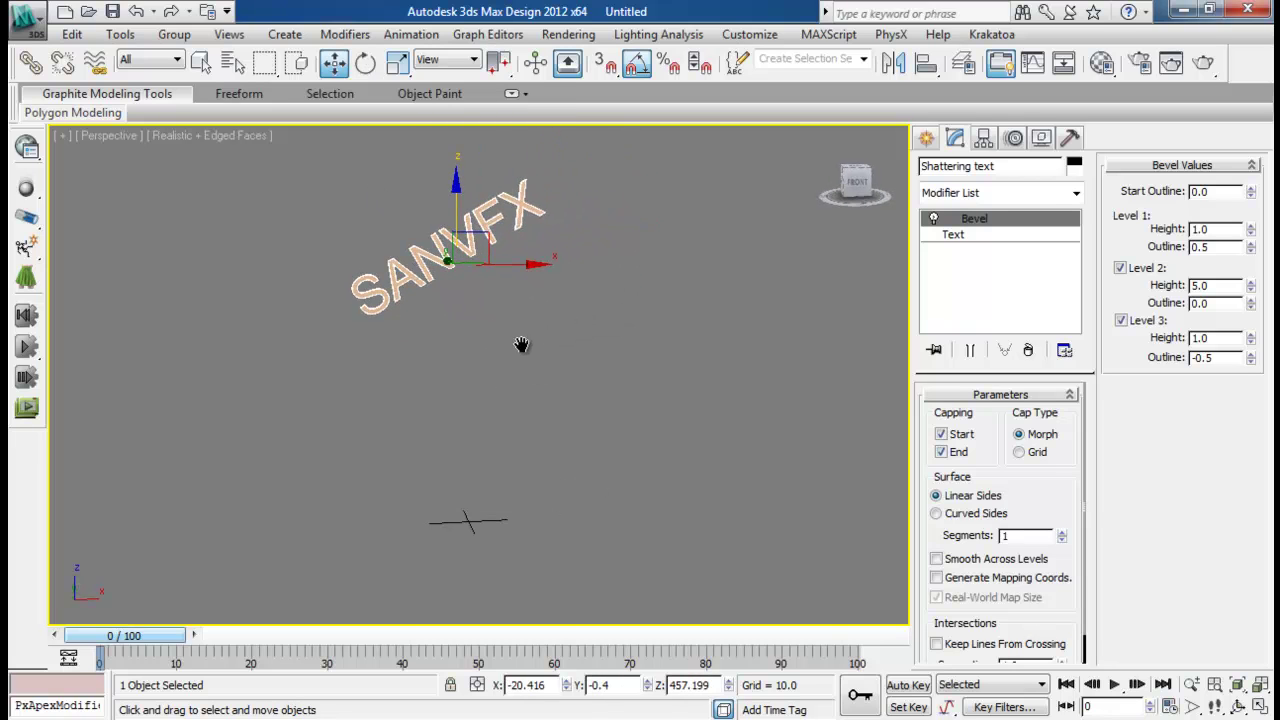
Auto-key the text at frame 50 by lowering it along Z to about -161, then stop auto-keying and return to frame 0
left_click(906, 685)
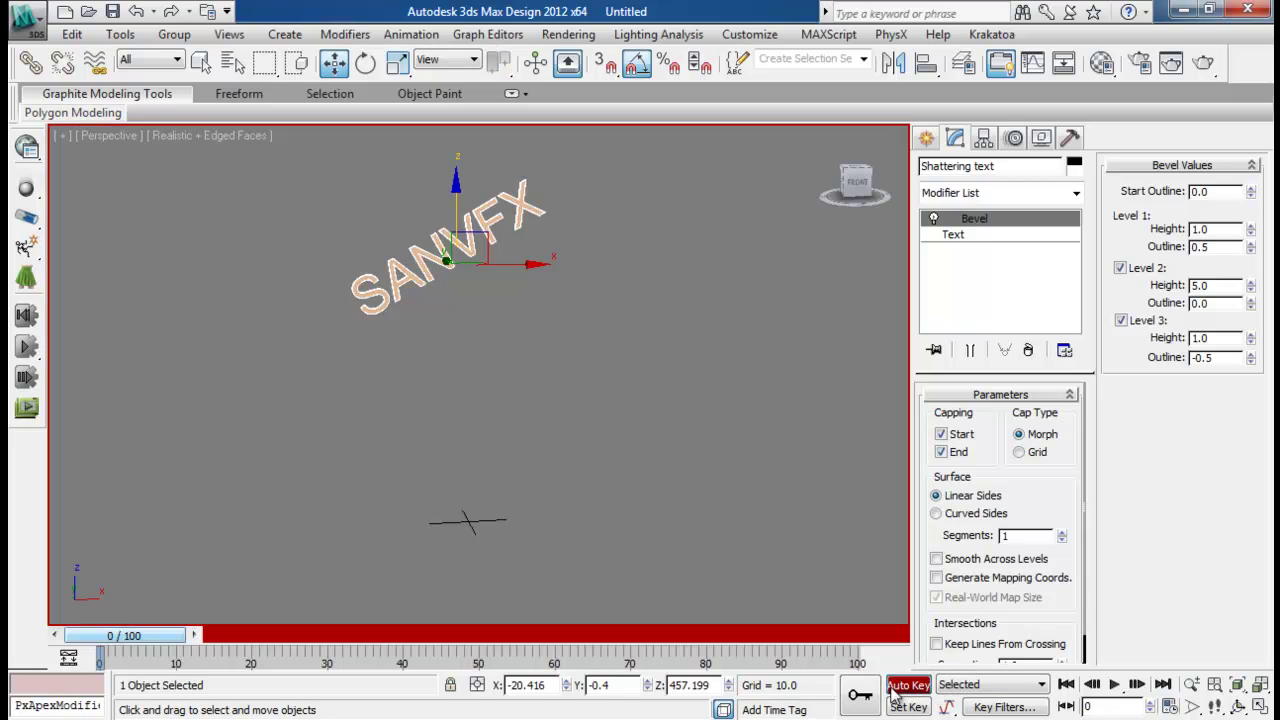
key("r")
left_click_drag(160, 636, 500, 638)
key("w")
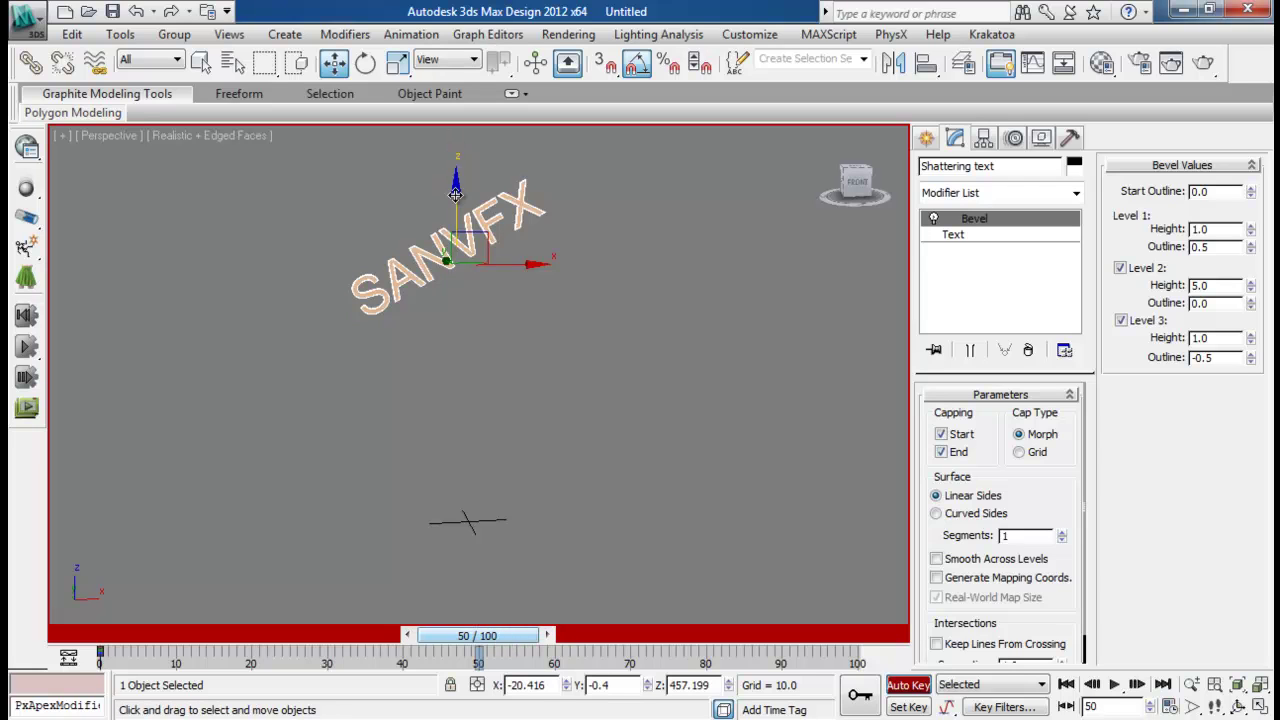
left_click_drag(455, 193, 458, 526)
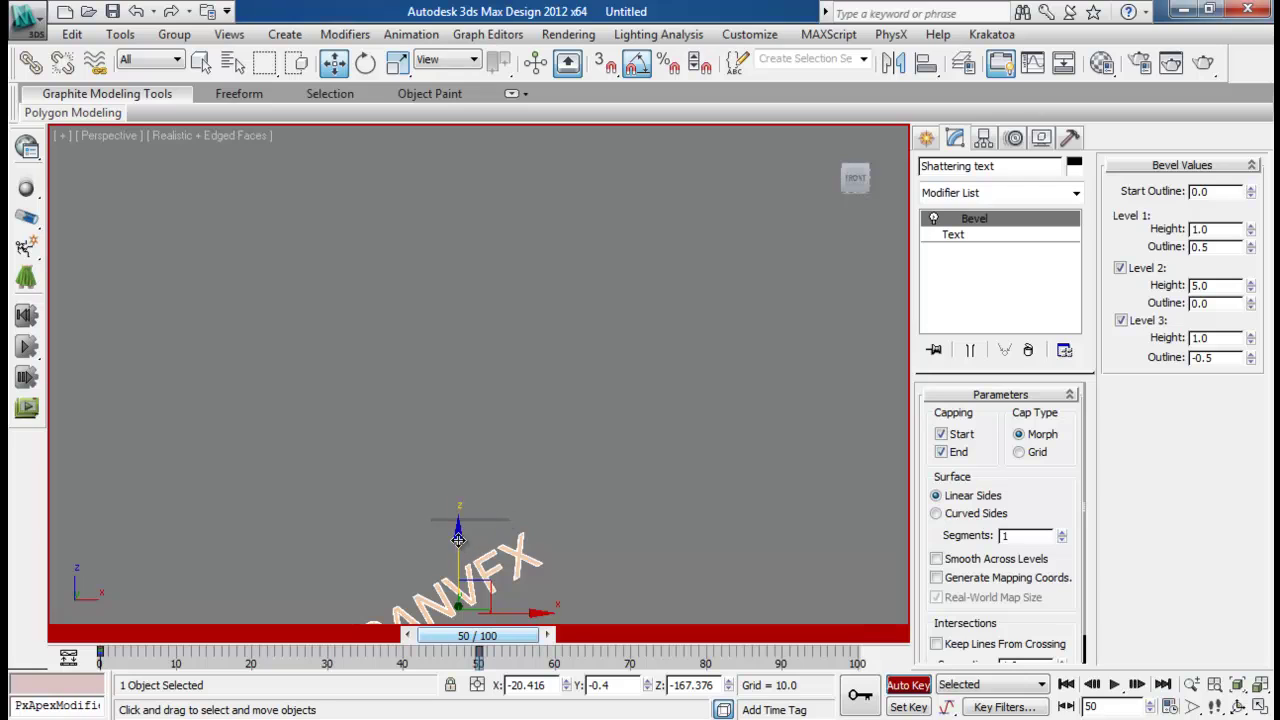
left_click_drag(458, 540, 458, 532)
middle_click_drag(496, 505, 550, 381)
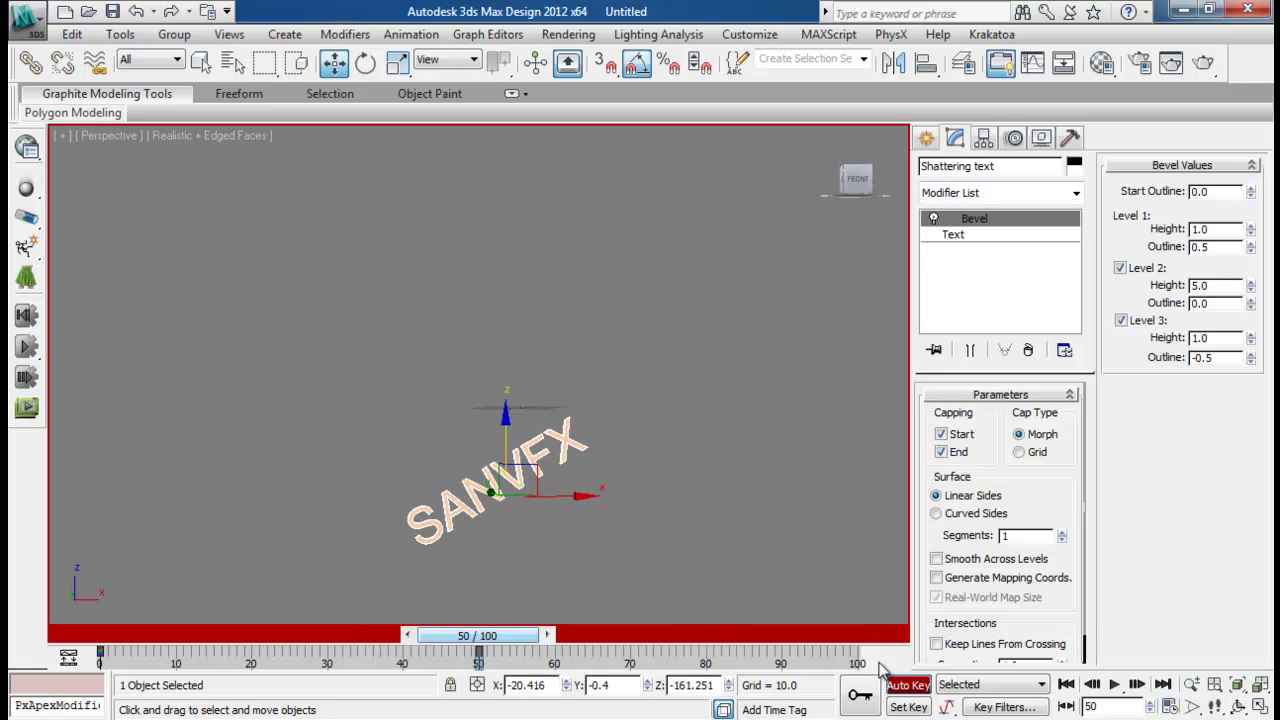
left_click(910, 686)
left_click_drag(514, 643, 125, 637)
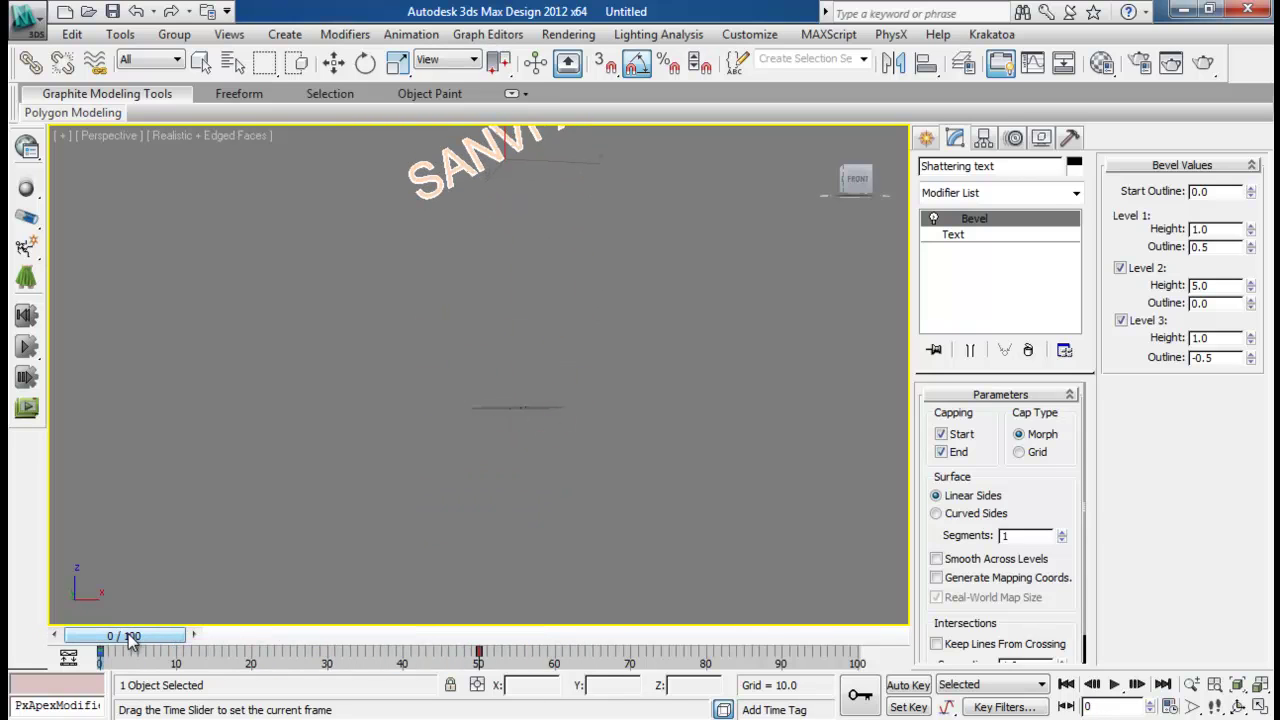
key("w")
middle_click_drag(465, 354, 456, 384)
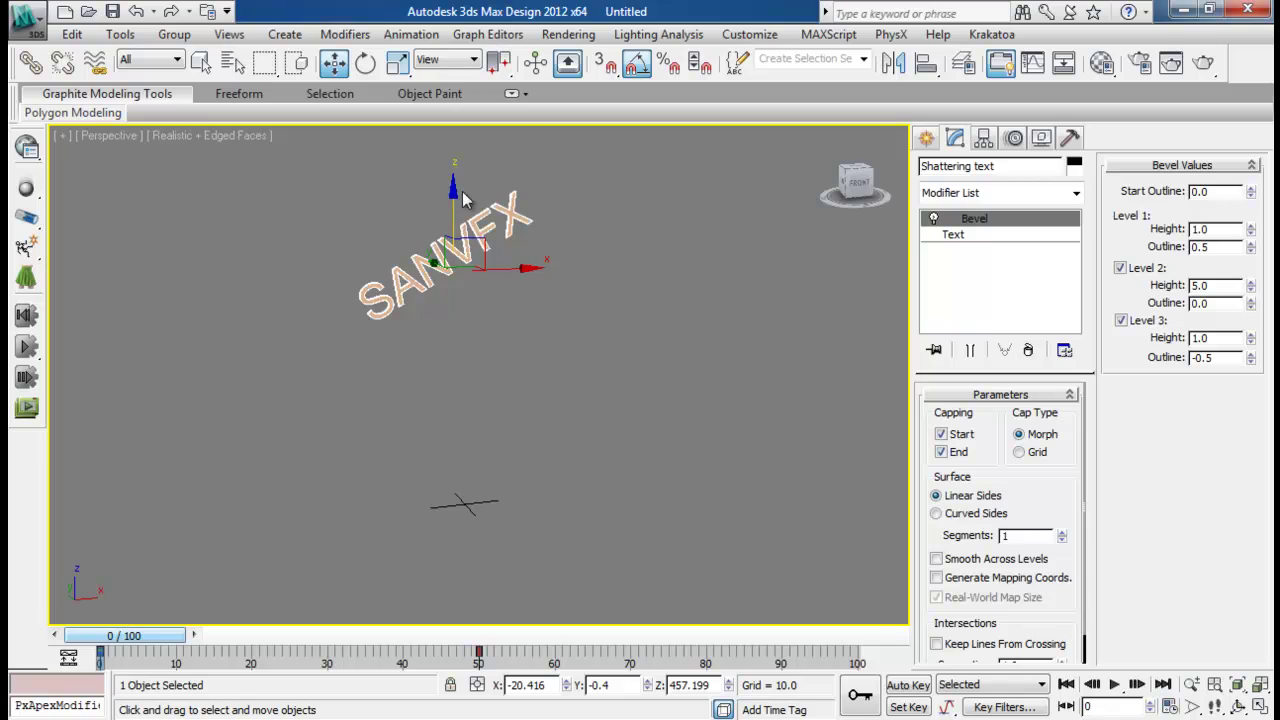
middle_click_drag(610, 247, 596, 262, "alt")
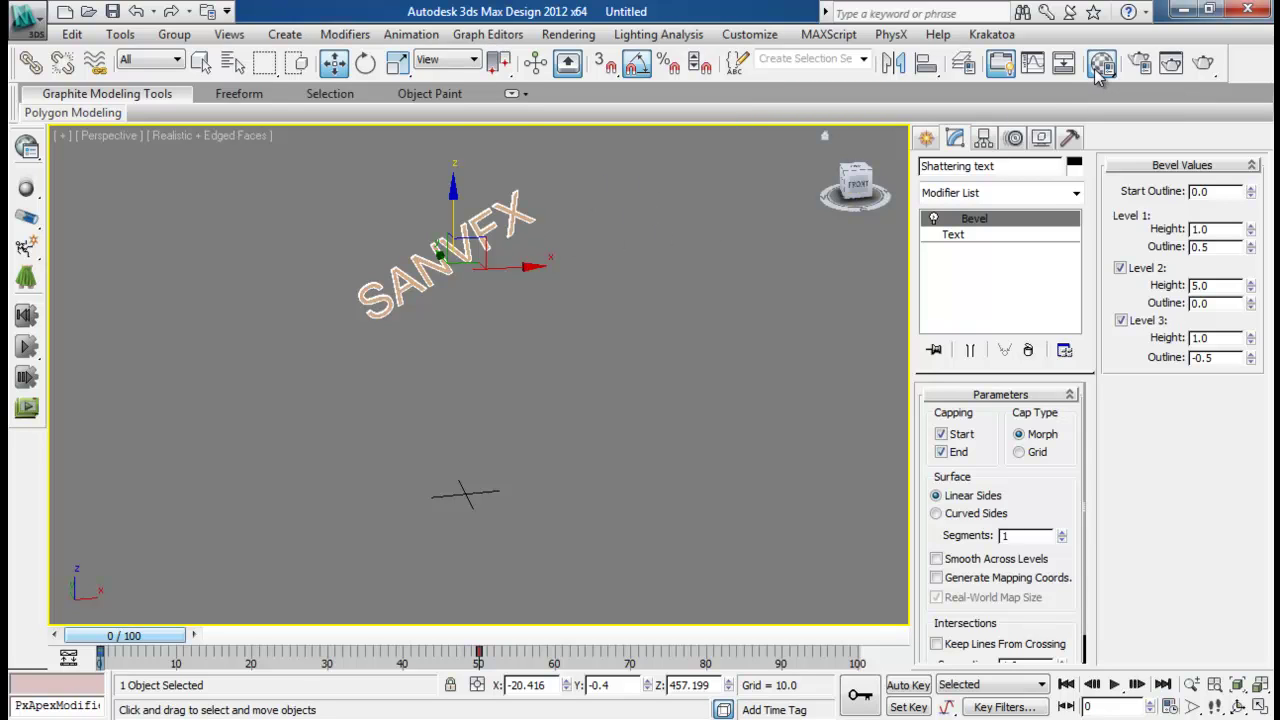
Open the Material Editor and check the common and V-Ray settings in the render setup
key("m")
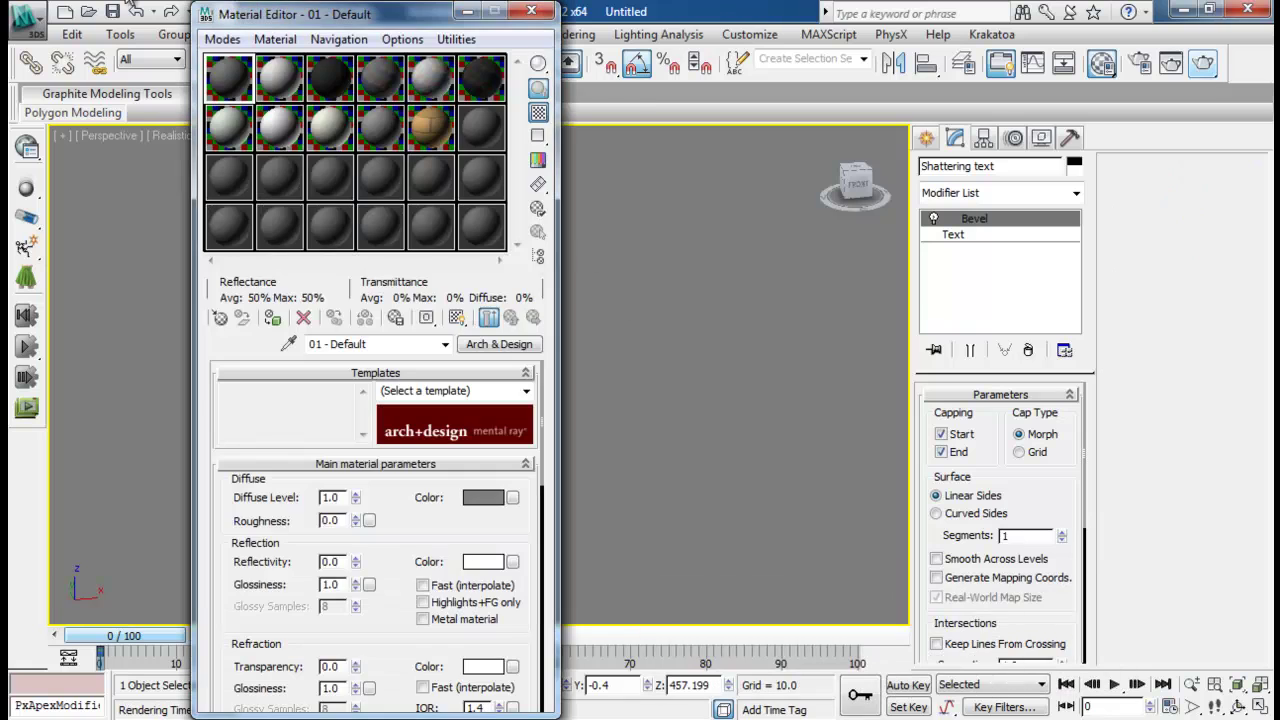
left_click_drag(347, 16, 602, 58)
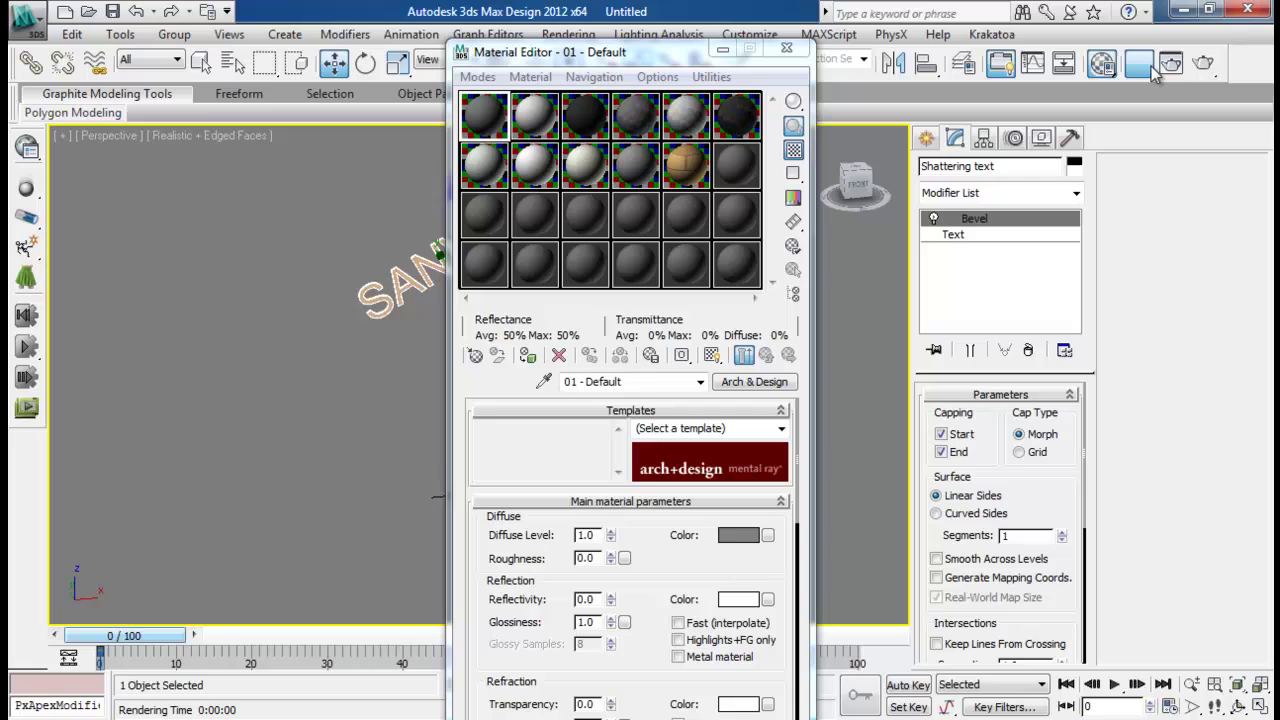
left_click(1140, 62)
left_click_drag(505, 112, 848, 93)
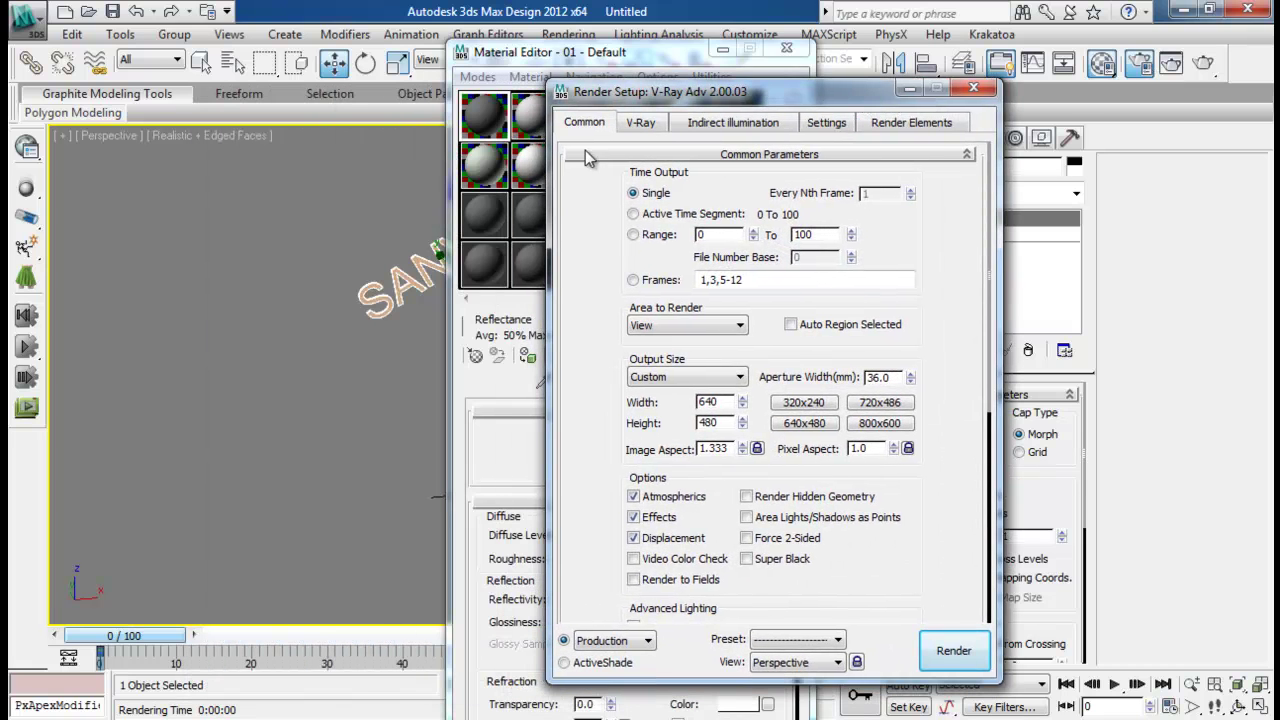
left_click(634, 128)
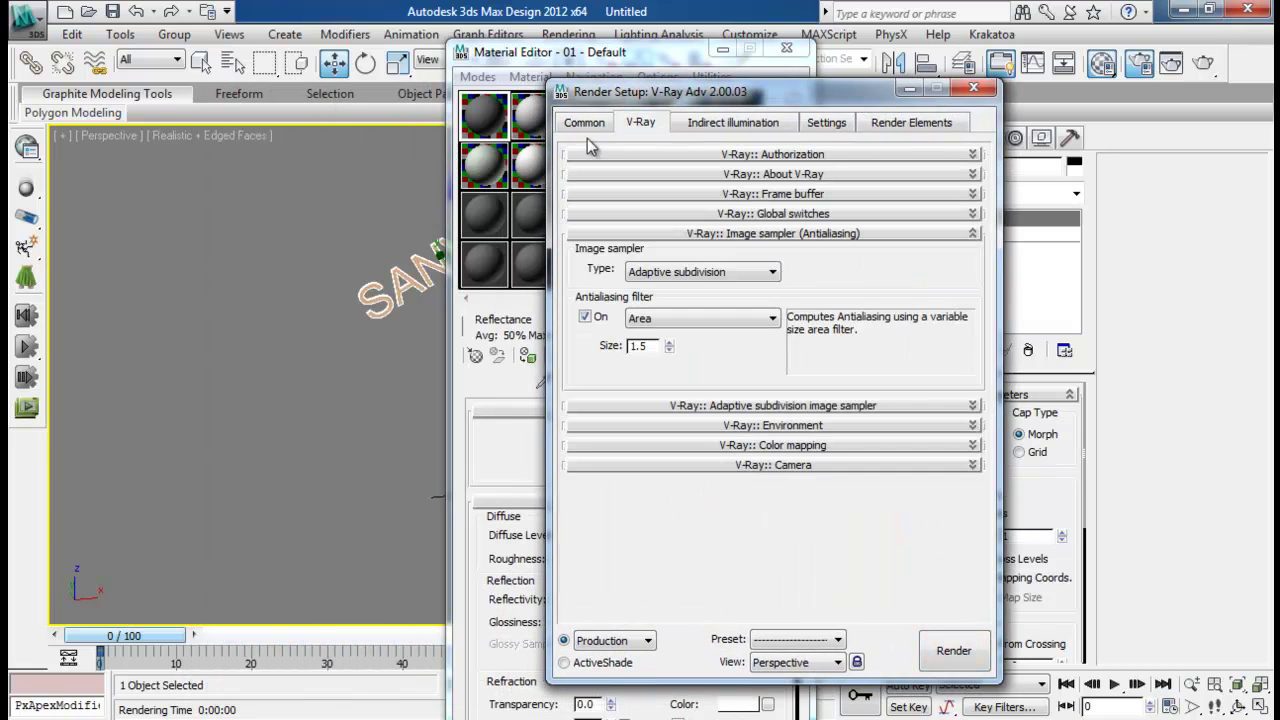
left_click(973, 88)
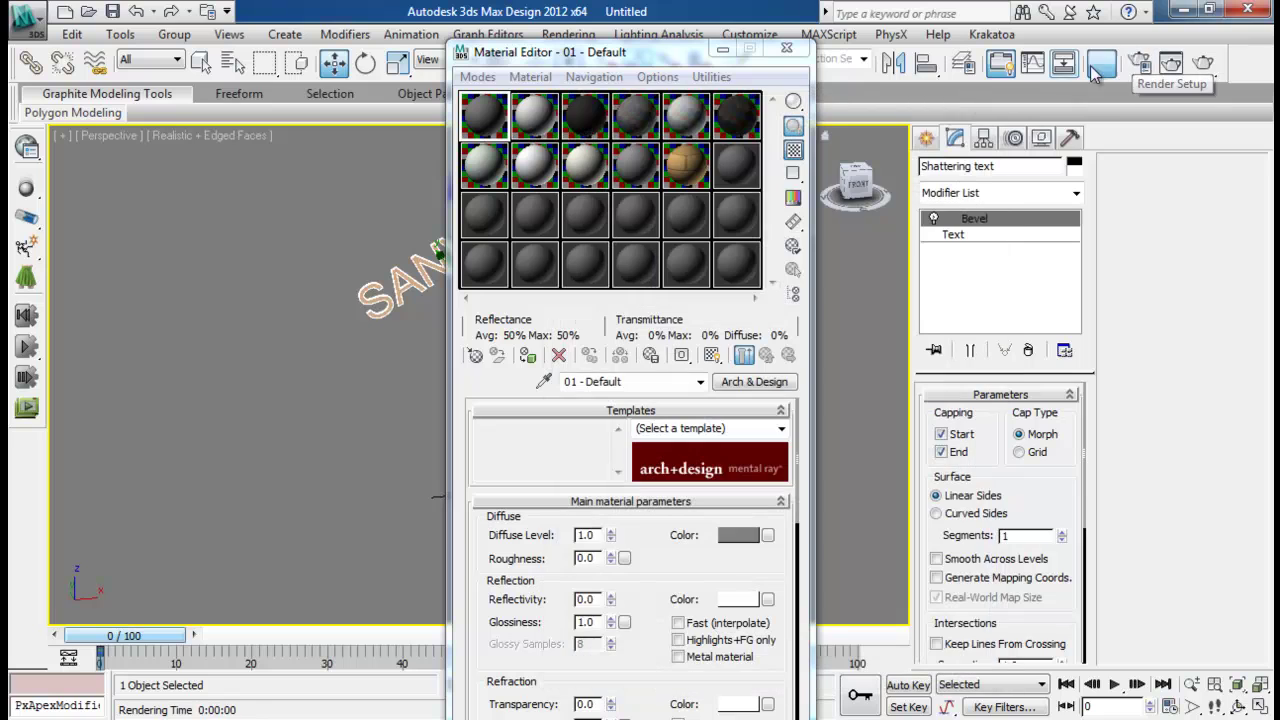
Change the first sample material, 01 - Default, to the VRayMtl type
left_click_drag(631, 59, 816, 34)
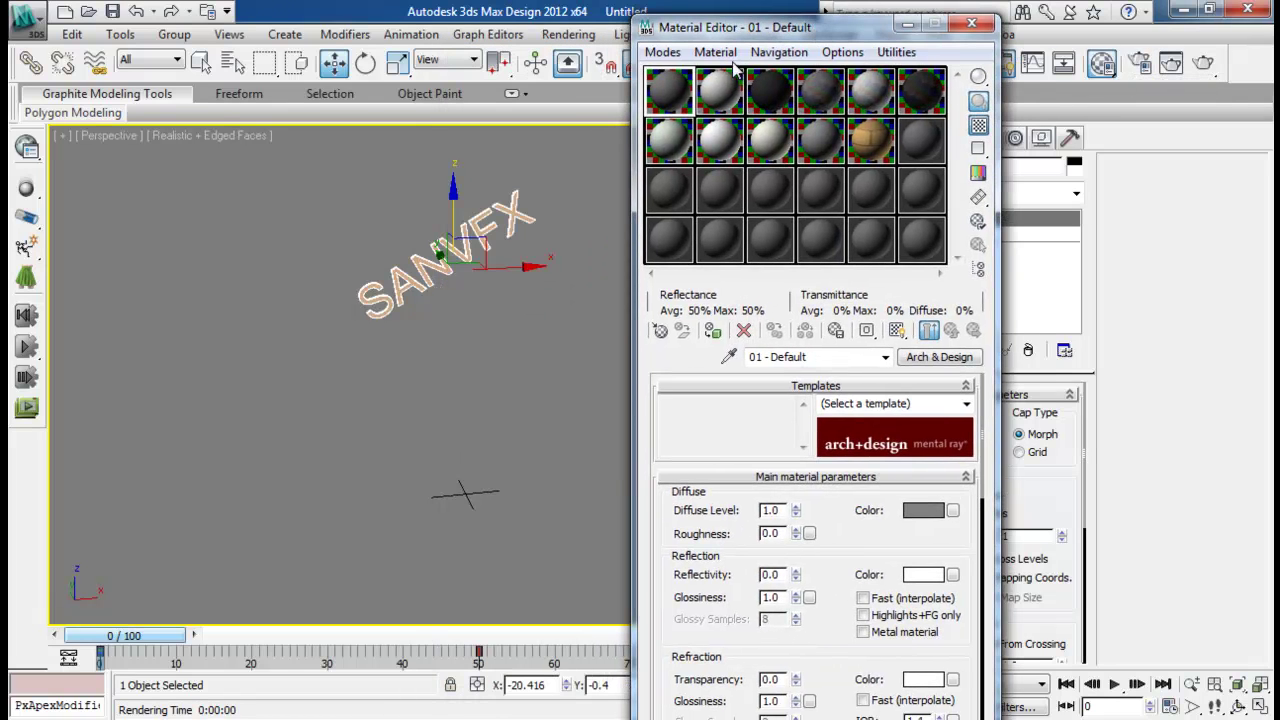
middle_click_drag(457, 243, 512, 283)
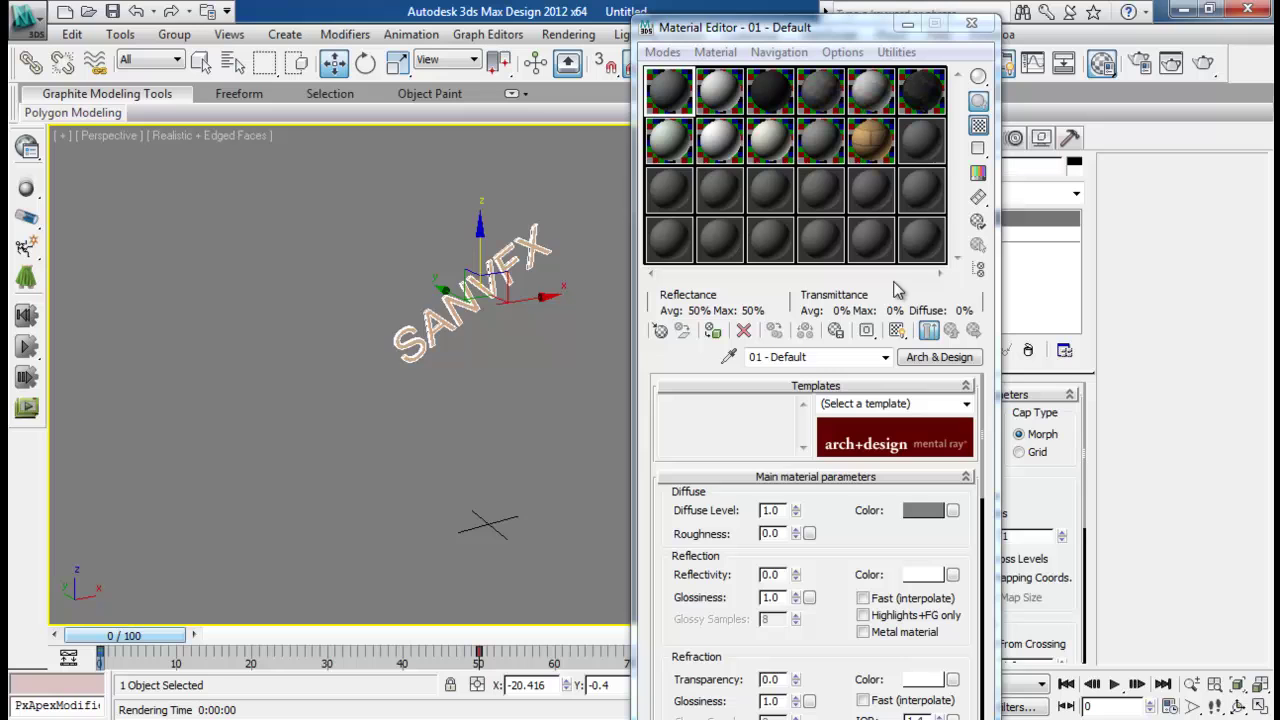
scroll(532, 333, "up", 3)
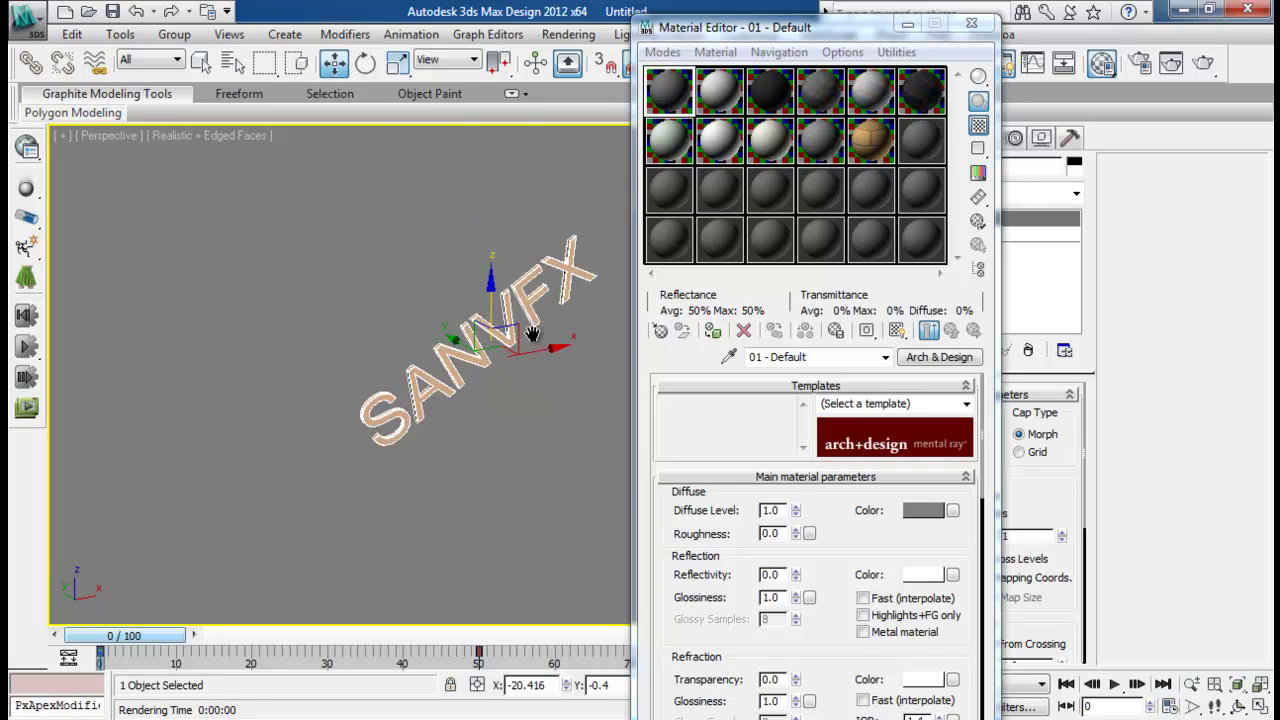
left_click(948, 359)
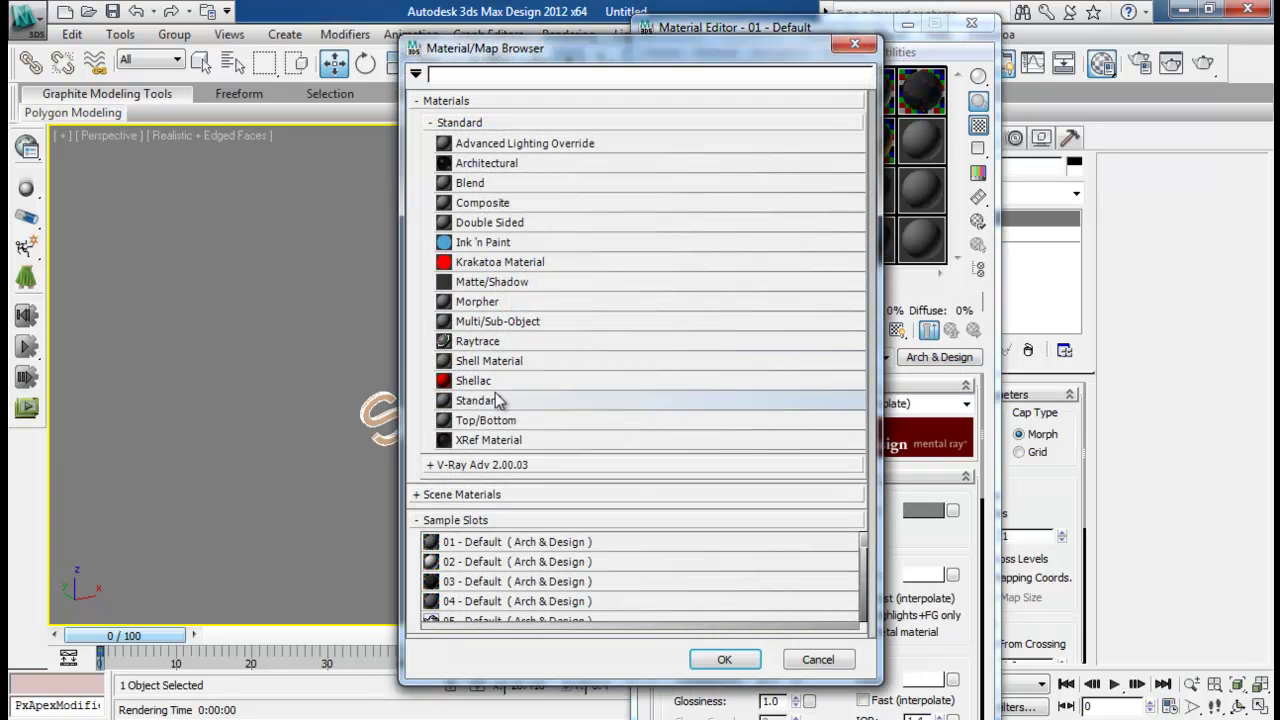
left_click(480, 465)
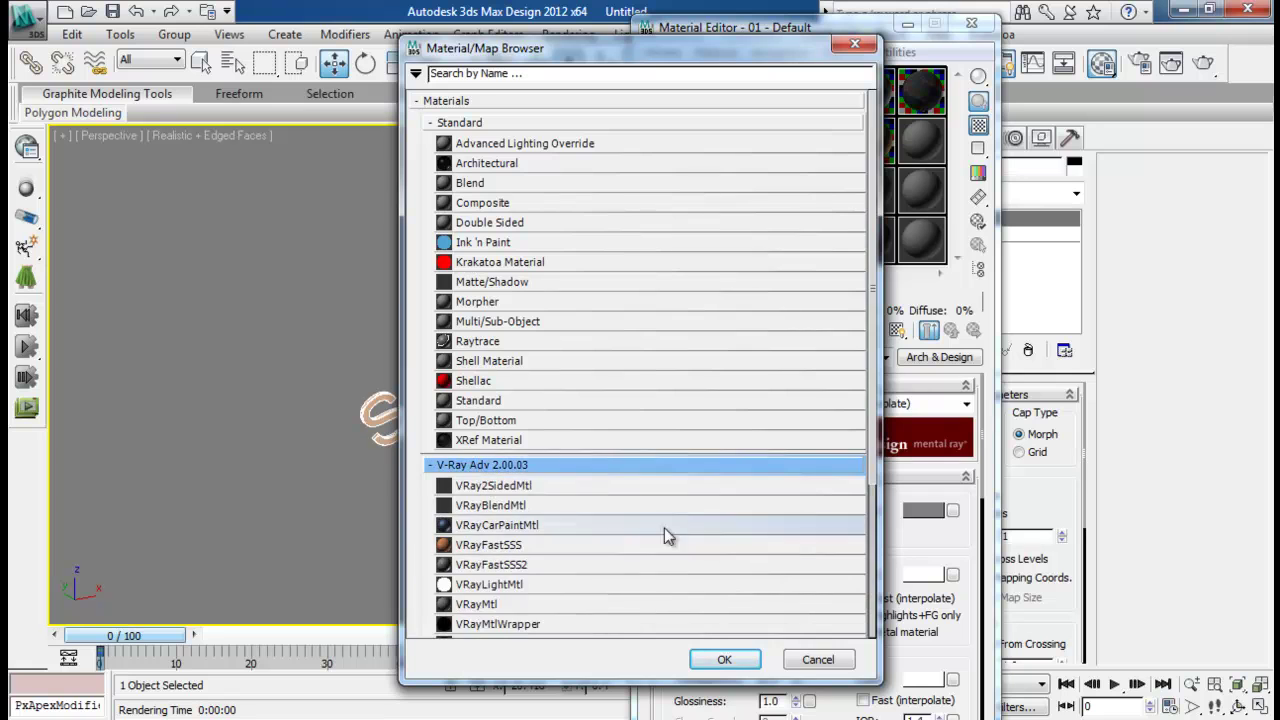
double_click(481, 603)
left_click_drag(756, 27, 884, 30)
Set the first material's diffuse color to a bright red with RGB 255, 47, 47
left_click(902, 484)
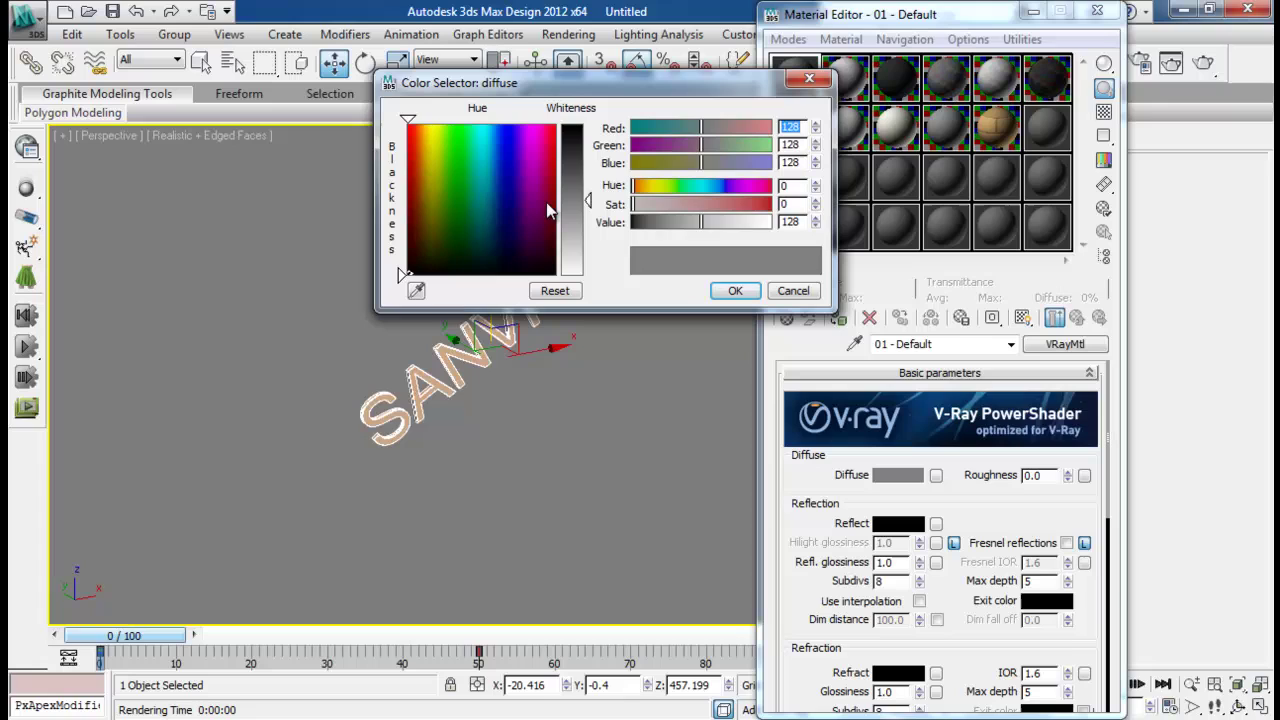
left_click_drag(546, 202, 556, 126)
left_click_drag(576, 174, 584, 160)
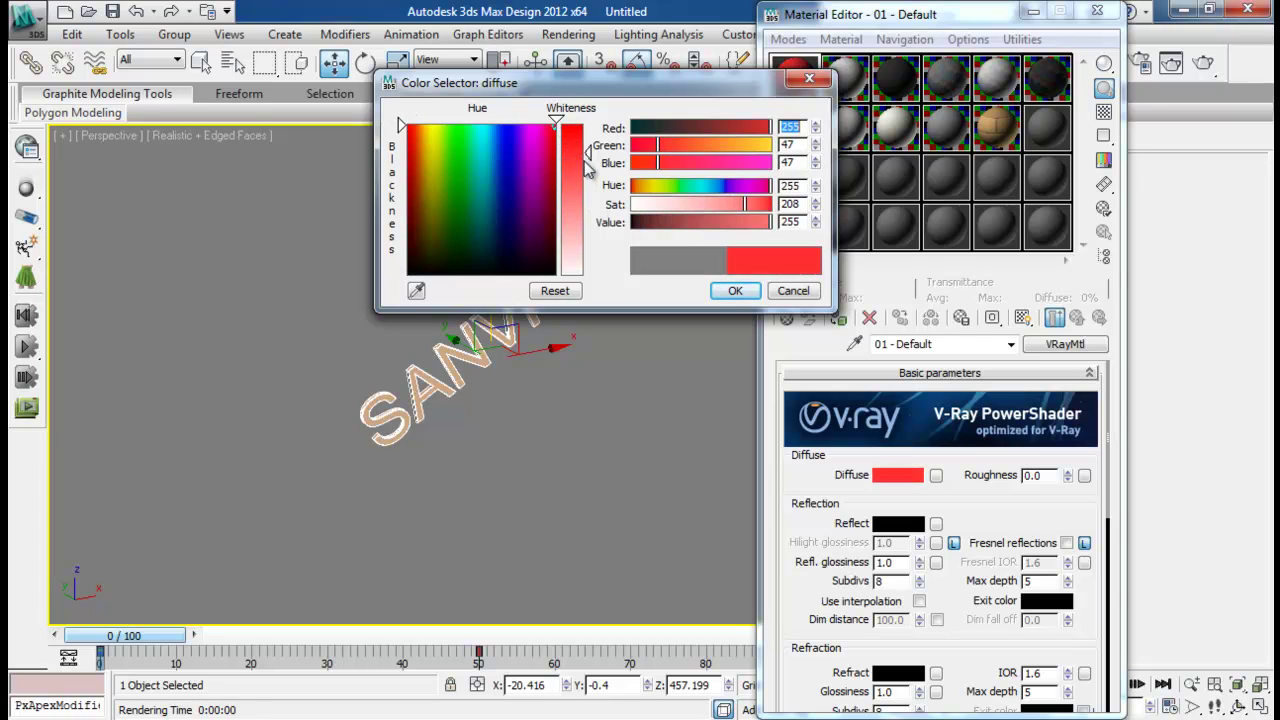
left_click(735, 291)
Set the first material's reflection color to a dark grey
left_click_drag(848, 512, 890, 410)
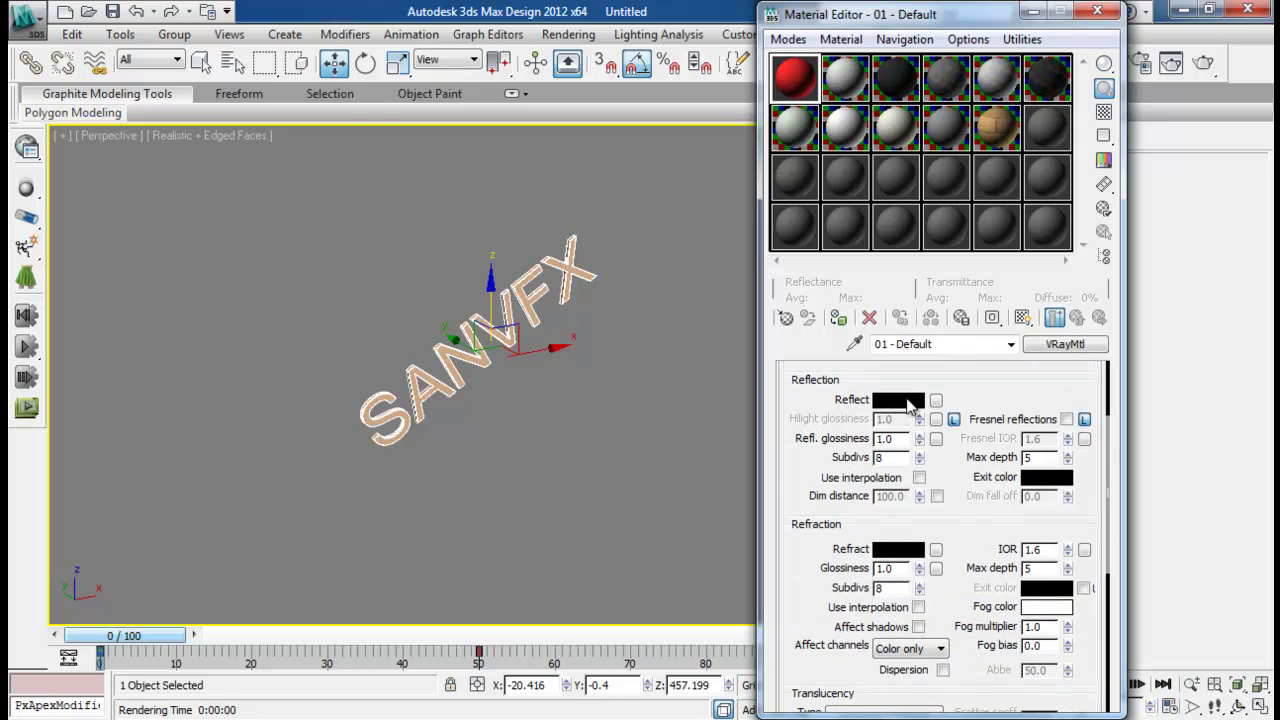
left_click(898, 400)
left_click_drag(579, 163, 588, 178)
left_click(735, 291)
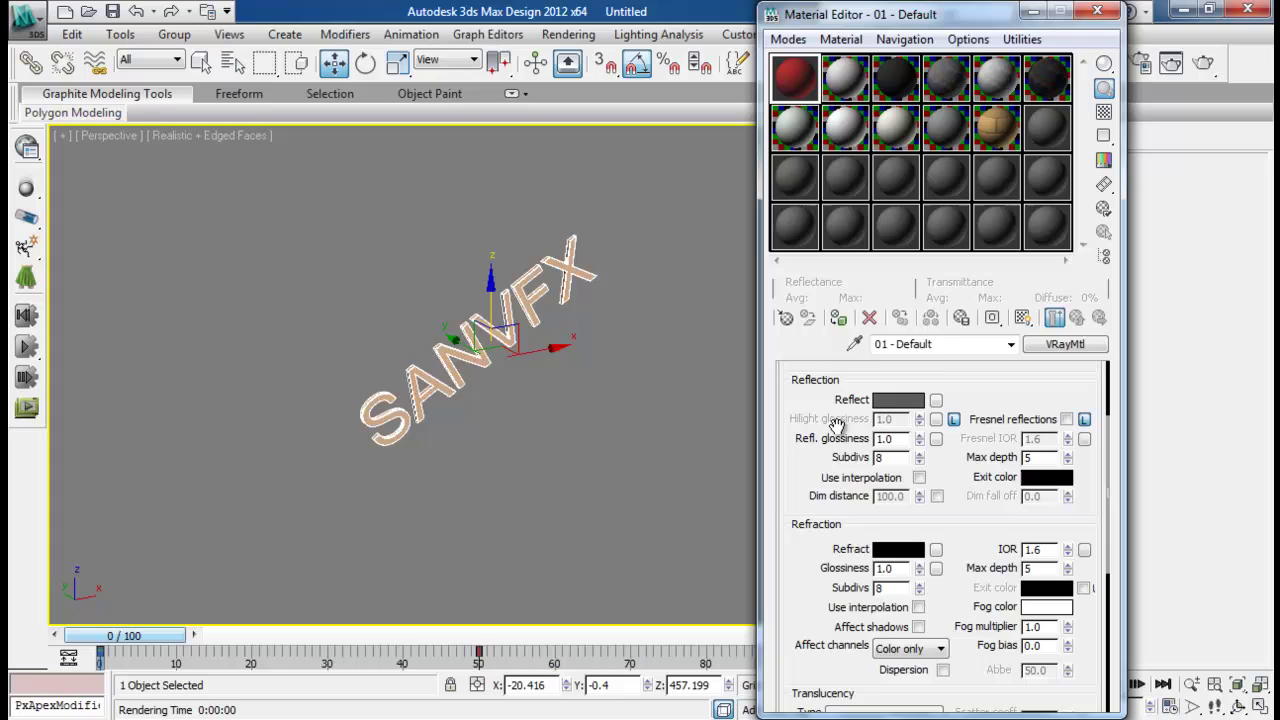
Assign the red reflective material to the selected SANVFX text
left_click_drag(808, 413, 805, 440)
middle_click_drag(550, 388, 548, 242, "alt")
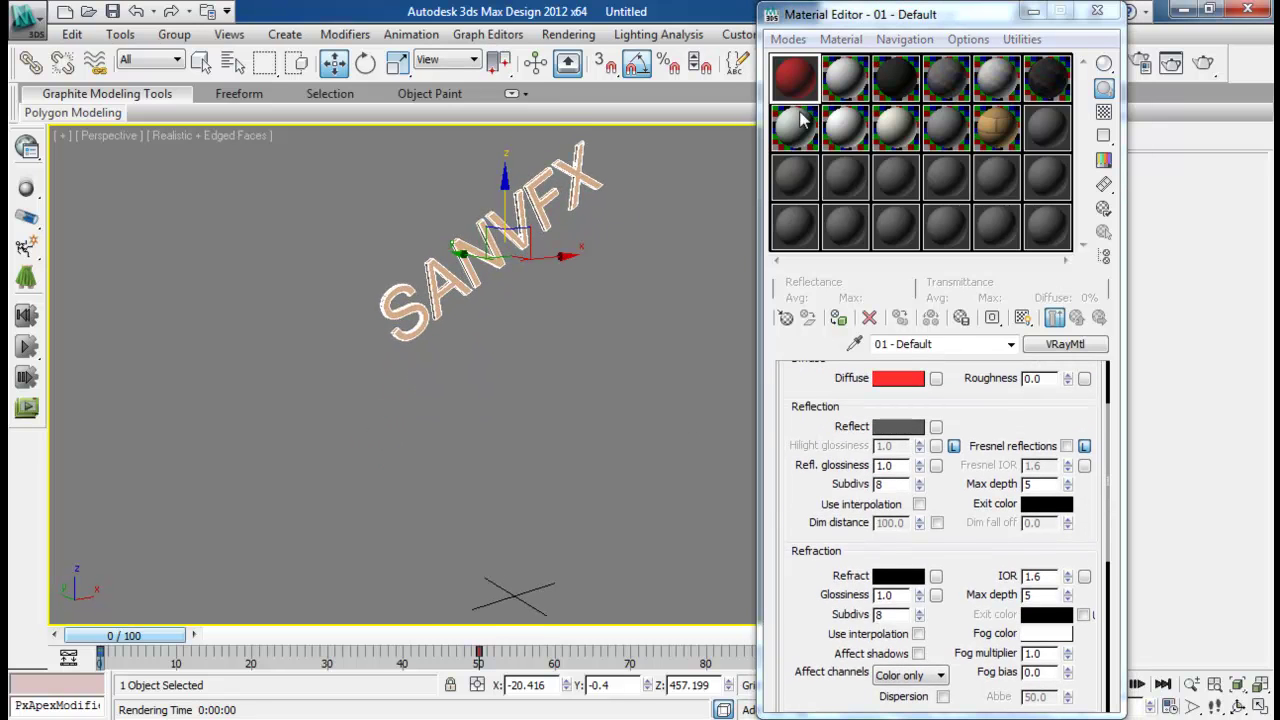
left_click(842, 318)
middle_click_drag(625, 328, 620, 332)
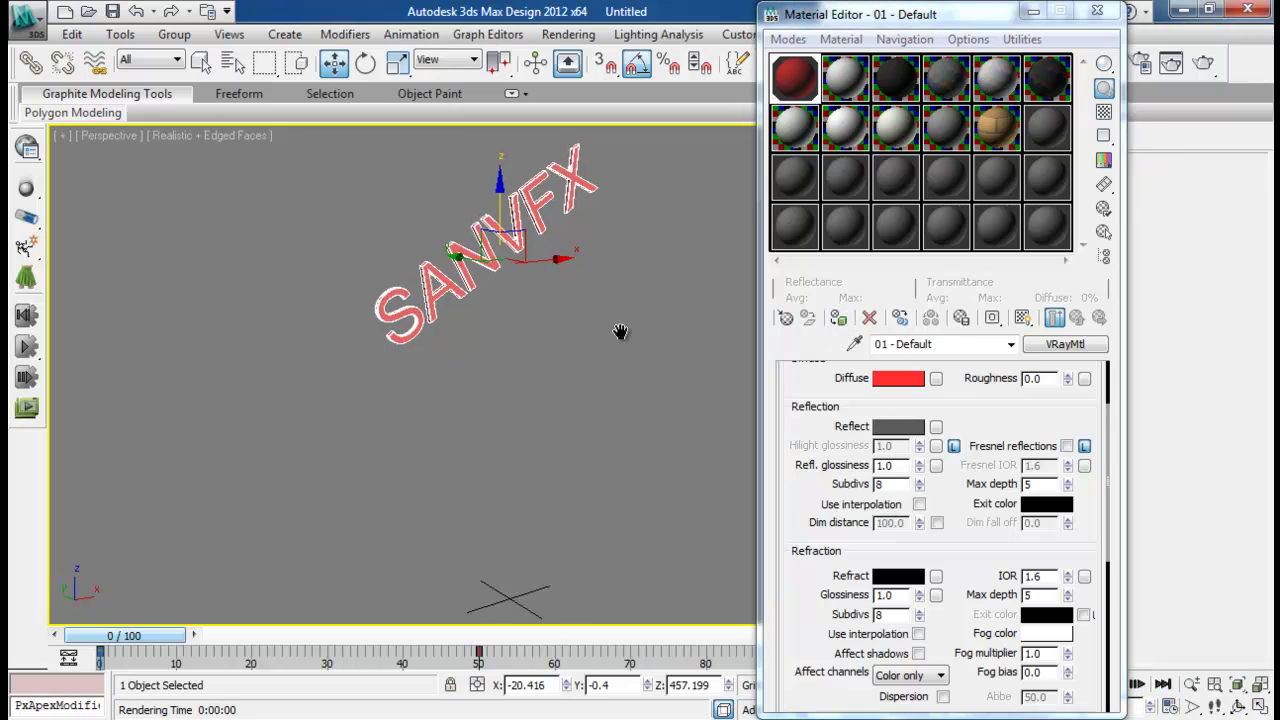
Set the red material's reflection glossiness to 0.9 and its reflection subdivisions to 12
scroll(847, 450, "down", 2)
scroll(922, 450, "up", 1)
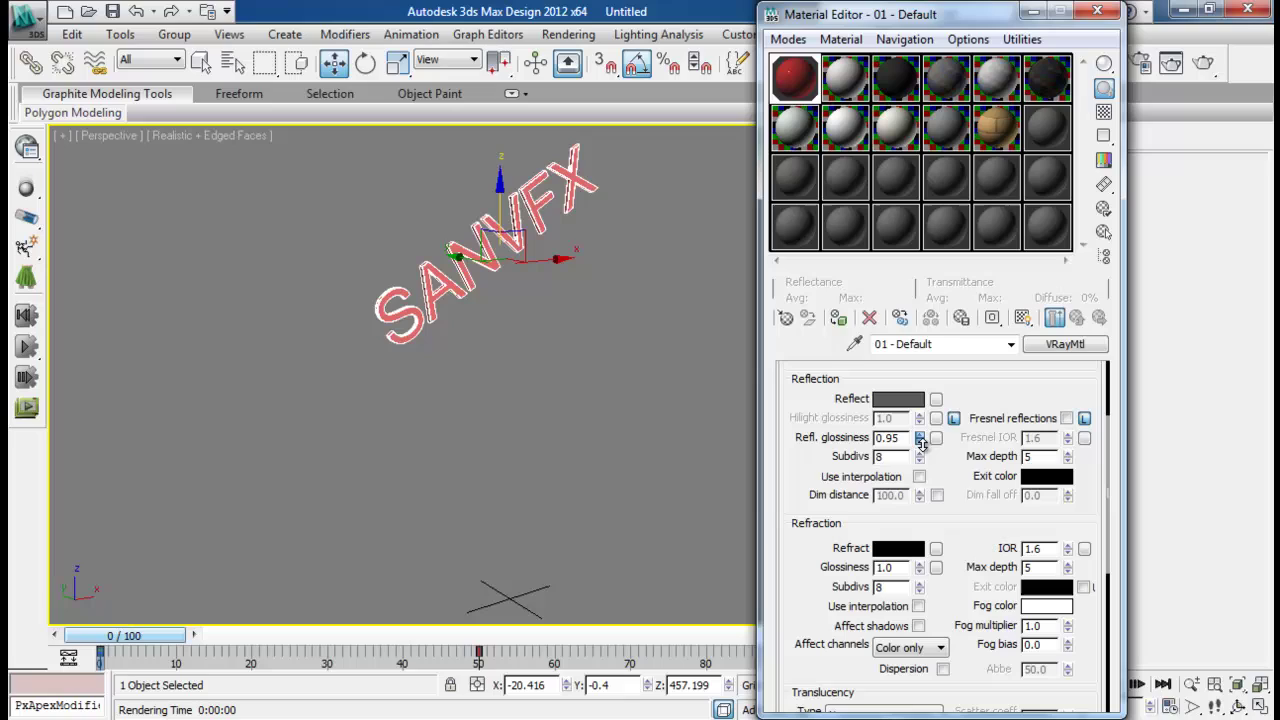
left_click_drag(921, 441, 922, 453)
type("0.9")
key("Return")
left_click_drag(897, 457, 864, 456)
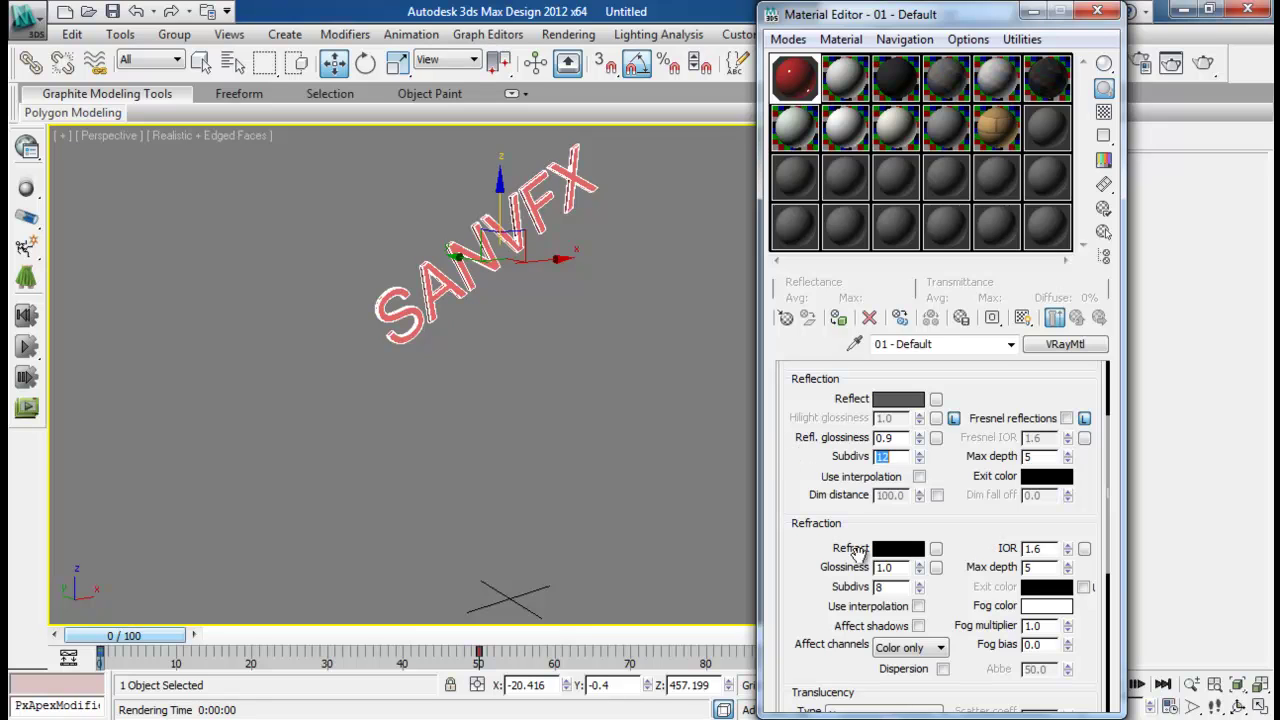
scroll(850, 549, "up", 3)
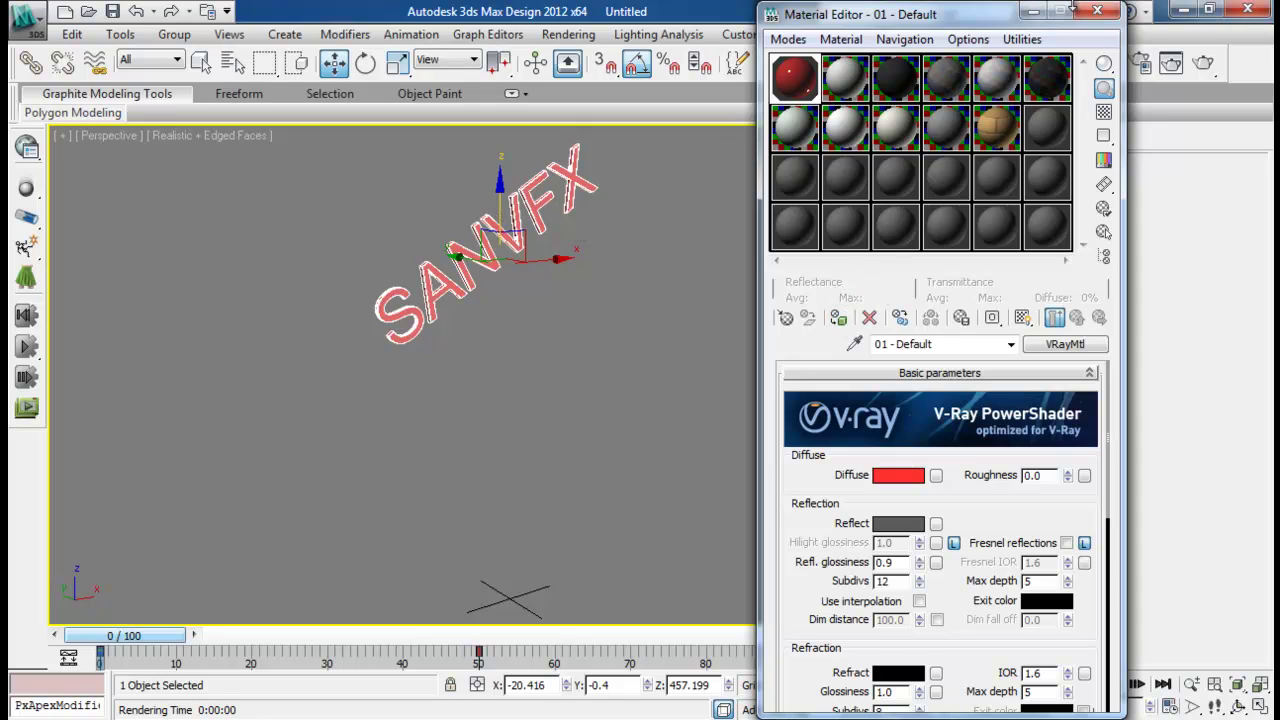
Change the second sample material, 02 - Default, to the VRayMtl type
left_click(845, 80)
left_click(1040, 344)
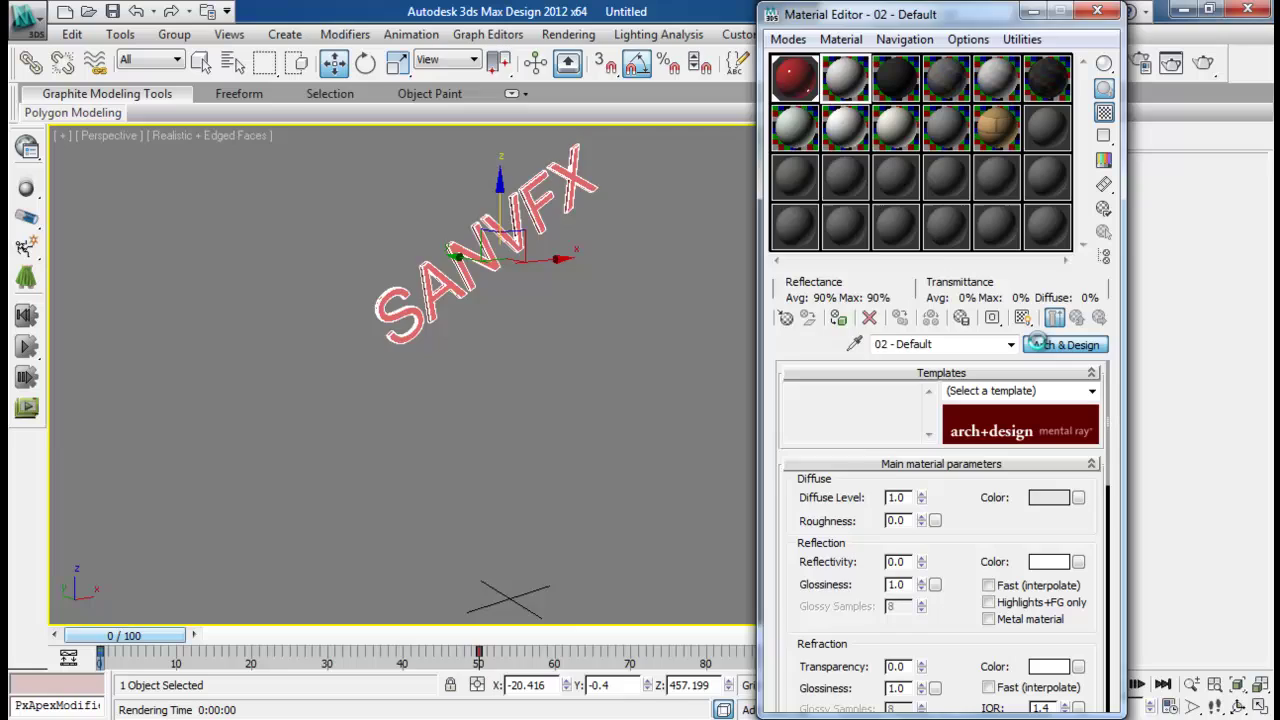
left_click_drag(736, 49, 648, 38)
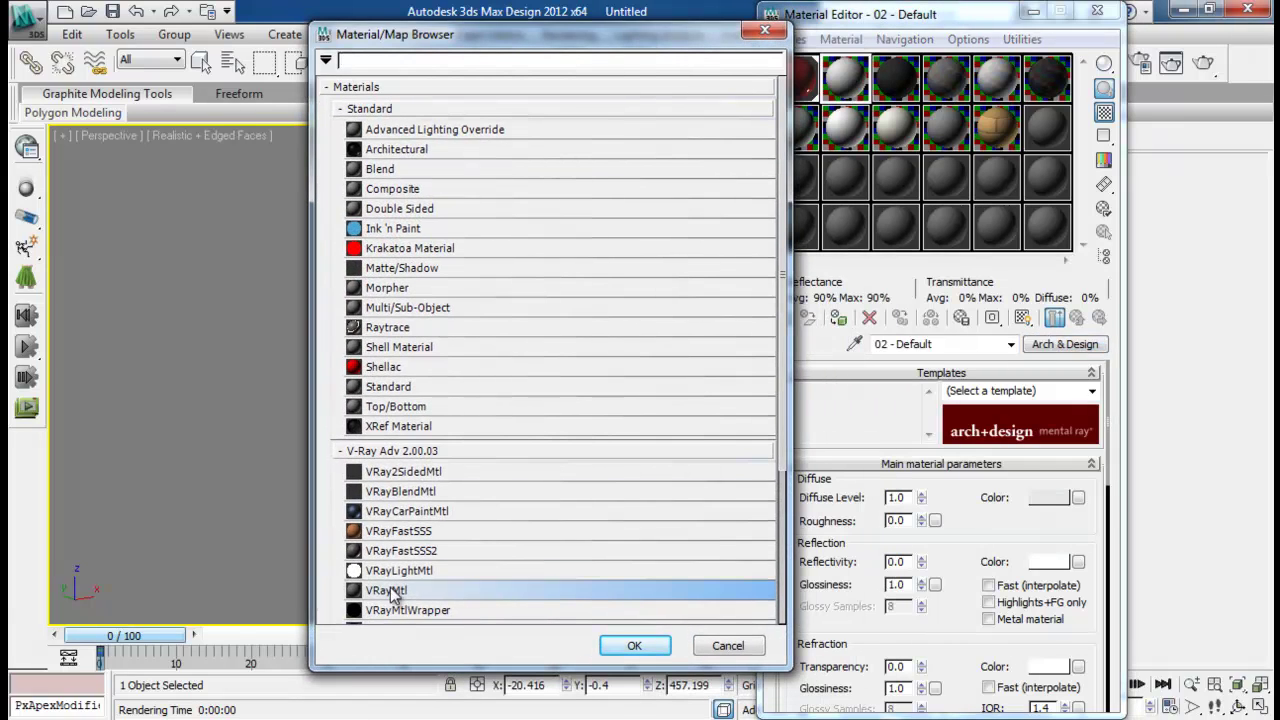
double_click(398, 588)
Set the second material's diffuse color to pure white with RGB 255, 255, 255 and minimize the Material Editor
left_click(897, 476)
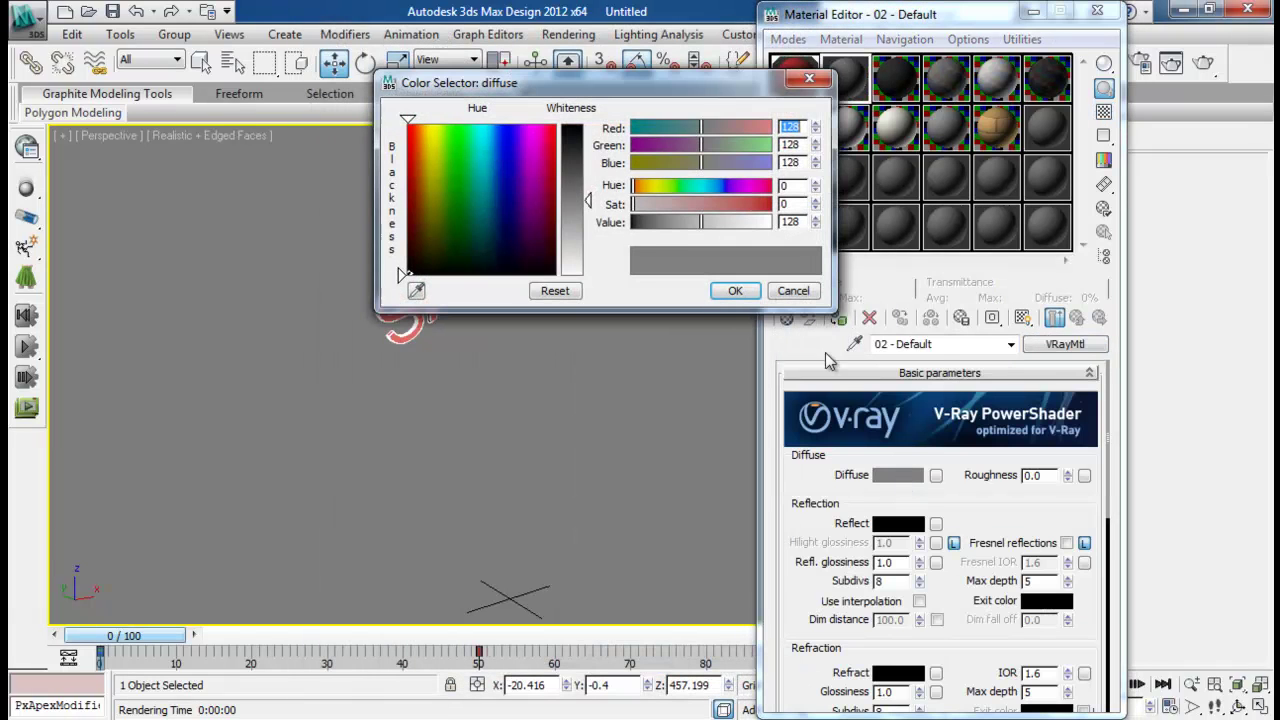
left_click_drag(597, 207, 589, 122)
left_click(735, 290)
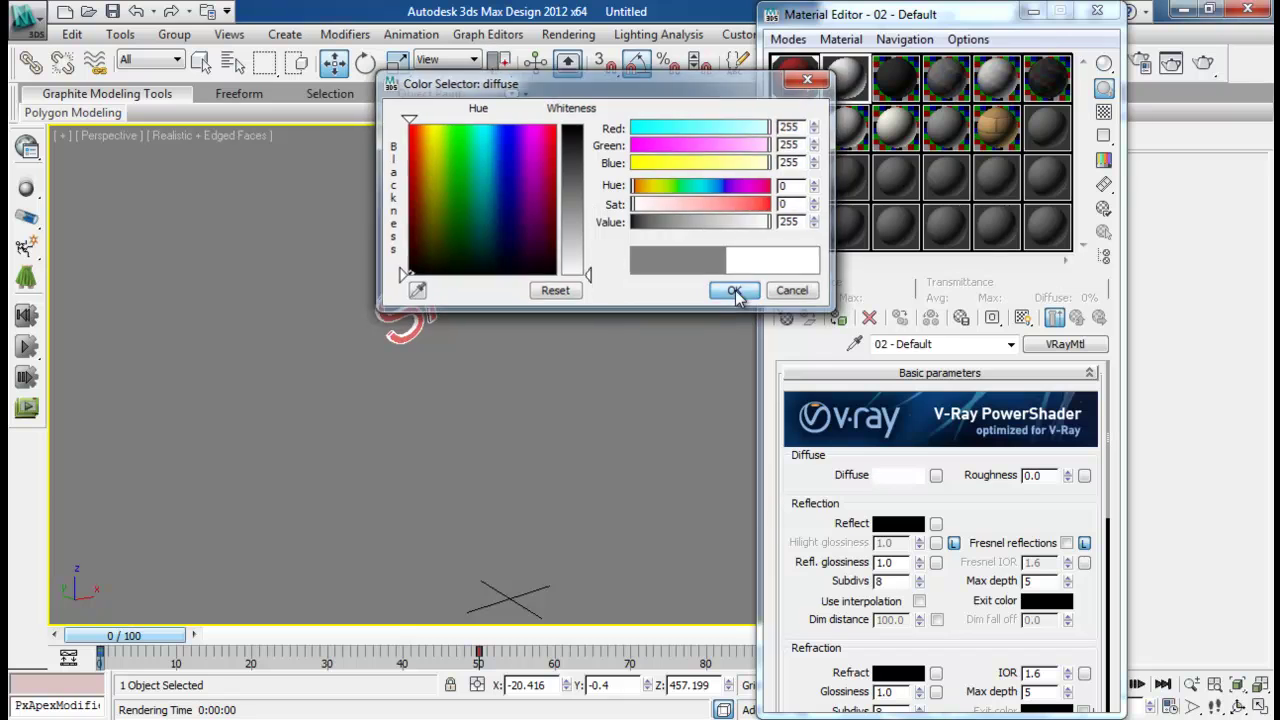
left_click_drag(972, 22, 1008, 60)
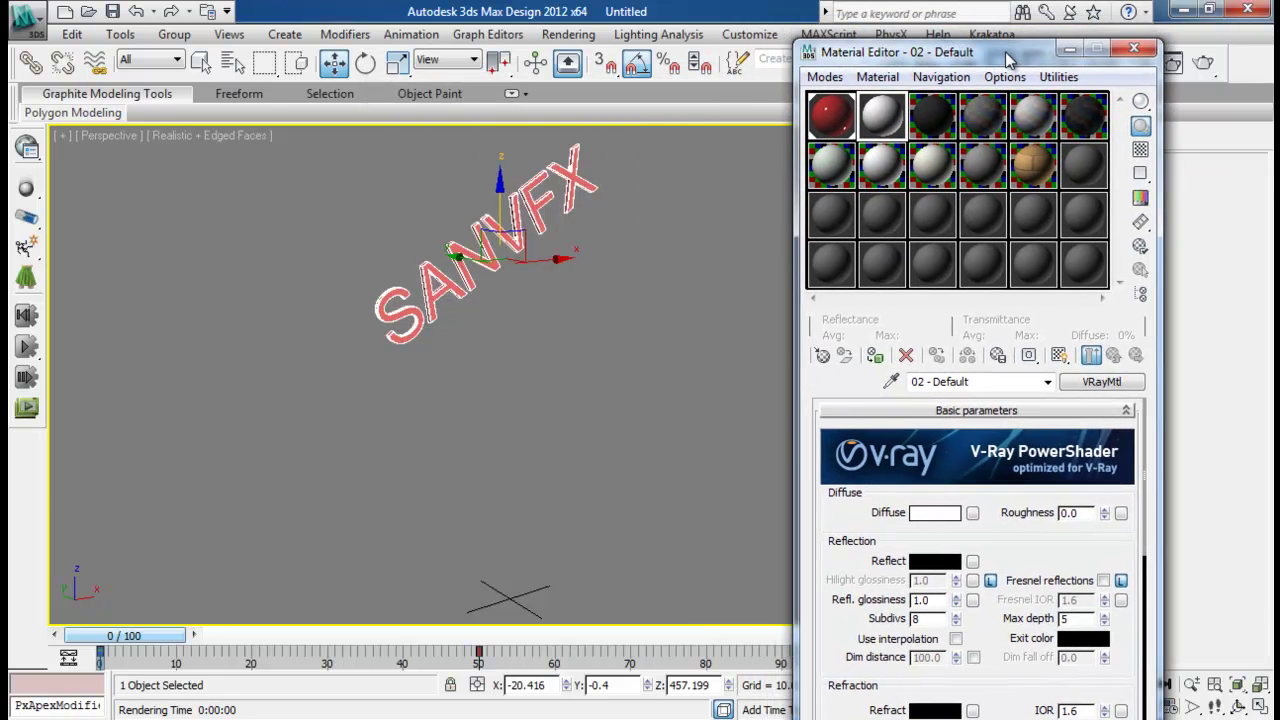
left_click(1070, 48)
Create a VRayPlane on the ground below the text, at about X -241, Y 180, Z 0
middle_click_drag(600, 322, 611, 277)
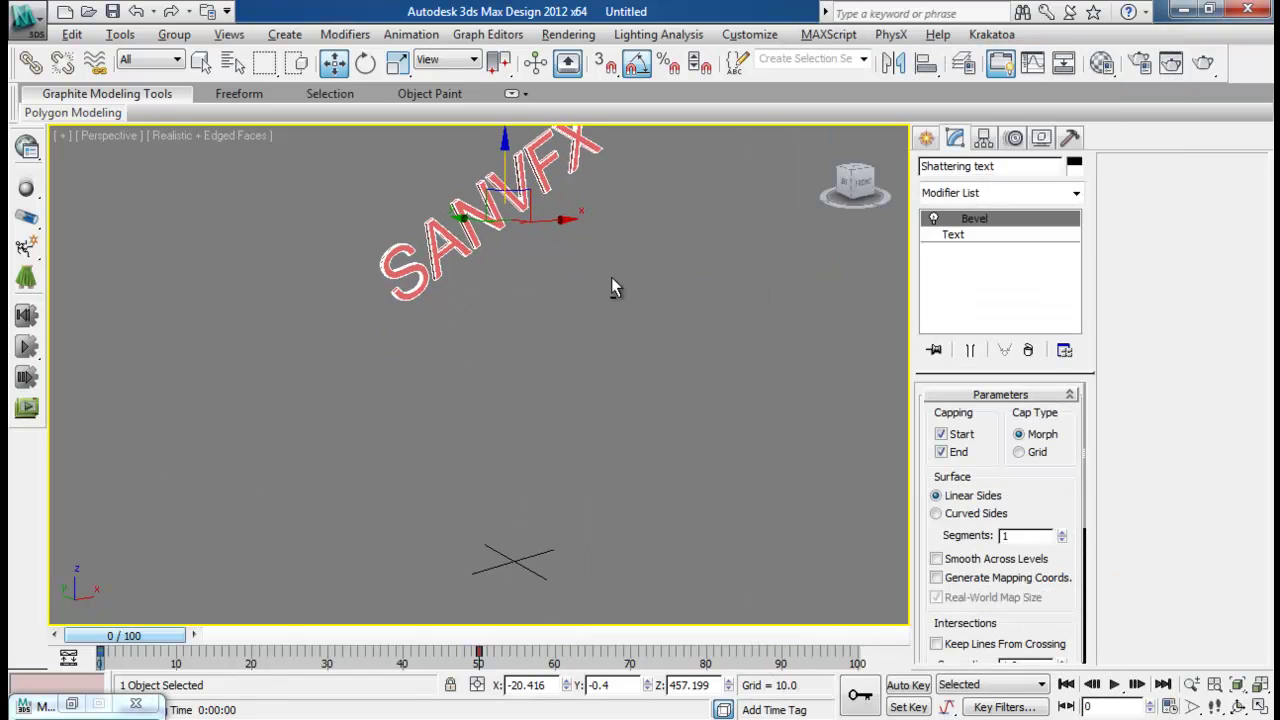
left_click(926, 137)
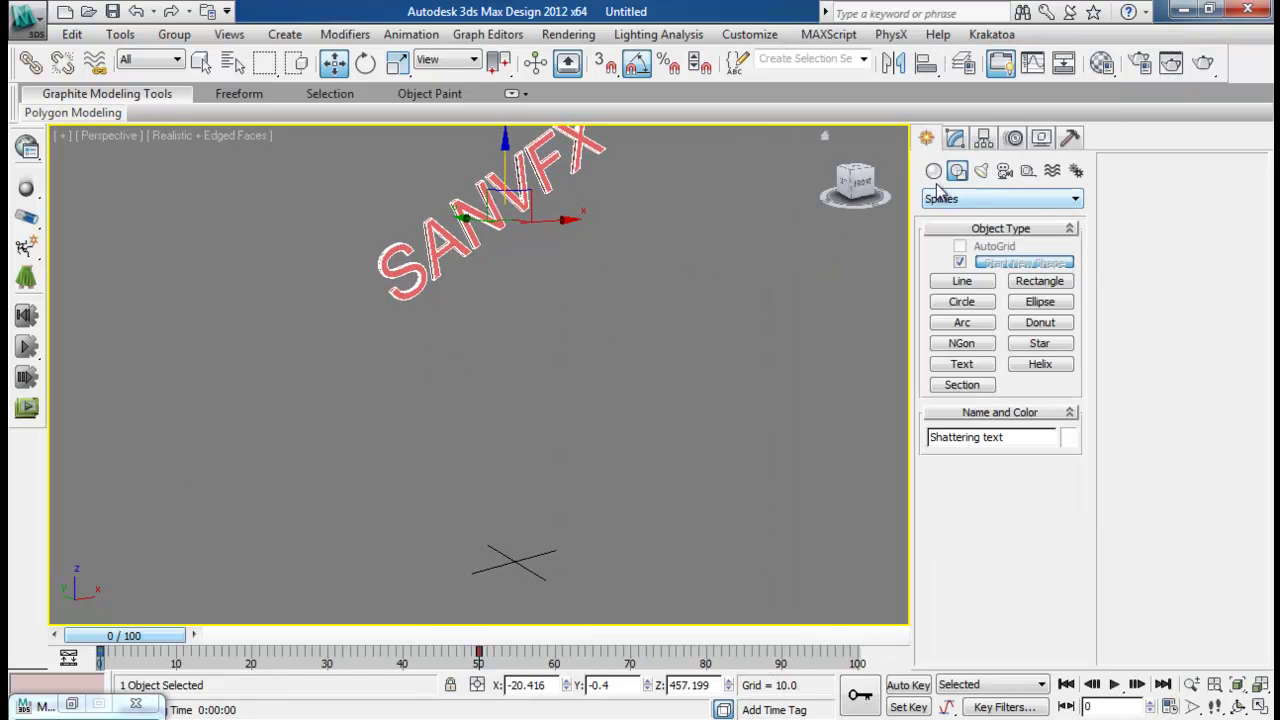
left_click(933, 171)
left_click(970, 200)
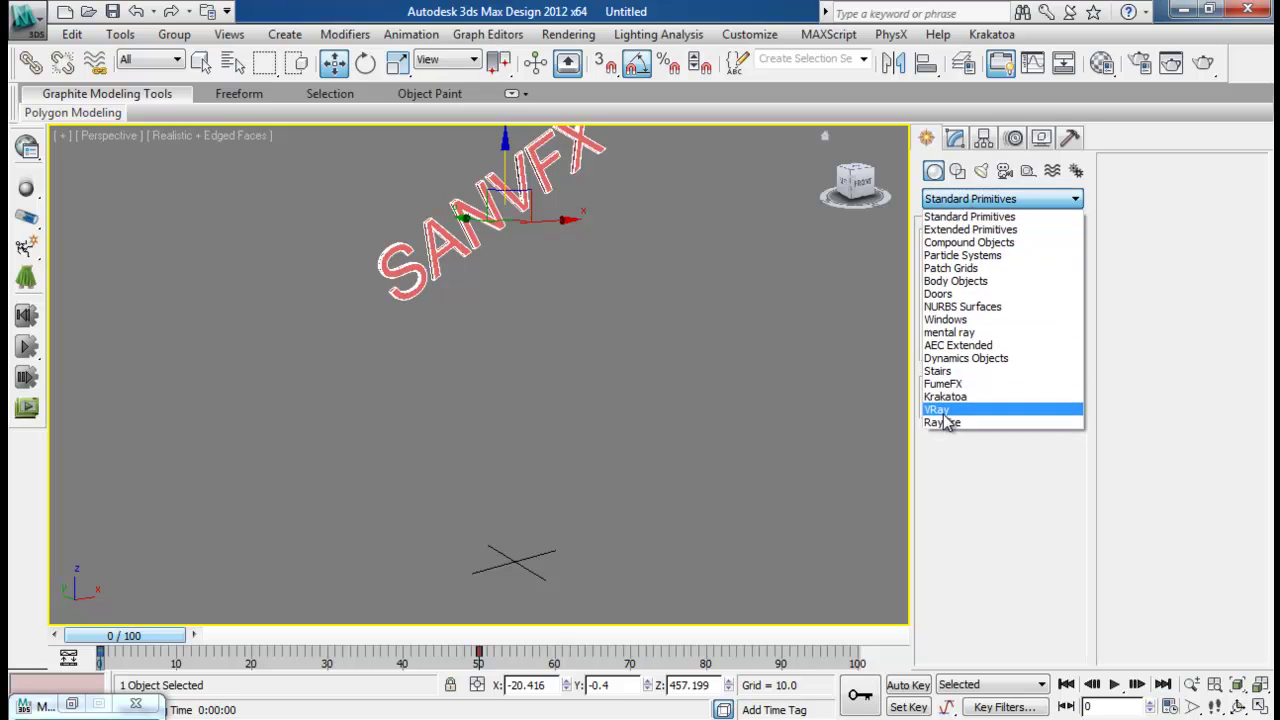
left_click(945, 409)
left_click(984, 288)
left_click(297, 556)
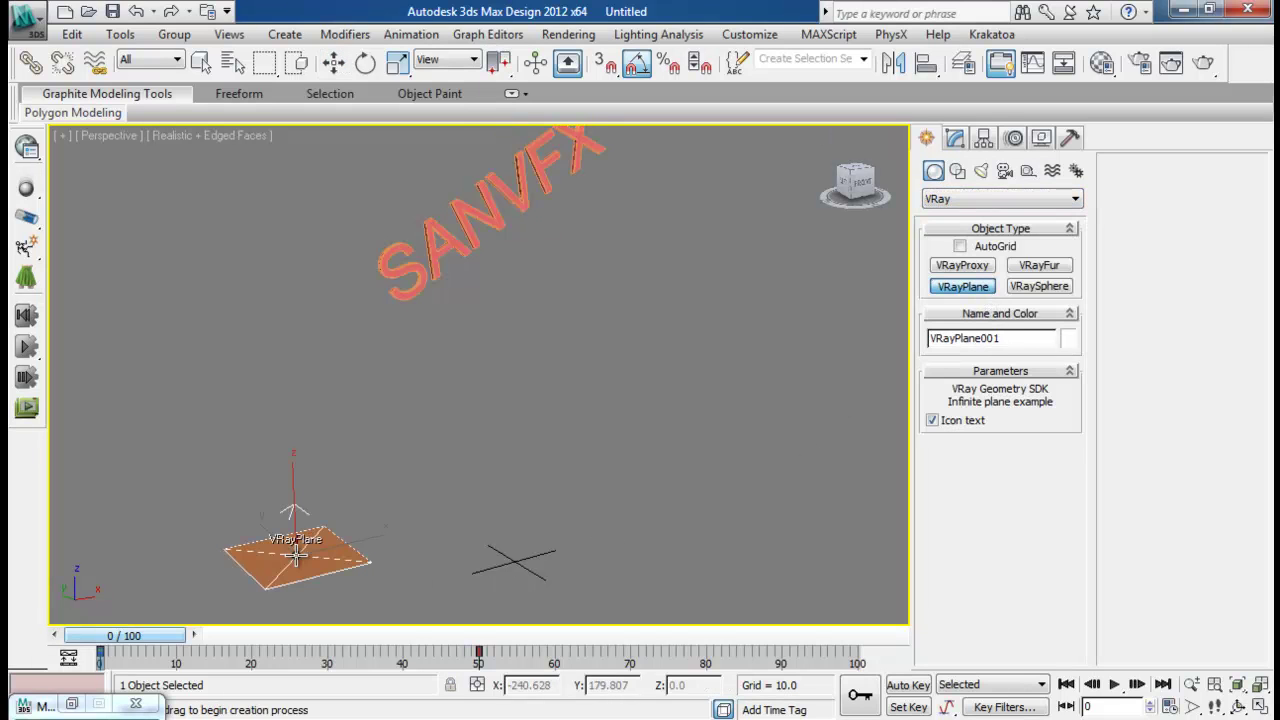
right_click(394, 449)
left_click(71, 704)
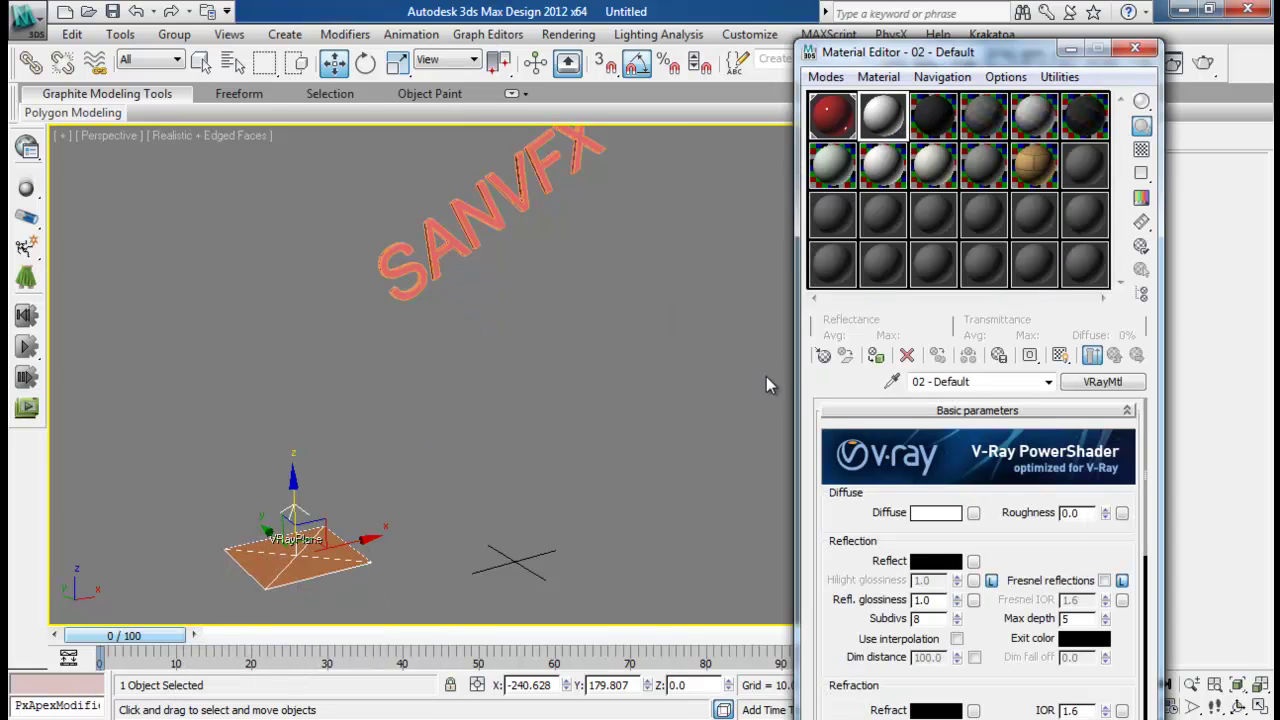
left_click(1070, 48)
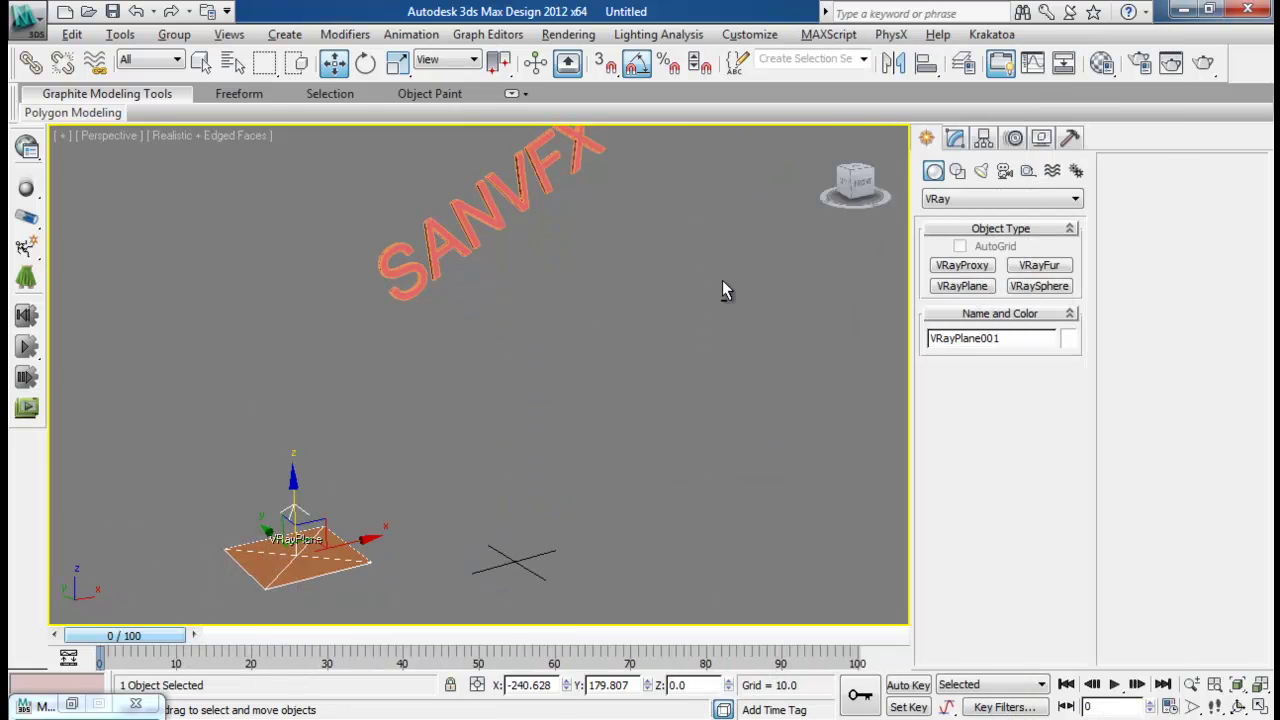
Select the SANVFX text in the viewport and display its modifier stack
middle_click_drag(722, 290, 618, 307, "alt")
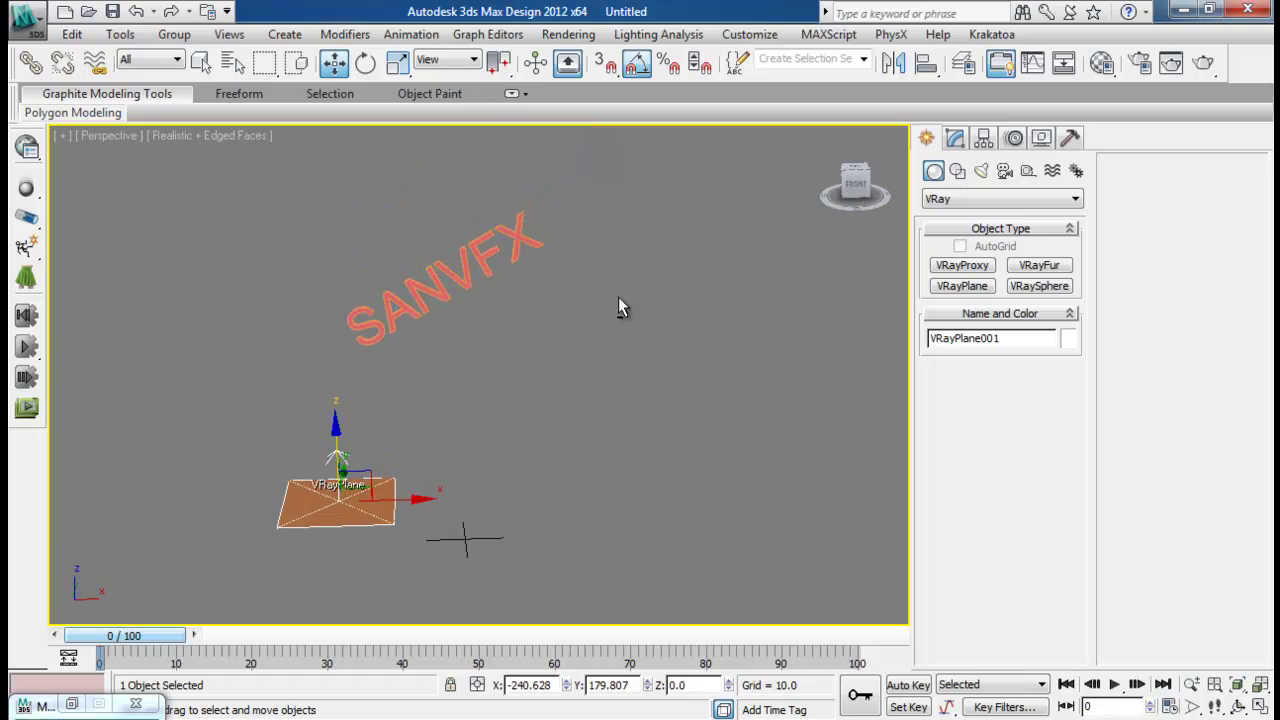
left_click(480, 258)
middle_click_drag(557, 271, 609, 286, "alt")
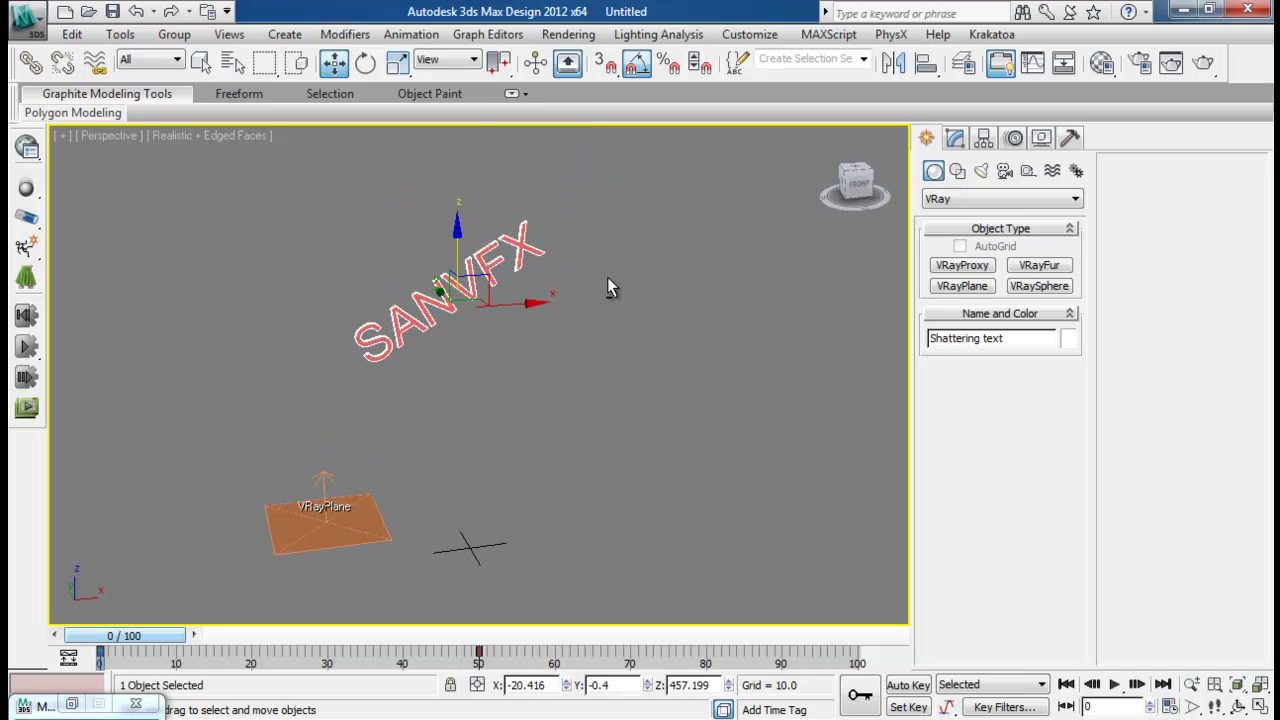
left_click(955, 138)
left_click(927, 138)
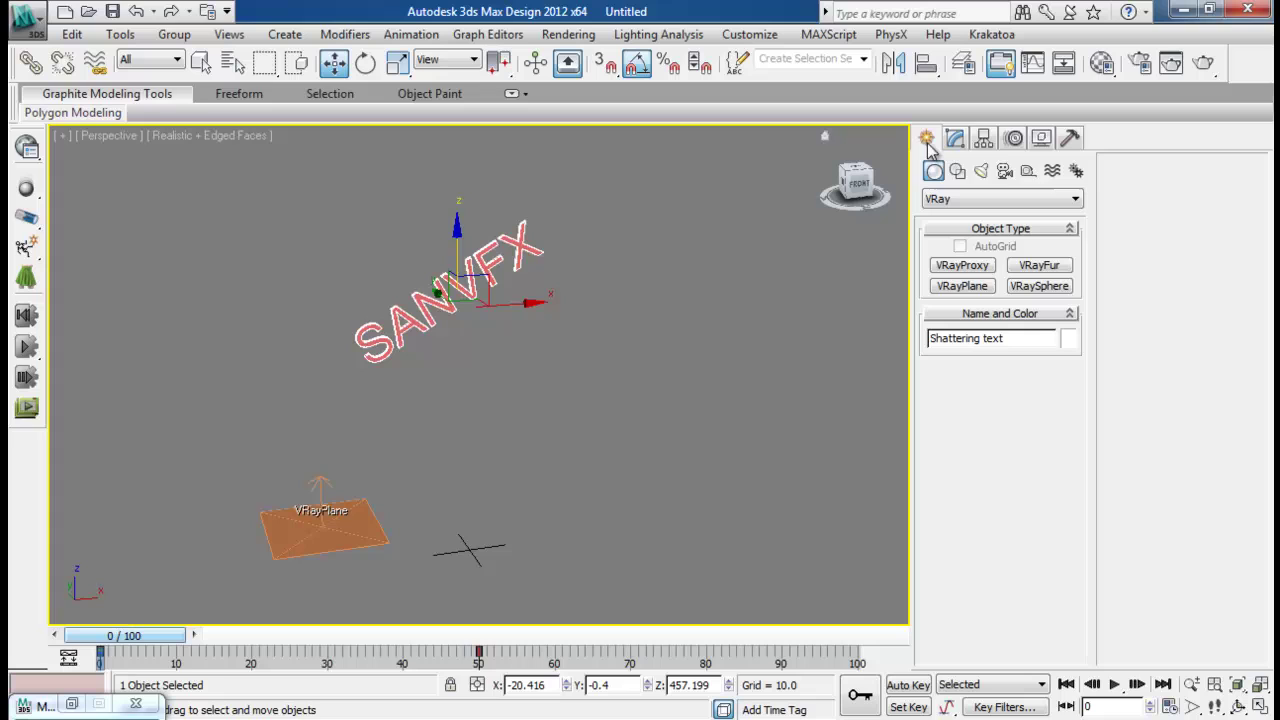
left_click(955, 138)
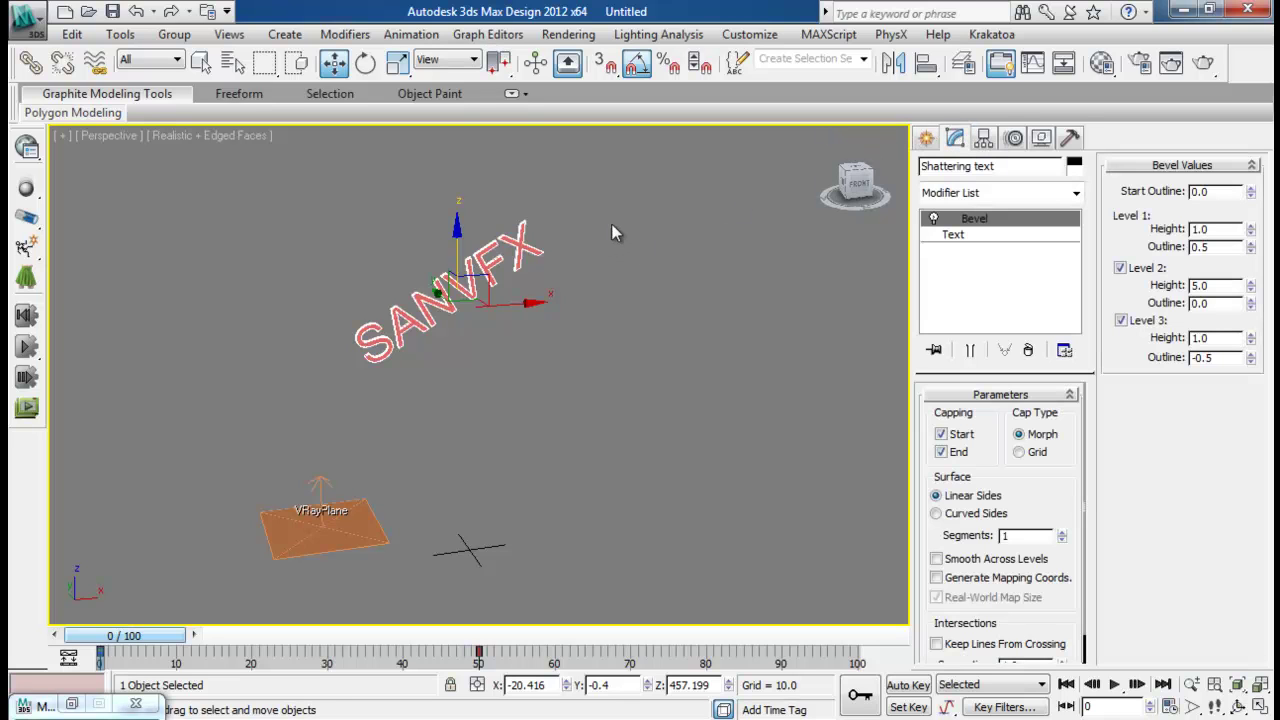
right_click(441, 298)
mouse_move(569, 474)
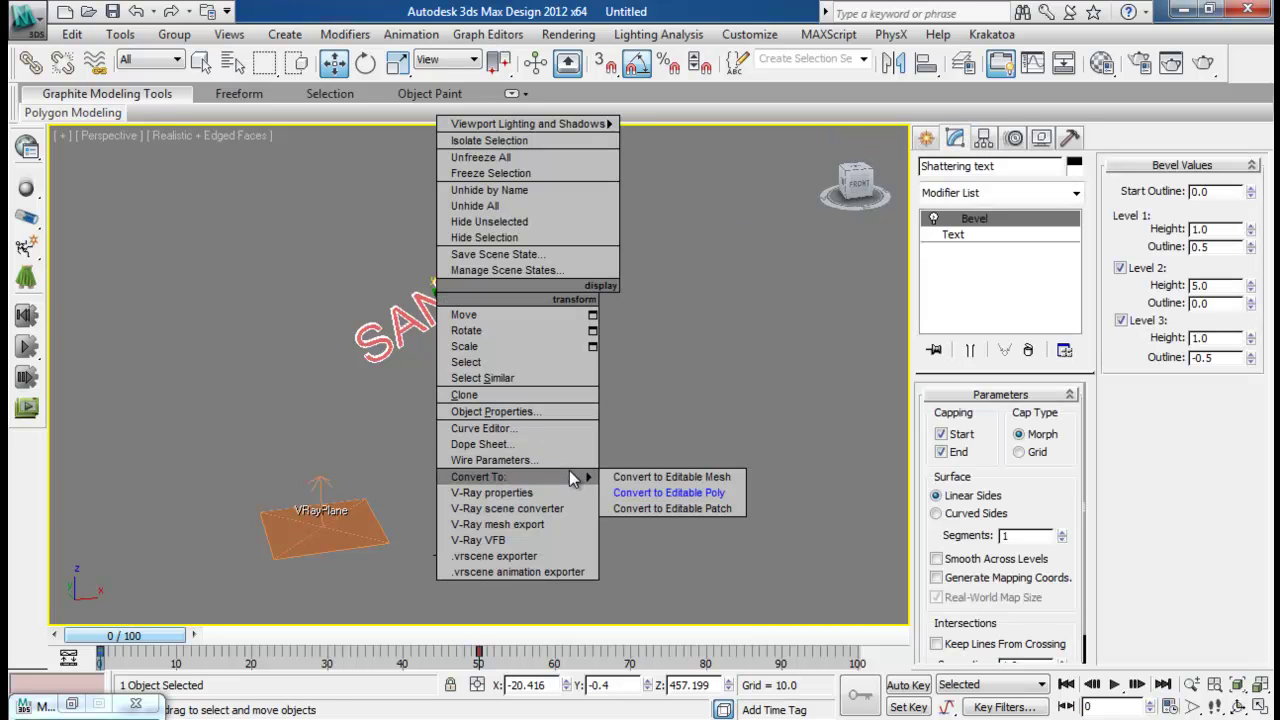
left_click(638, 482)
key("ctrl+z")
Convert the Shattering text object to an Editable Poly and deselect it
right_click(462, 276)
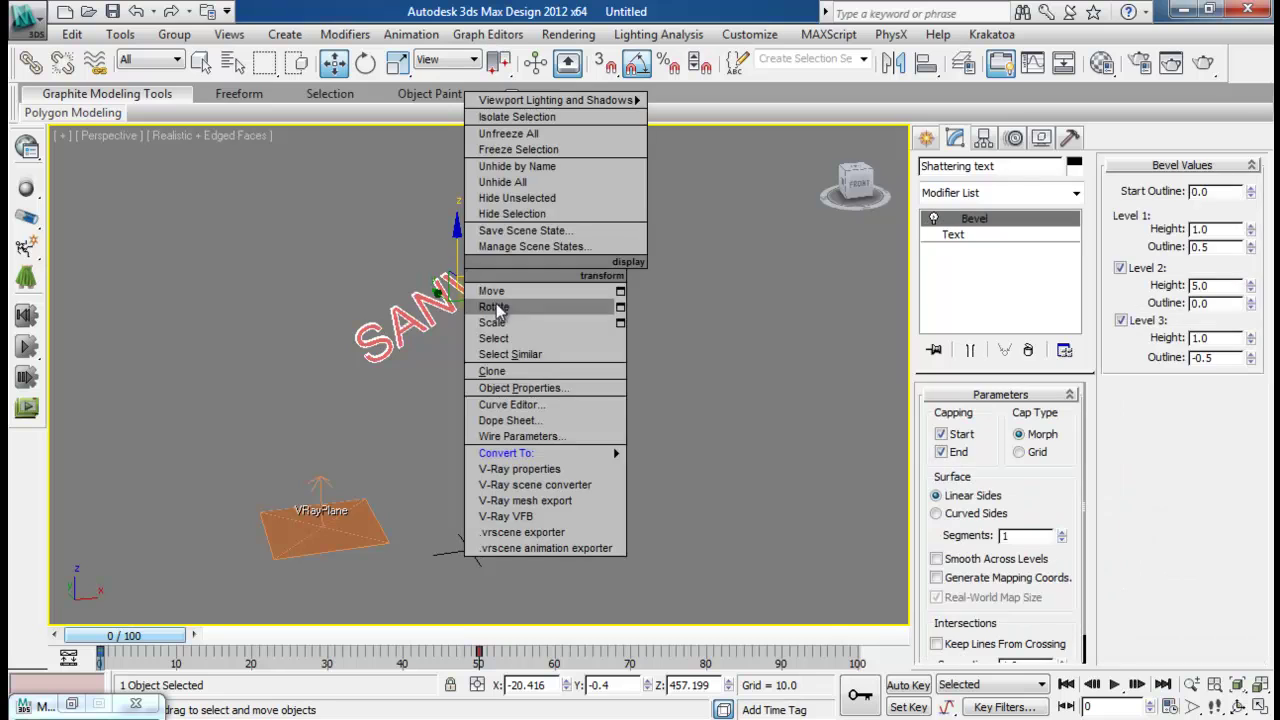
mouse_move(540, 453)
left_click(675, 469)
left_click(700, 366)
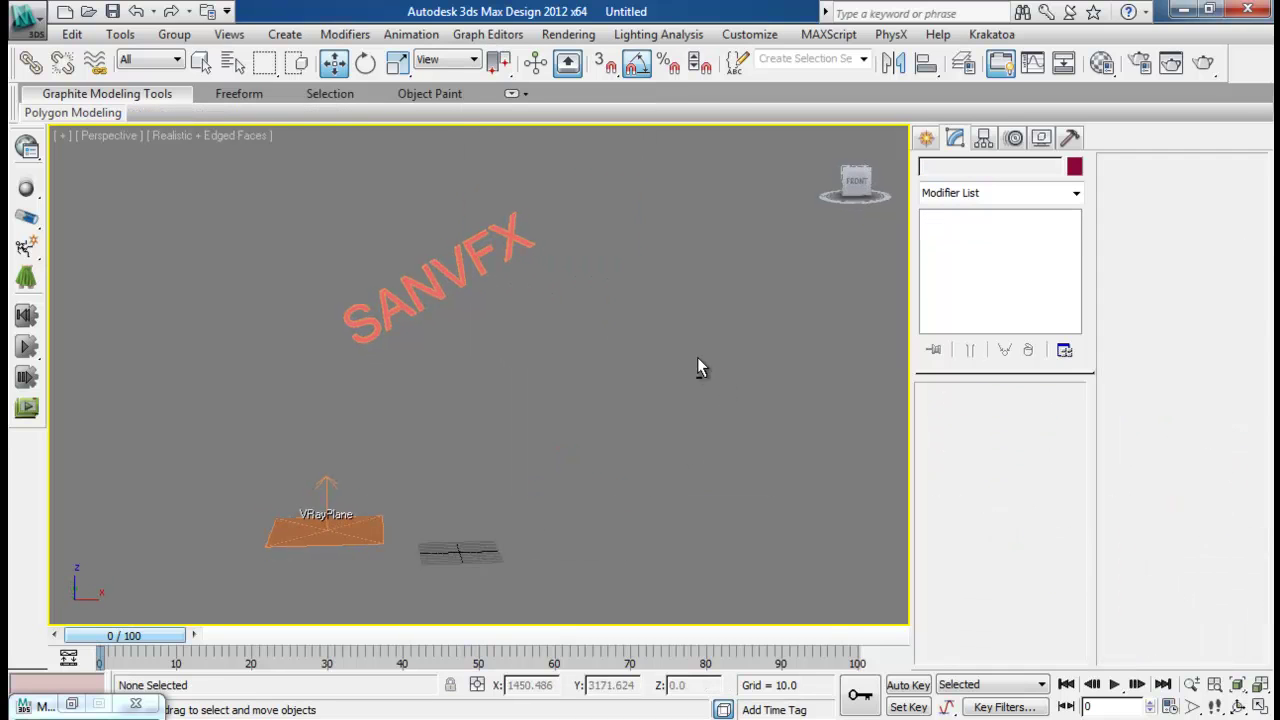
Select the SANVFX text and open the RayFire floater from the RayFire geometry category
left_click(481, 253)
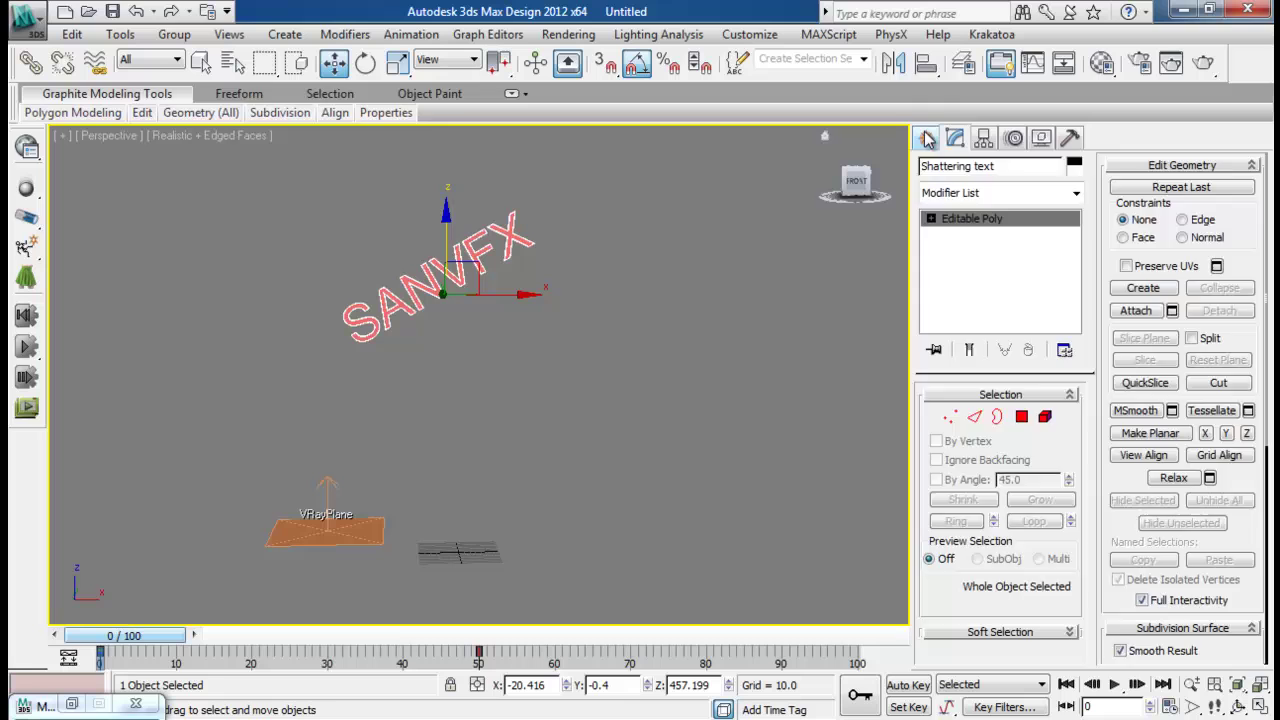
left_click(926, 137)
left_click(973, 200)
left_click(942, 422)
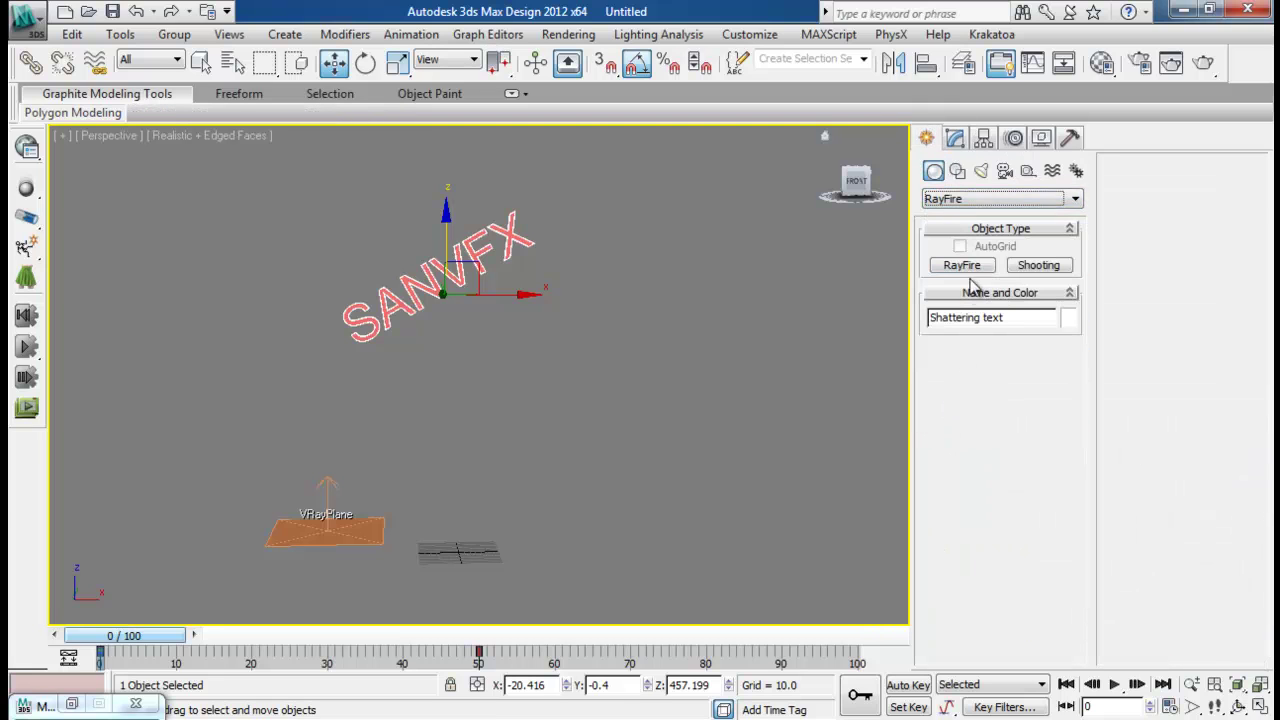
left_click(964, 267)
left_click(1001, 376)
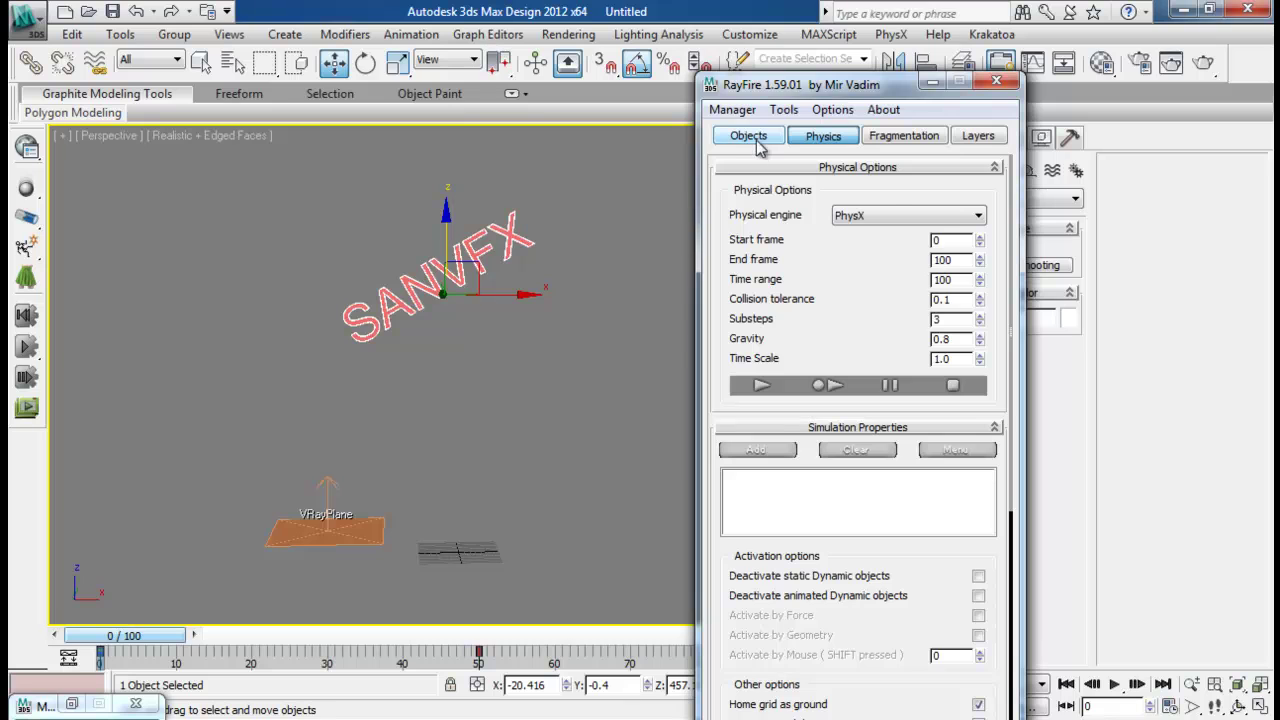
Add the Shattering text to RayFire's Dynamic / Impact Objects and choose Glass as its material
left_click(758, 142)
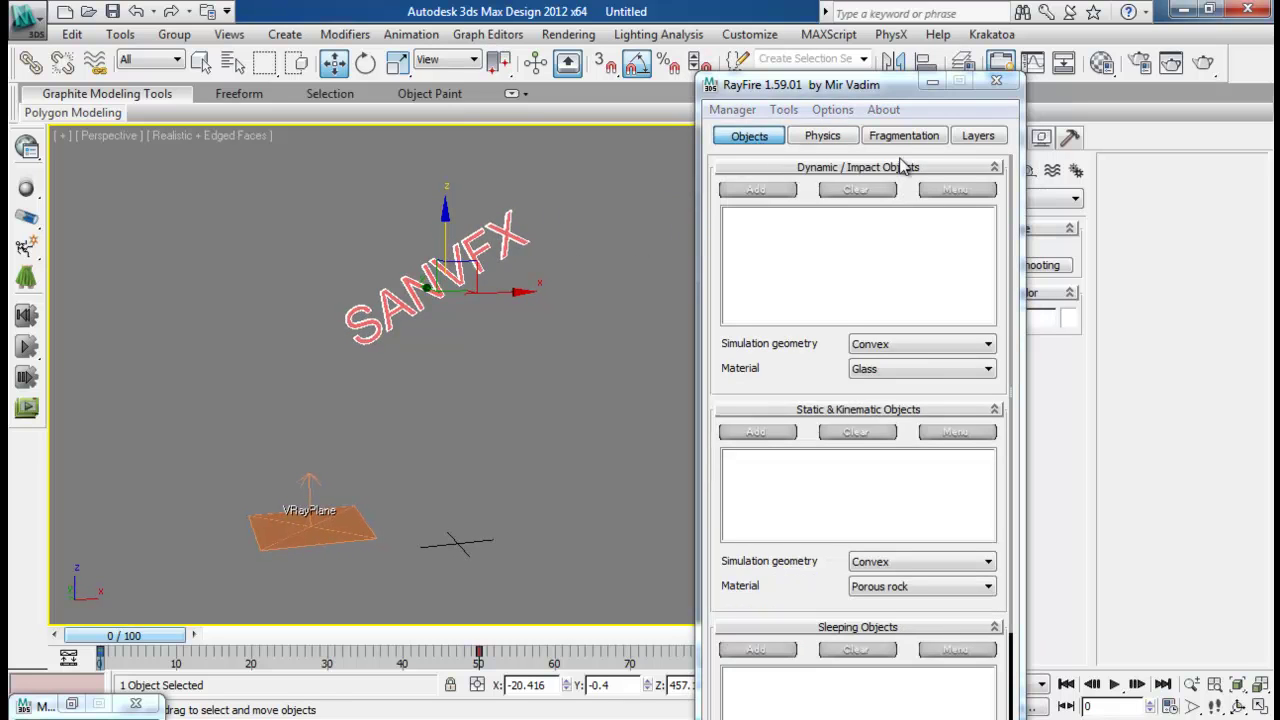
left_click(760, 190)
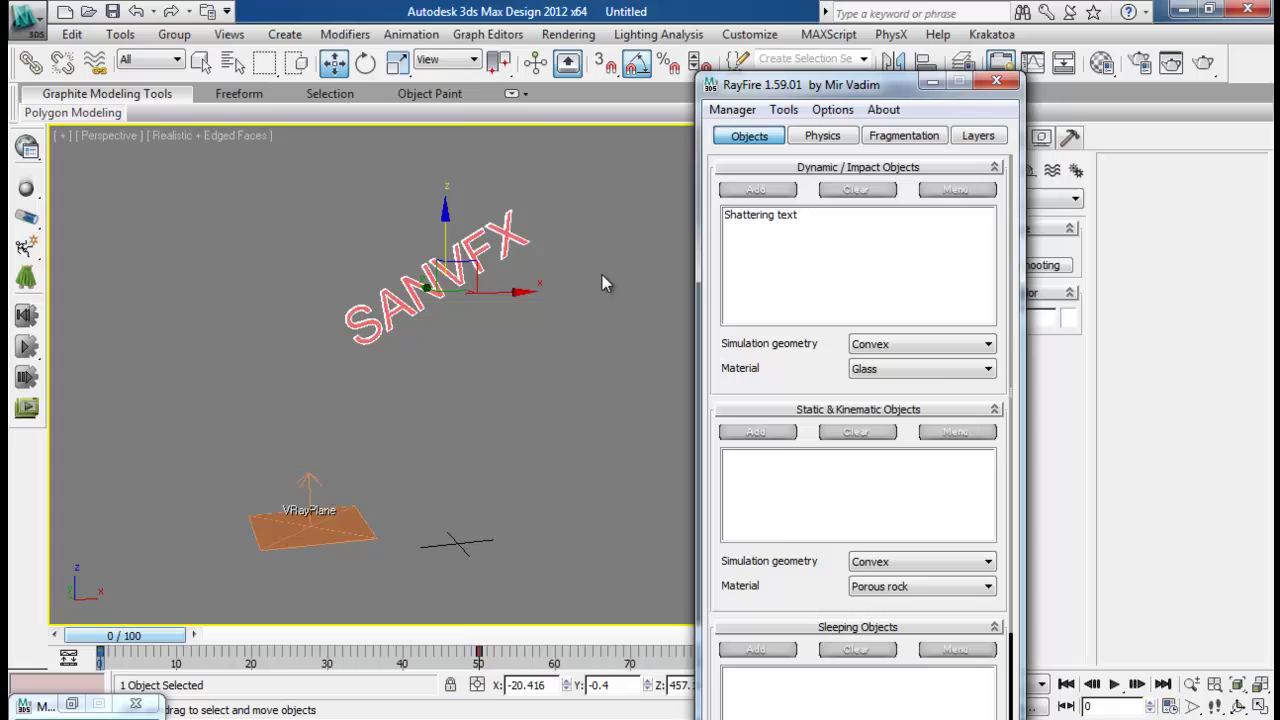
left_click(936, 378)
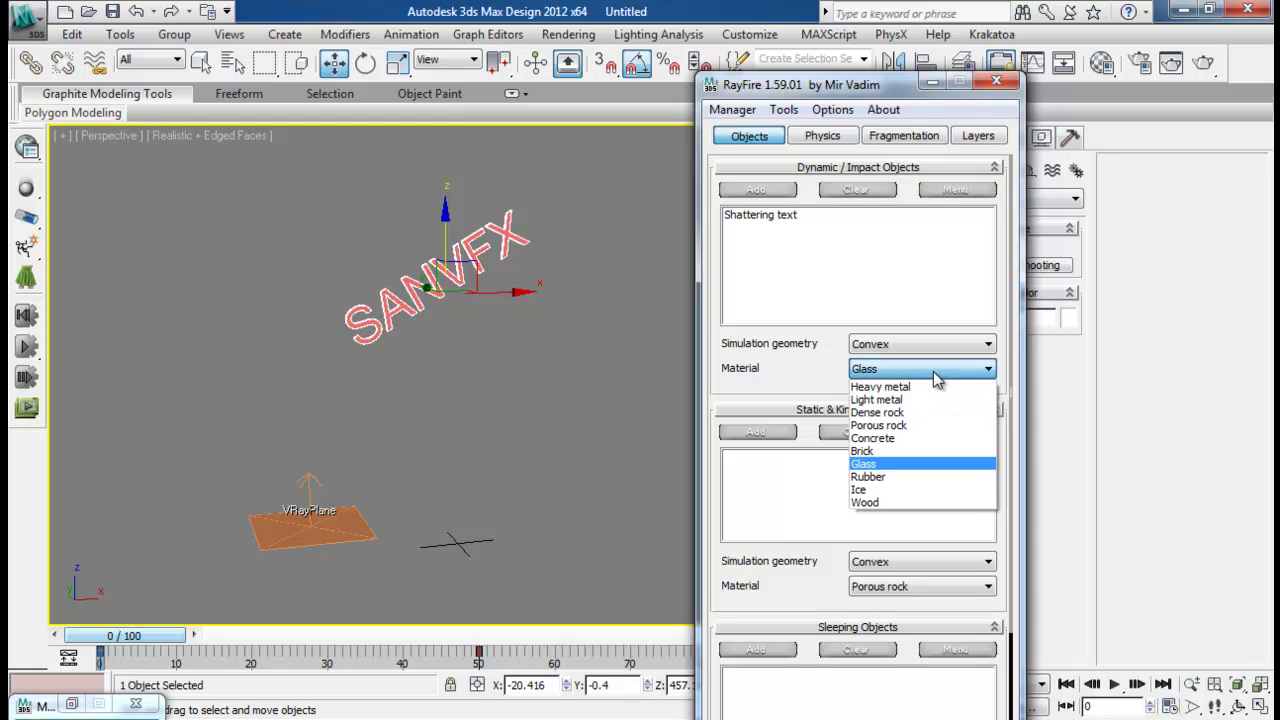
left_click(890, 462)
left_click_drag(789, 384, 800, 498)
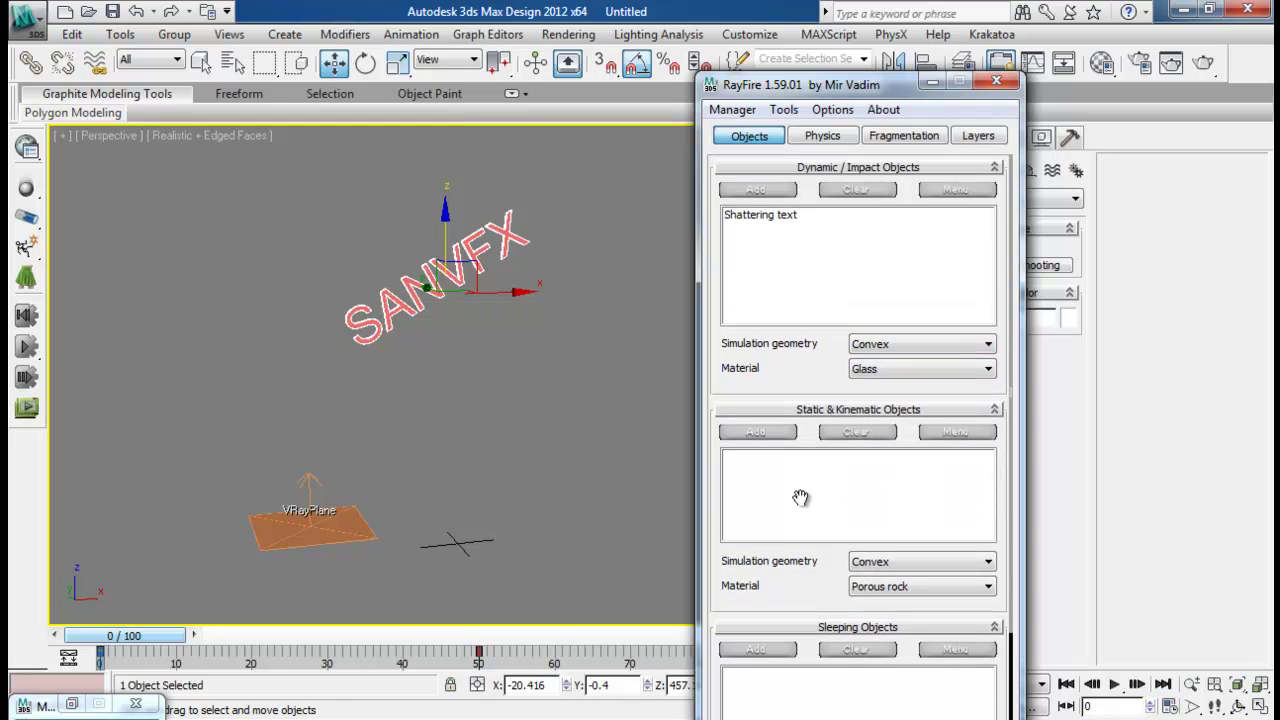
middle_click_drag(606, 336, 455, 340)
Choose Voronoi - Uniform as the RayFire fragmentation type and set the iterations to 120 and 15
left_click(822, 138)
left_click_drag(848, 80, 886, 11)
left_click(940, 67)
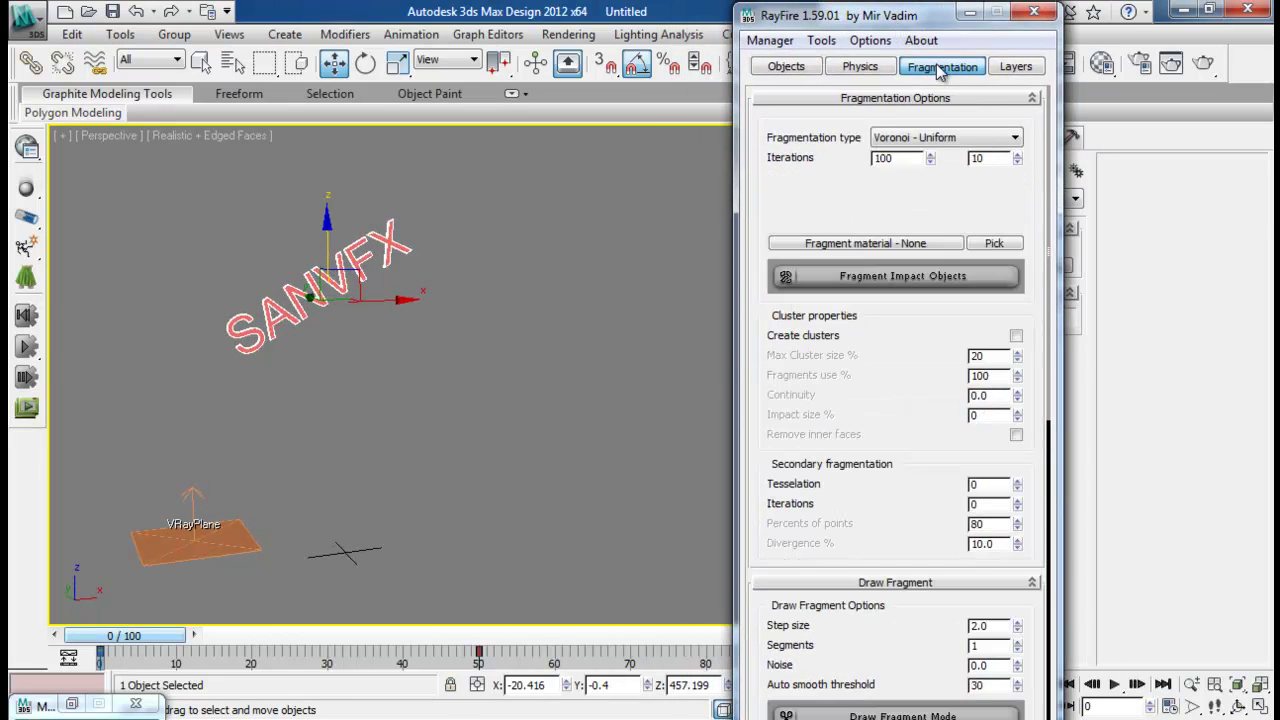
left_click(943, 140)
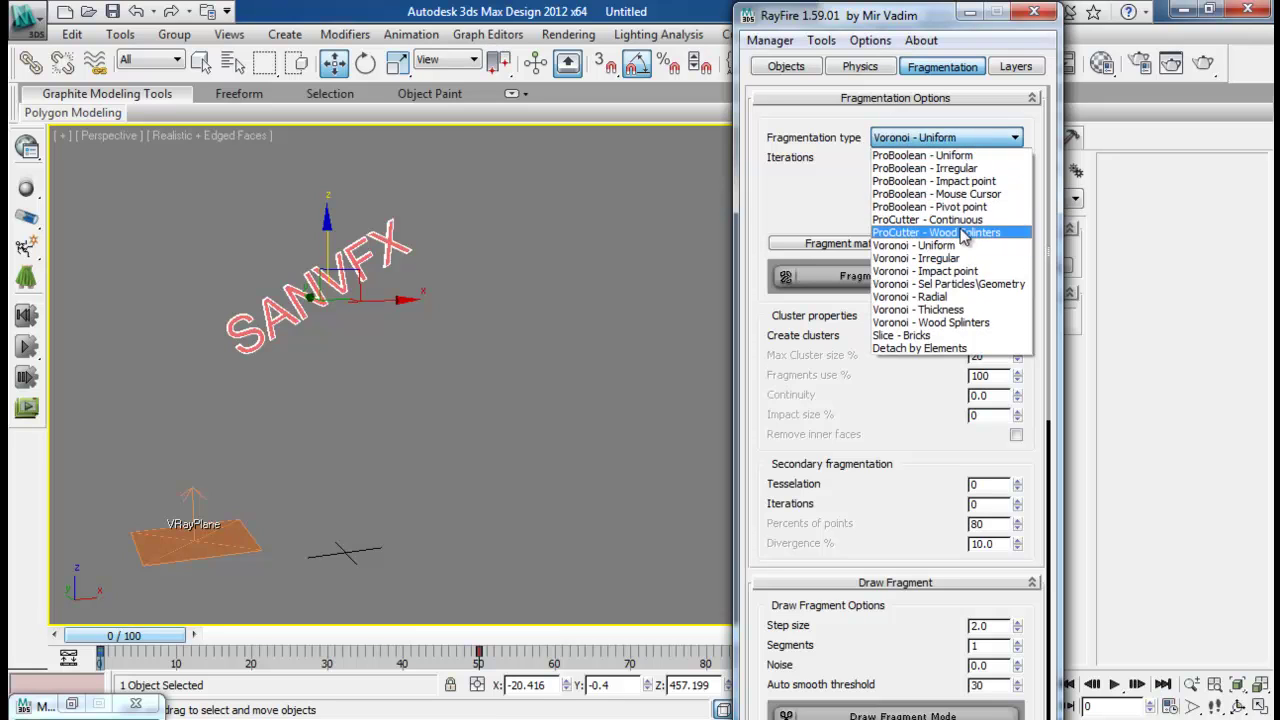
left_click(950, 245)
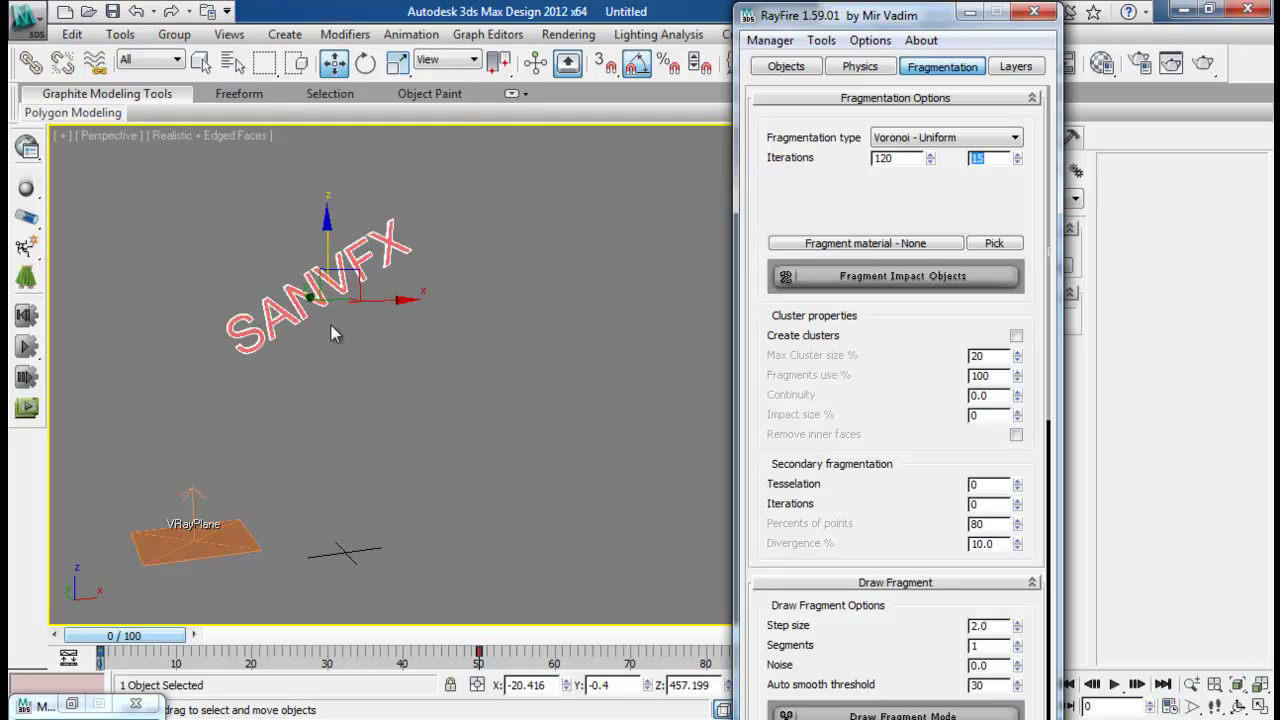
middle_click_drag(390, 276, 490, 295, "alt")
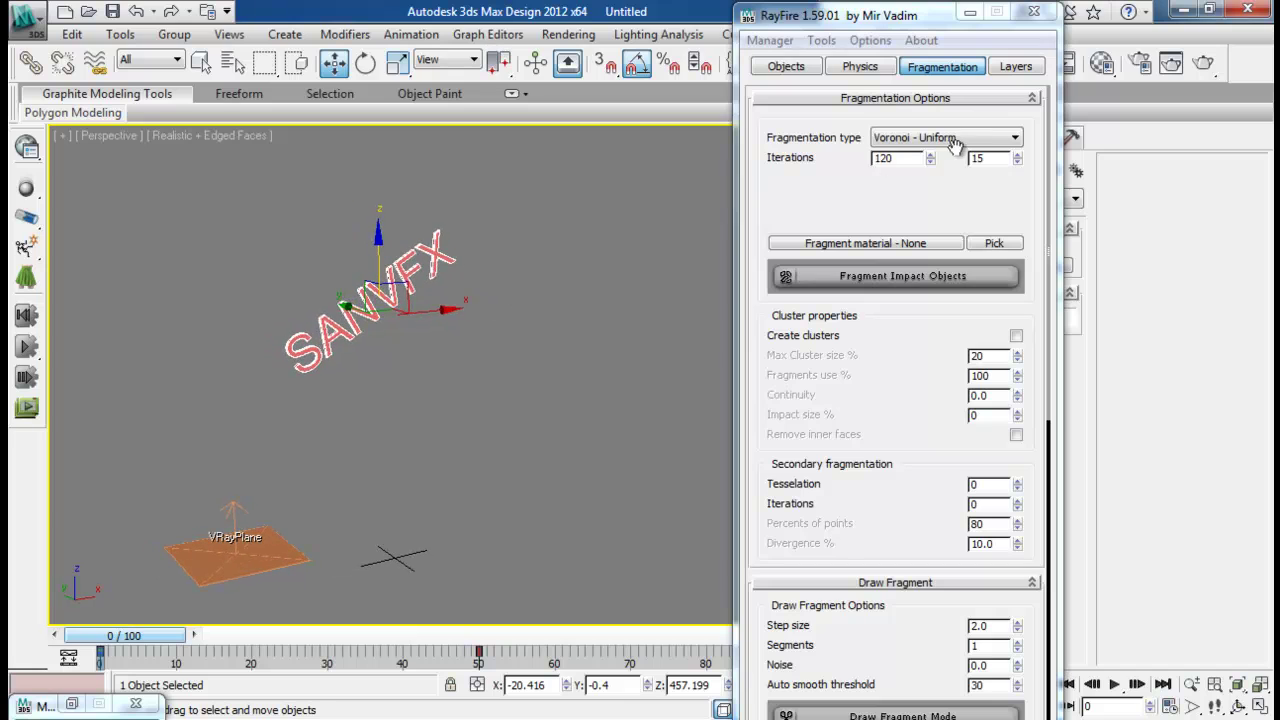
Set the Voronoi - Uniform fragmentation iterations to 100 and 10
left_click_drag(914, 159, 764, 150)
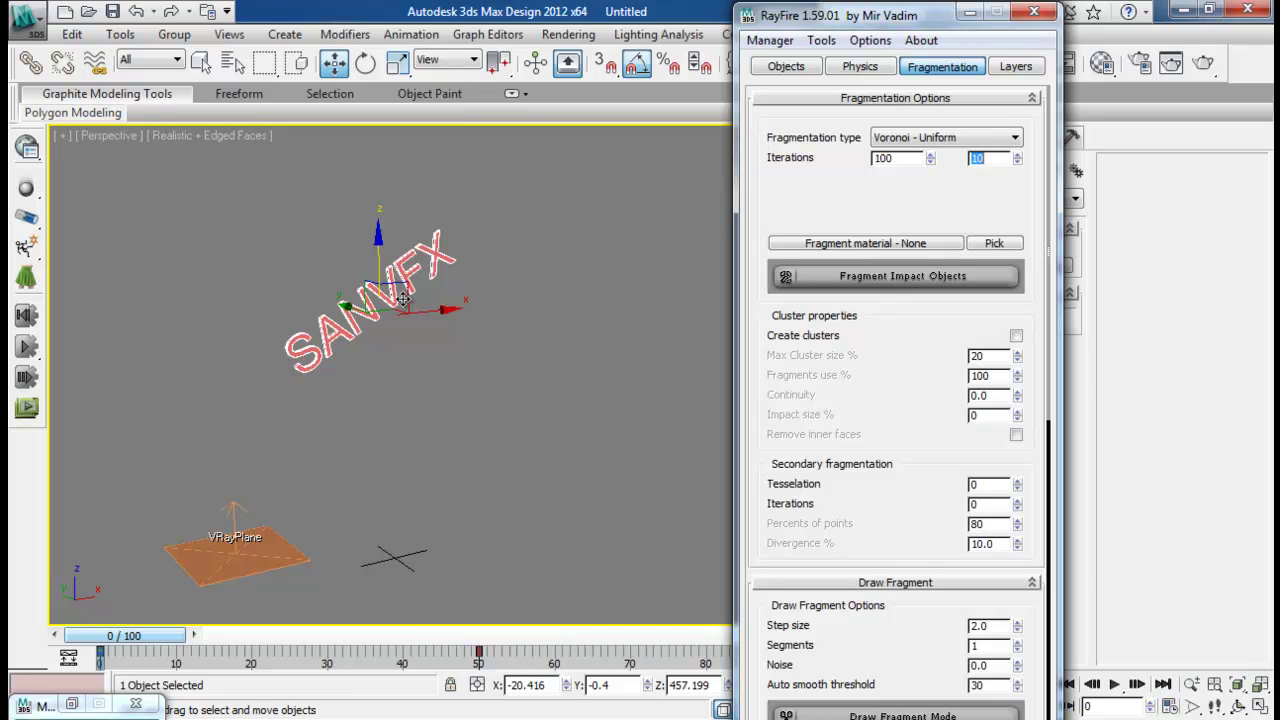
middle_click_drag(403, 299, 446, 291, "alt")
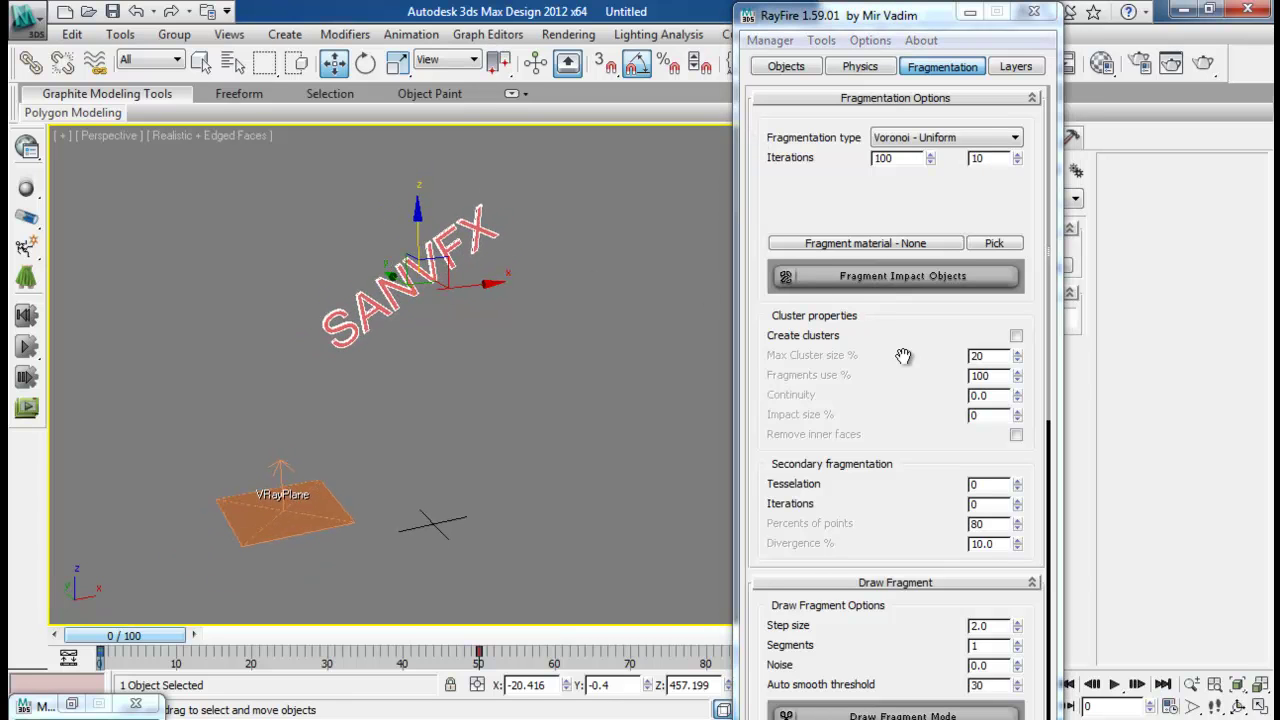
left_click_drag(903, 357, 870, 481)
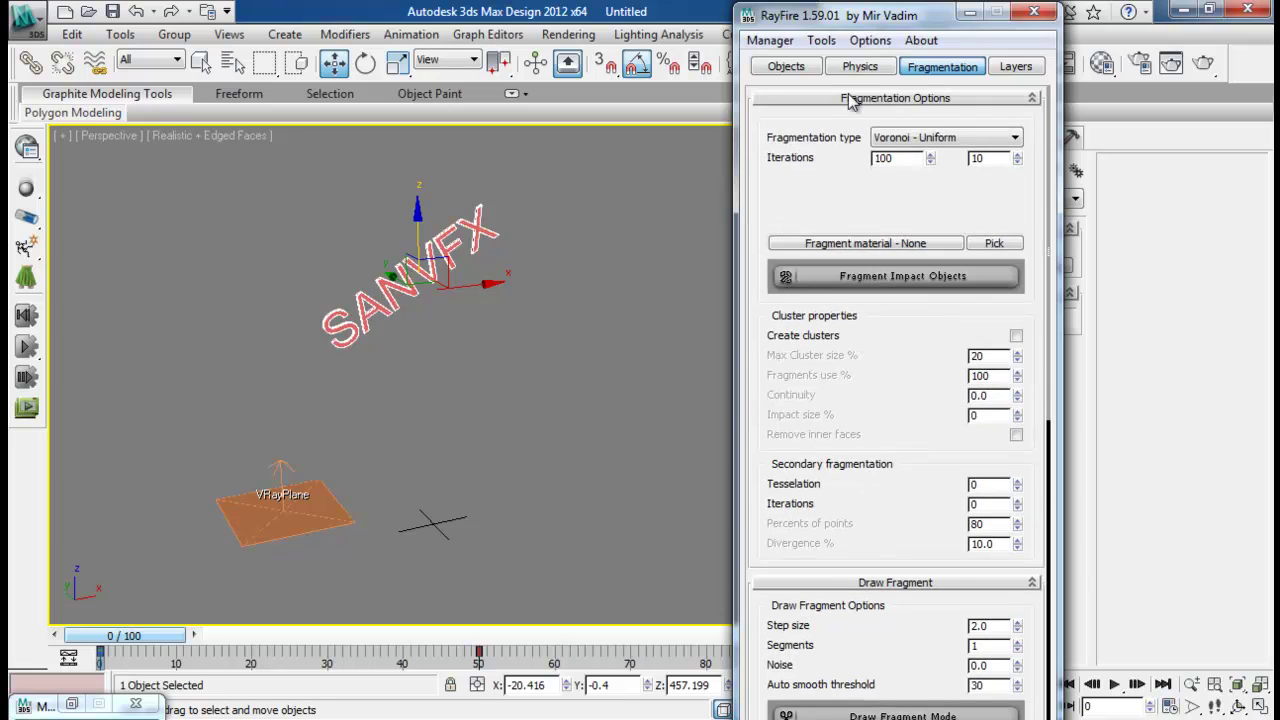
Turn off Home grid as ground in RayFire's physics options and minimize the RayFire window
left_click(866, 68)
scroll(970, 500, "down", 5)
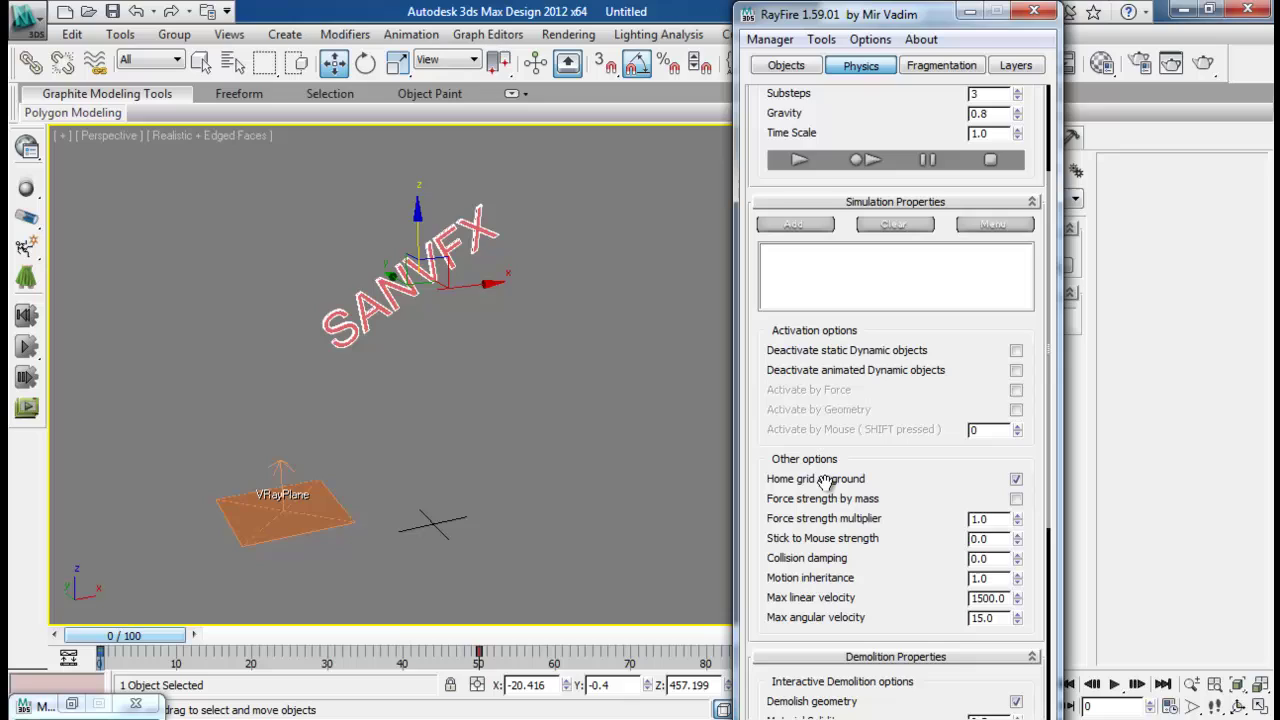
left_click(1014, 480)
left_click(969, 11)
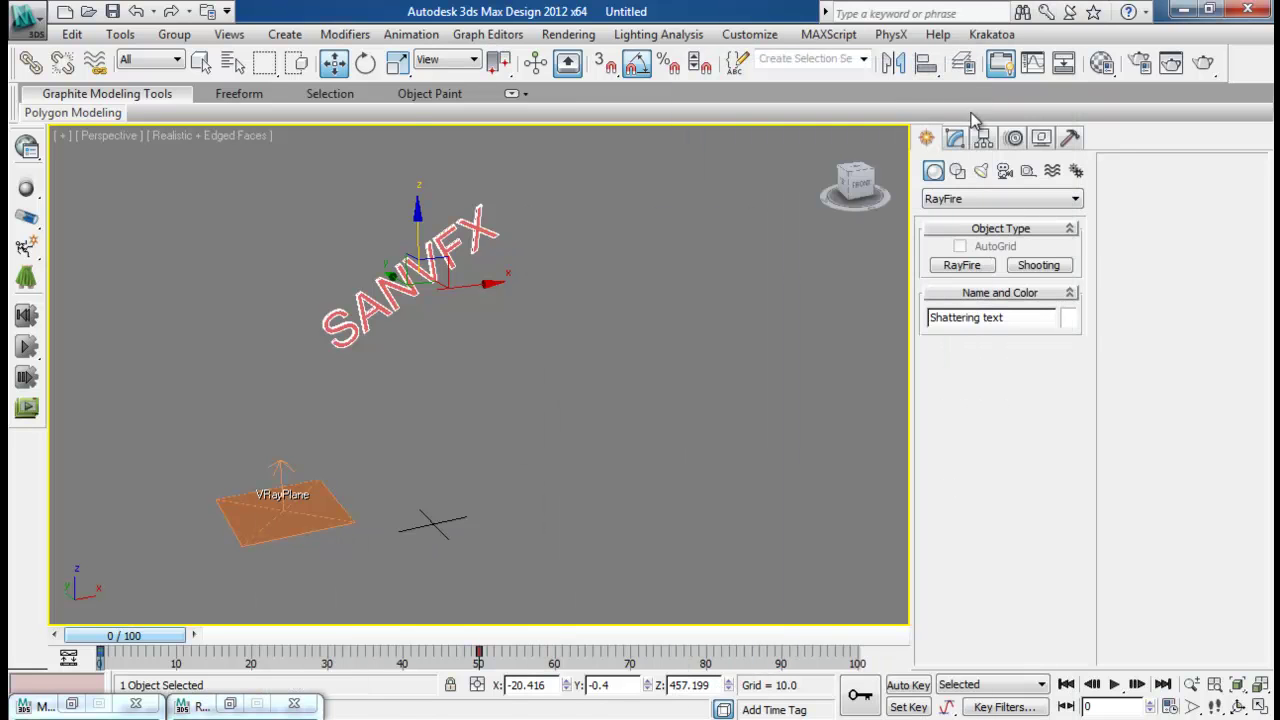
Create a standard box under the text as a ground slab, about 842 long, 1432 wide and 76 high
left_click(948, 201)
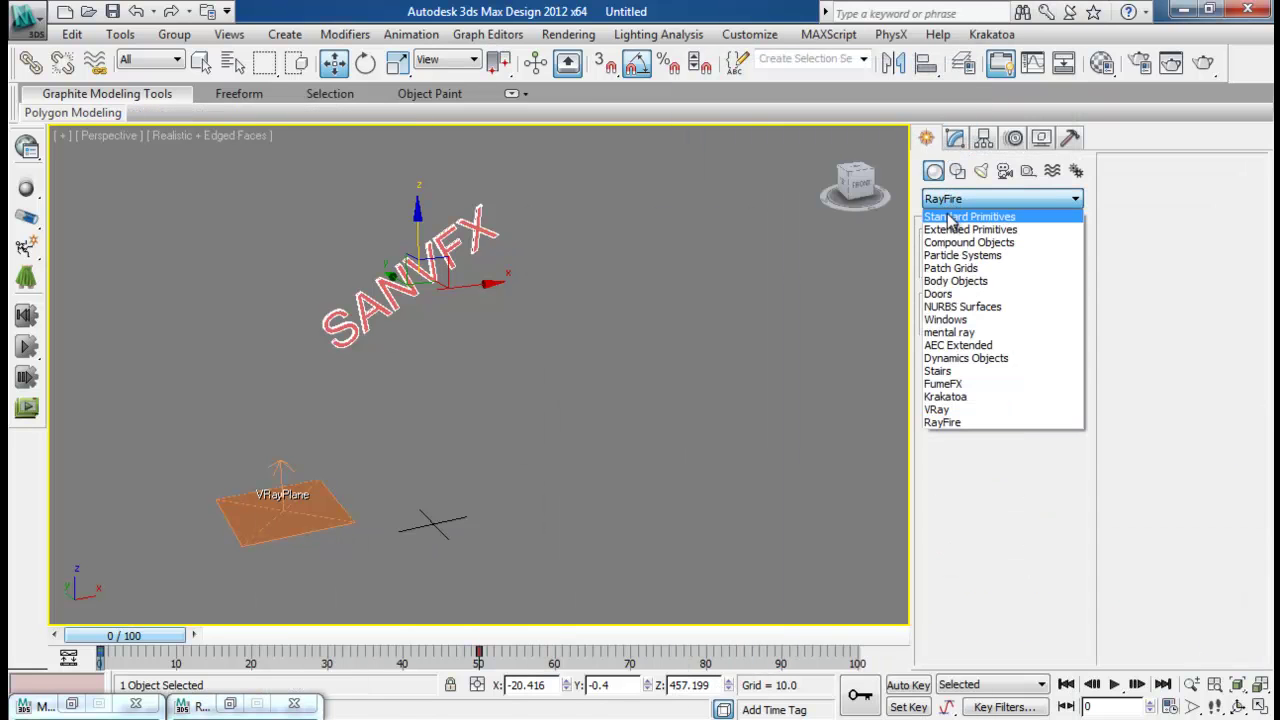
left_click(960, 210)
left_click(962, 265)
left_click_drag(625, 371, 128, 664)
left_click(133, 650)
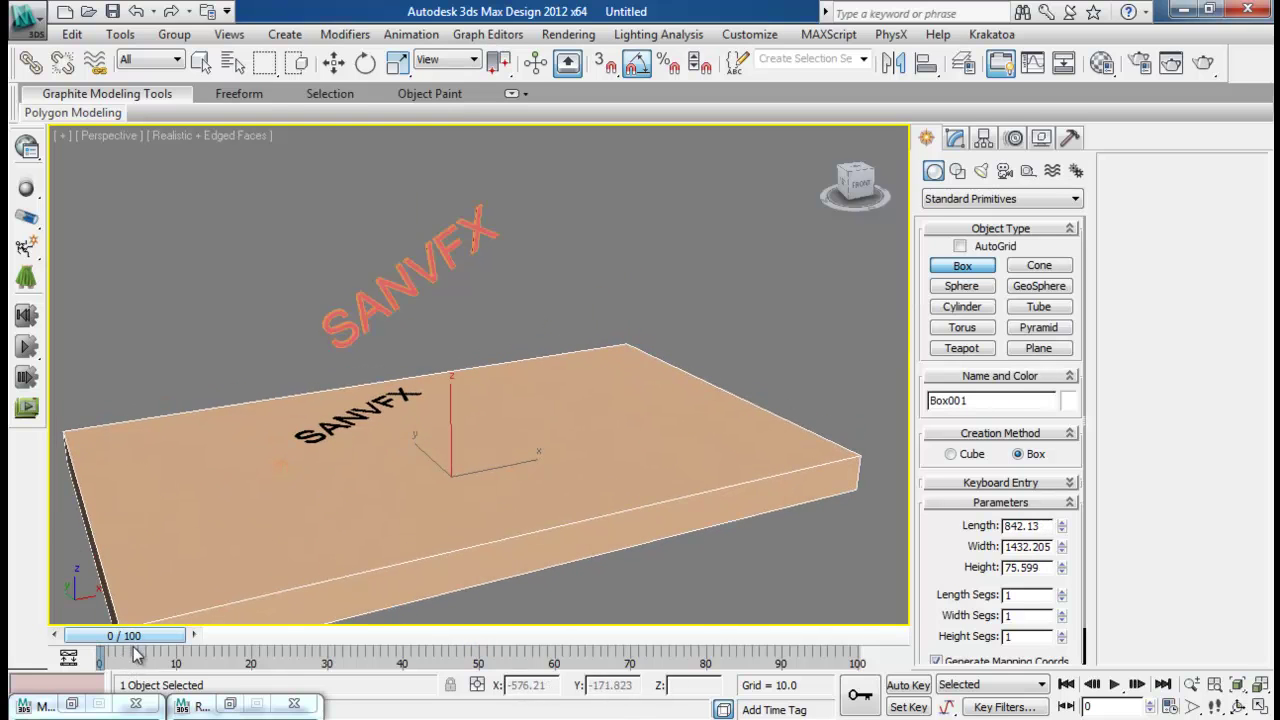
Look over RayFire's Static & Kinematic Objects settings, minimize the window and delete the ground box
left_click(195, 705)
left_click(786, 66)
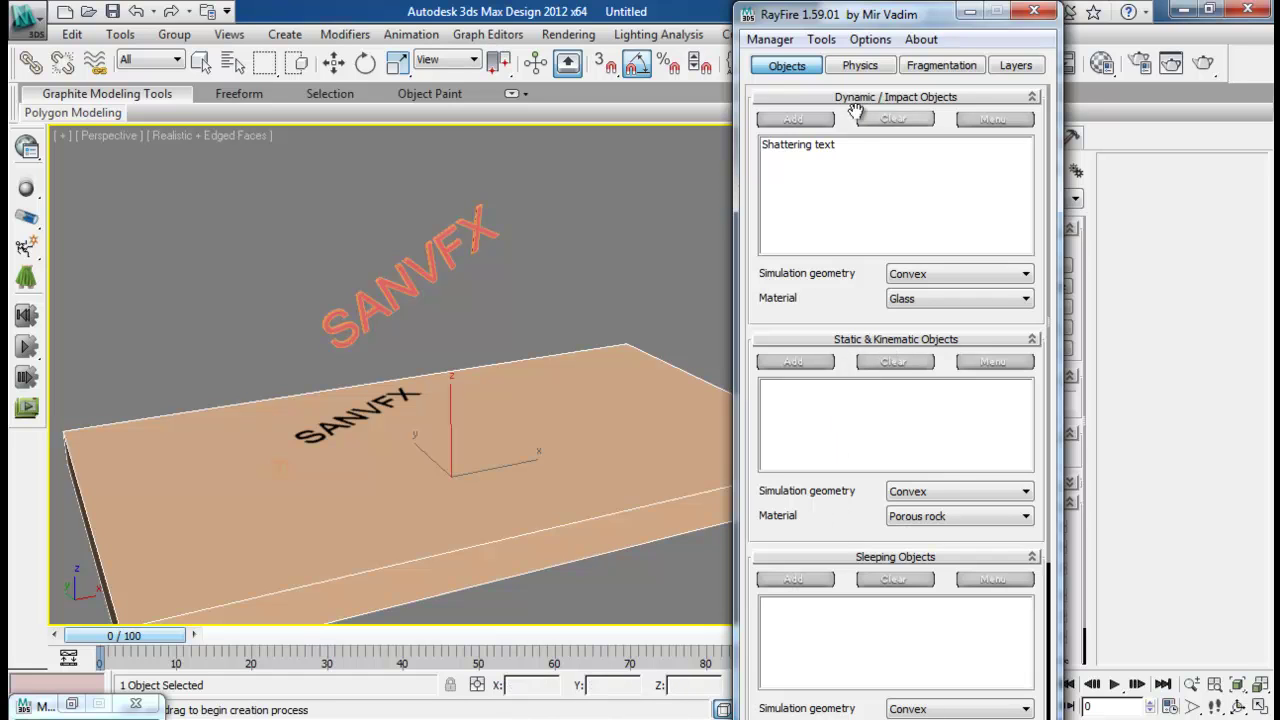
left_click(968, 12)
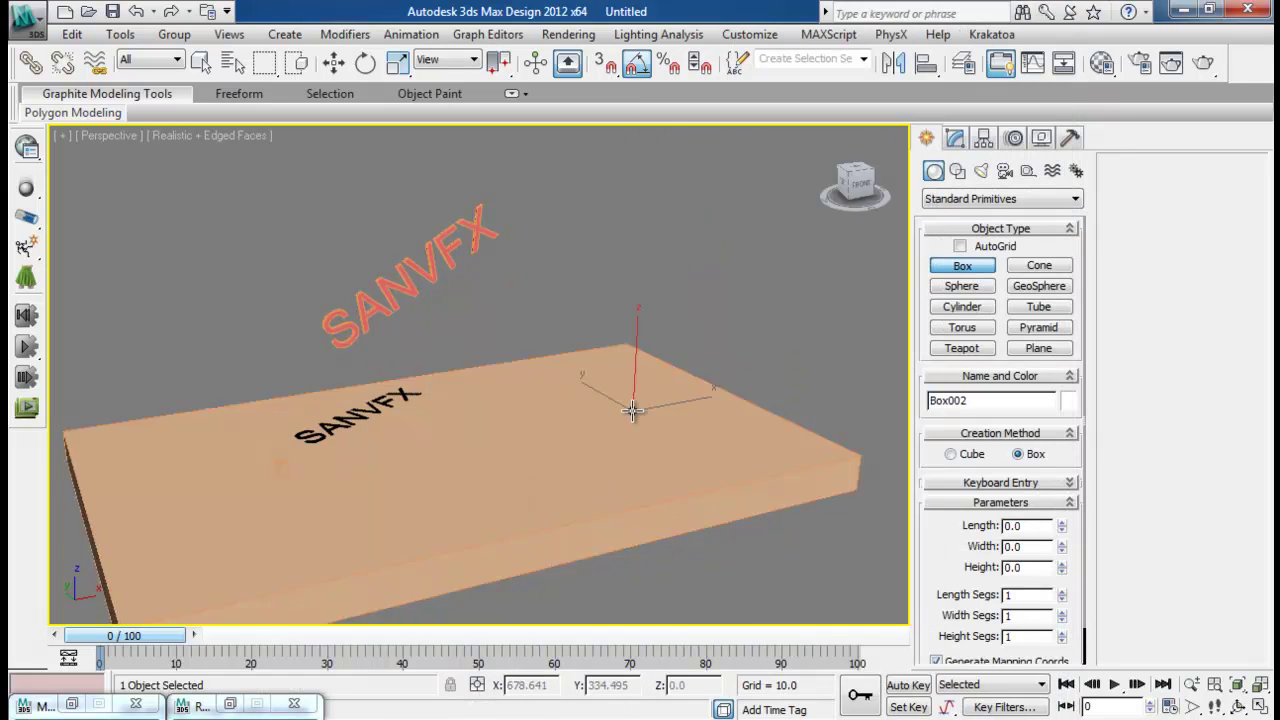
key("Delete")
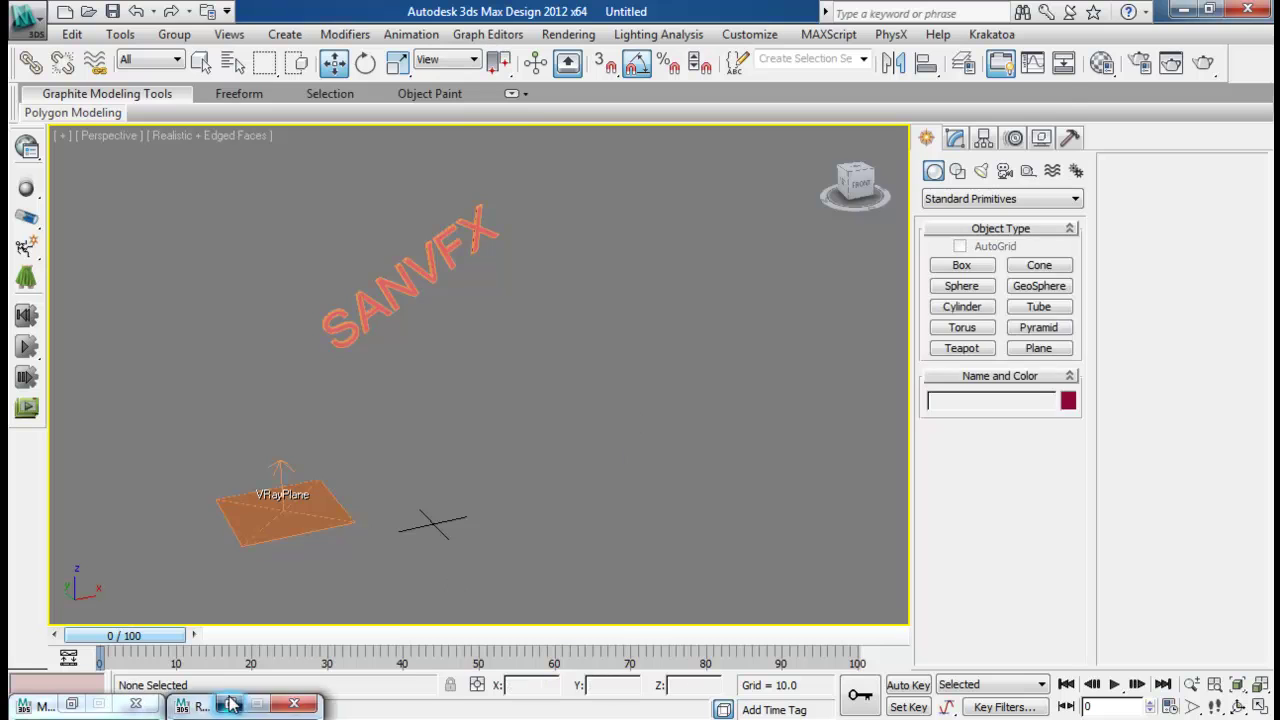
Turn on Home grid as ground in RayFire's physics options and look over the neighbouring simulation settings
left_click(230, 704)
left_click(861, 66)
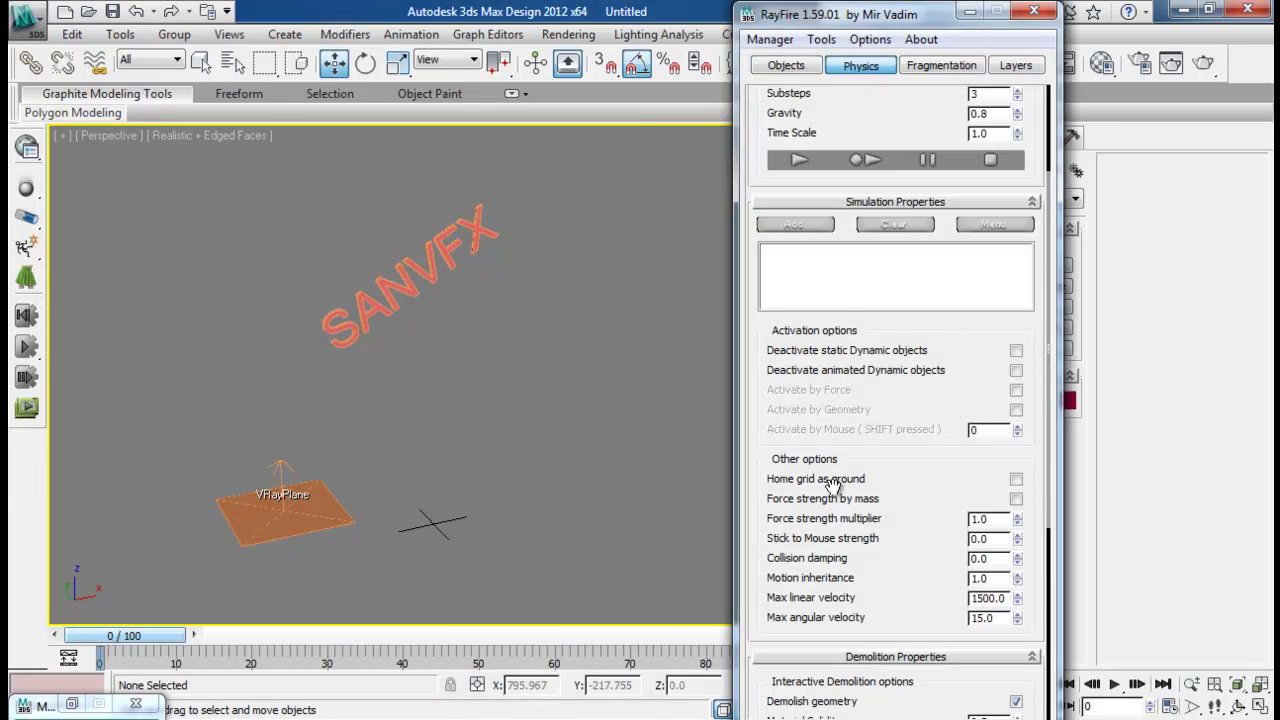
left_click(1016, 480)
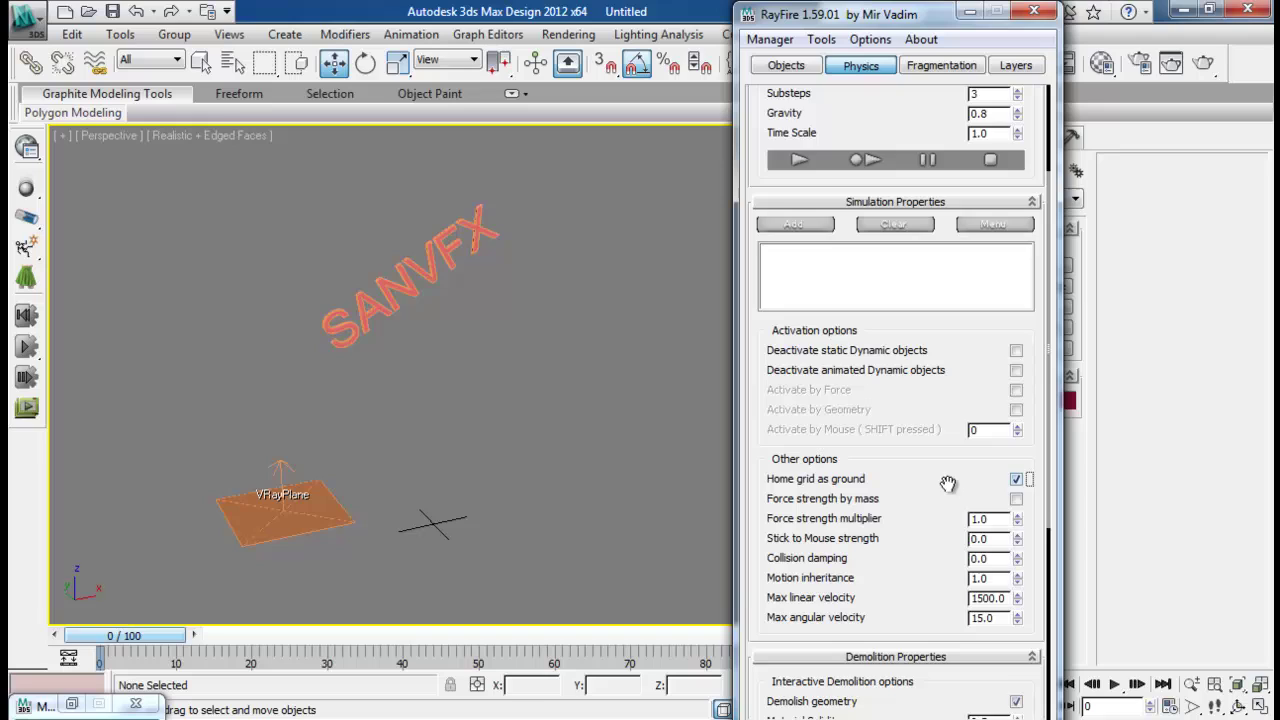
scroll(945, 480, "down", 2)
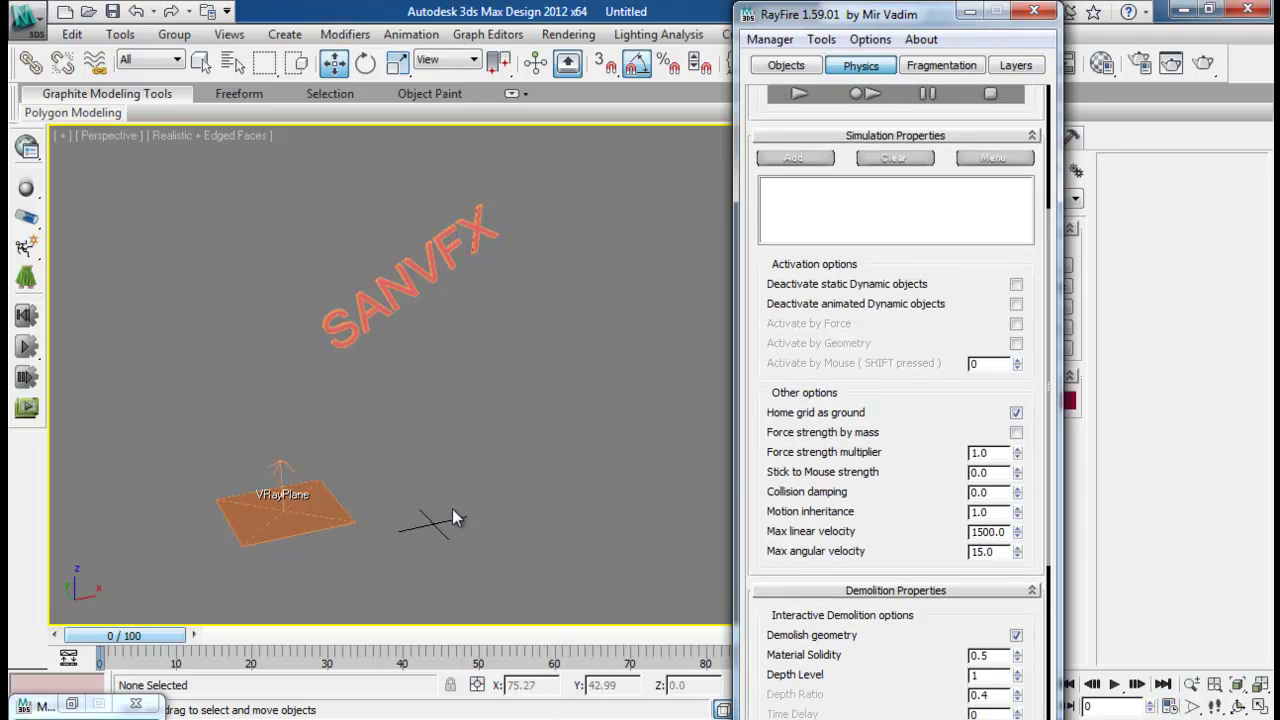
scroll(905, 415, "up", 1)
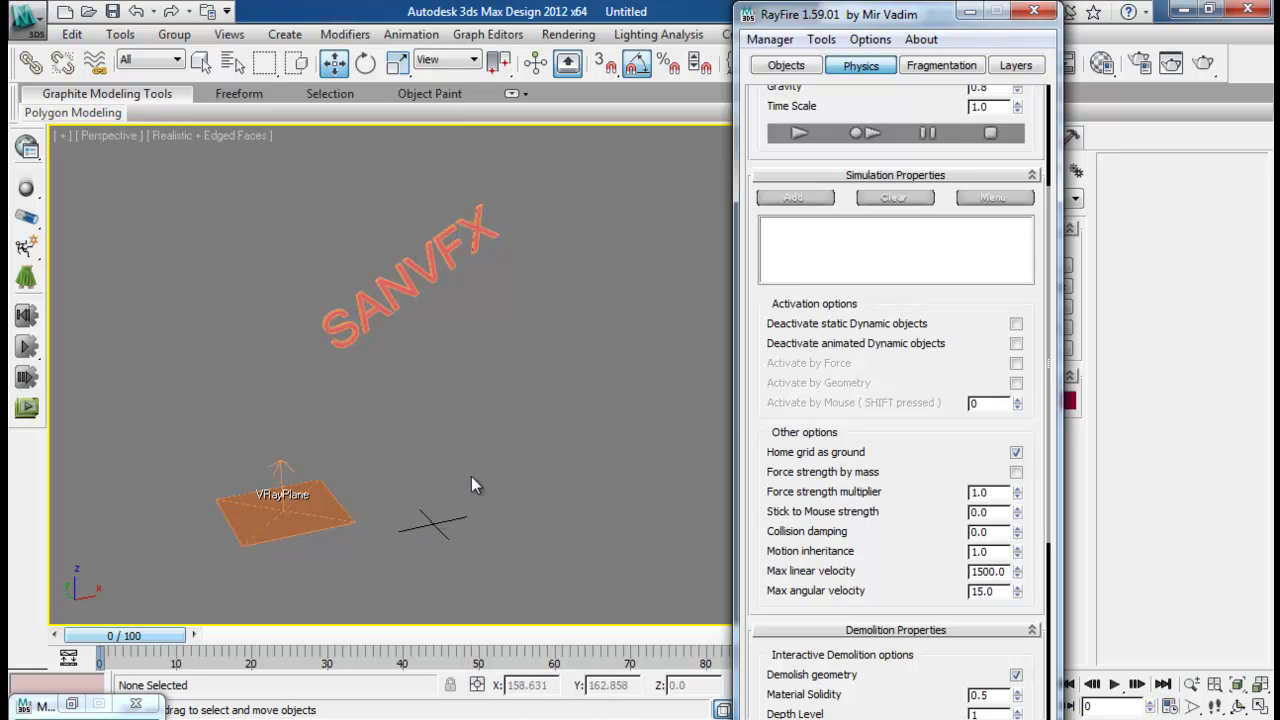
scroll(945, 470, "up", 2)
scroll(925, 500, "down", 2)
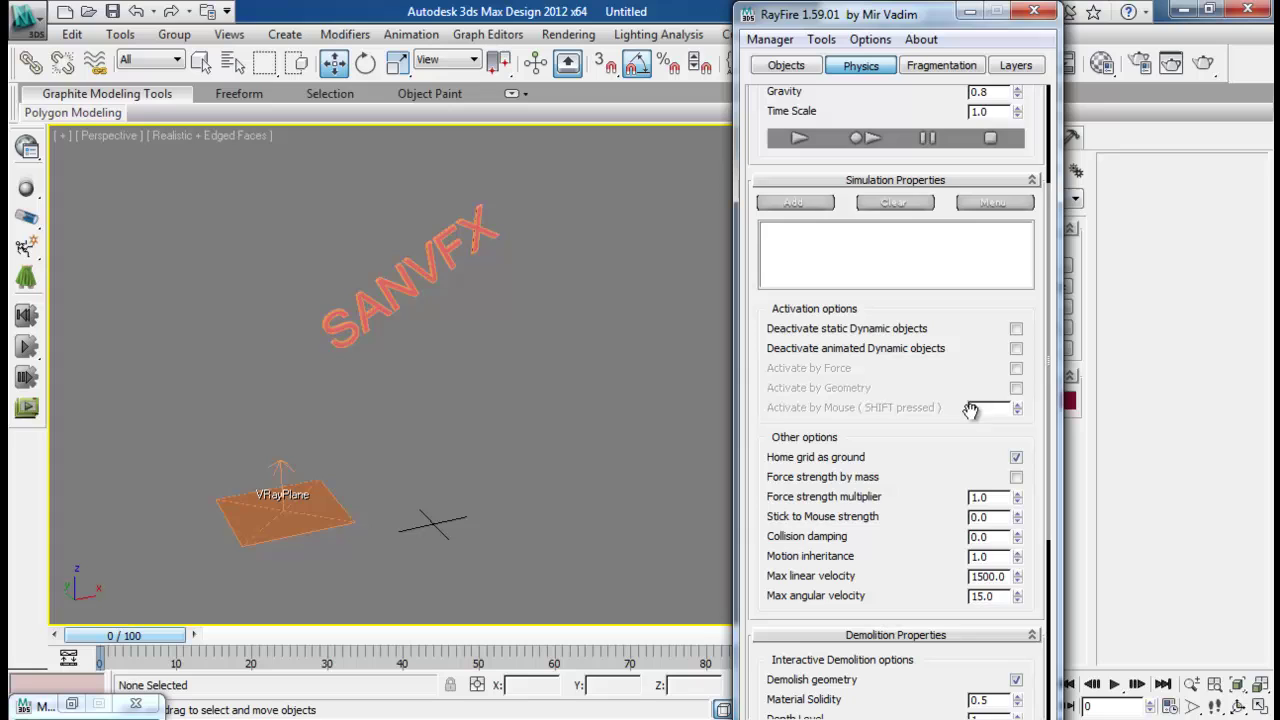
Look over RayFire's interactive demolition and simulation options, keeping Demolish geometry on and PhysX as the physical engine
left_click_drag(915, 513, 906, 309)
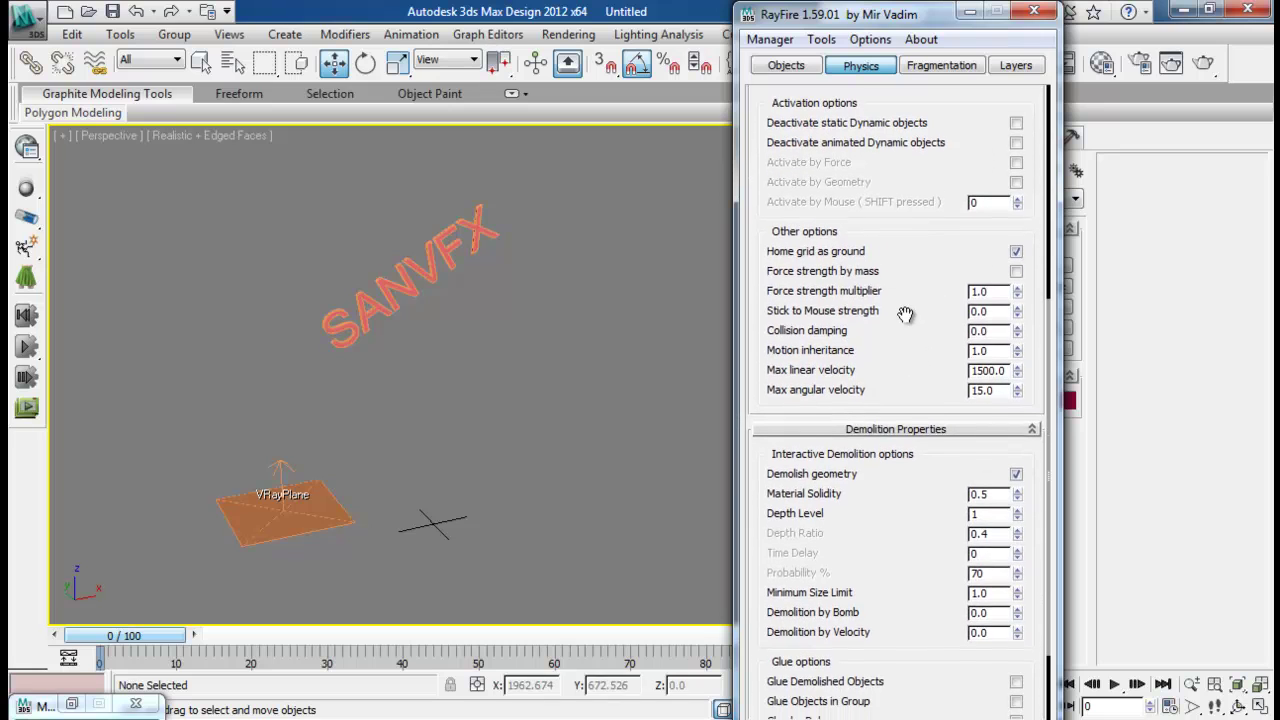
left_click(1016, 474)
left_click_drag(879, 497, 879, 395)
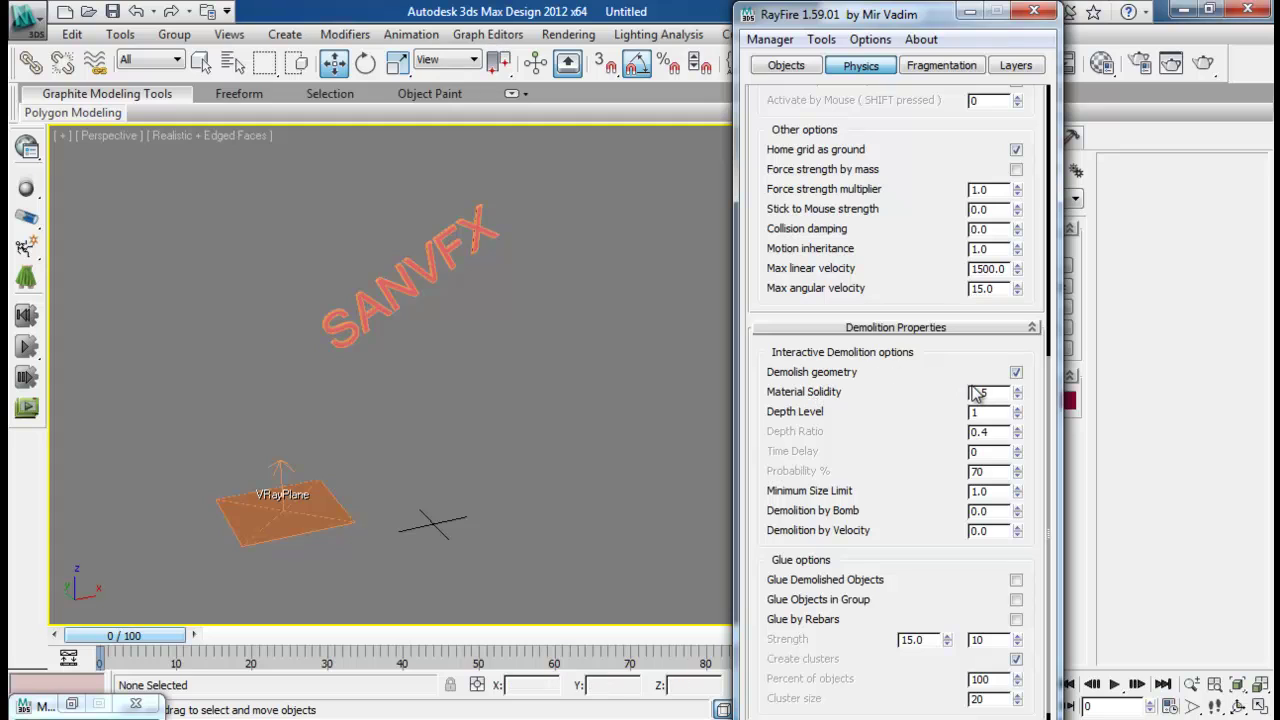
left_click_drag(957, 391, 889, 364)
left_click_drag(903, 386, 915, 372)
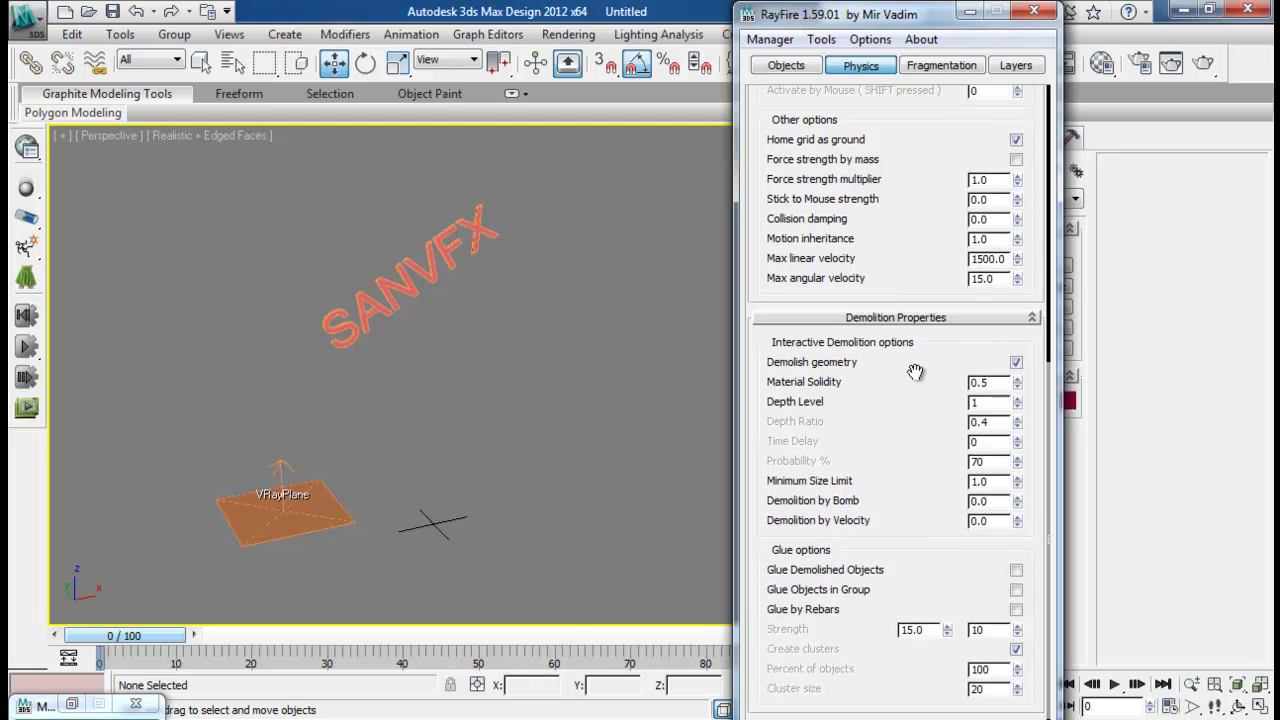
scroll(893, 484, "up", 5)
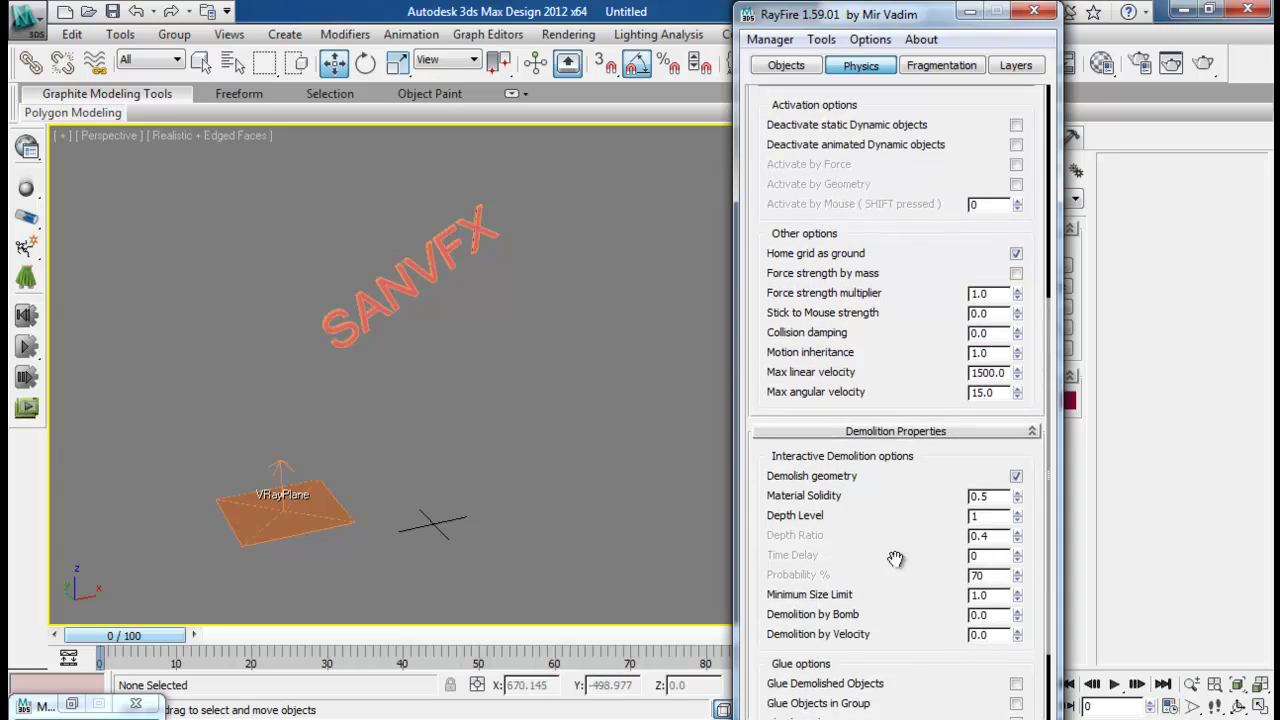
scroll(913, 410, "up", 9)
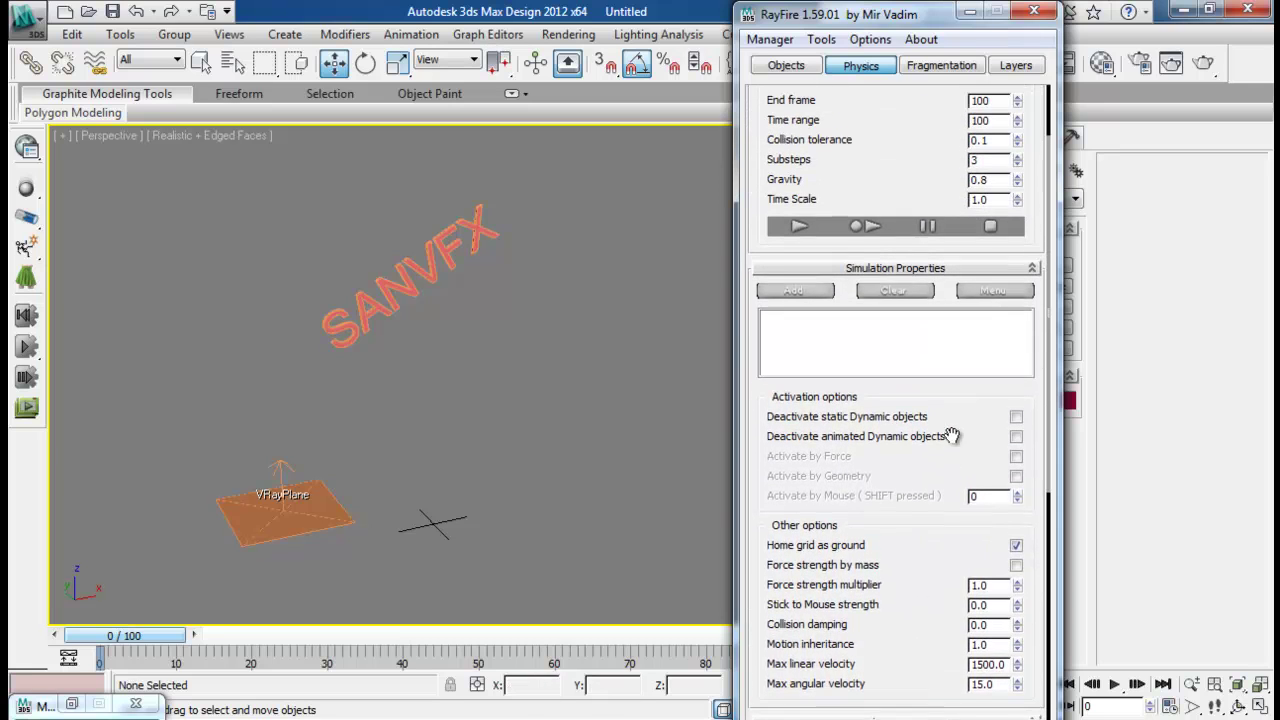
left_click(940, 147)
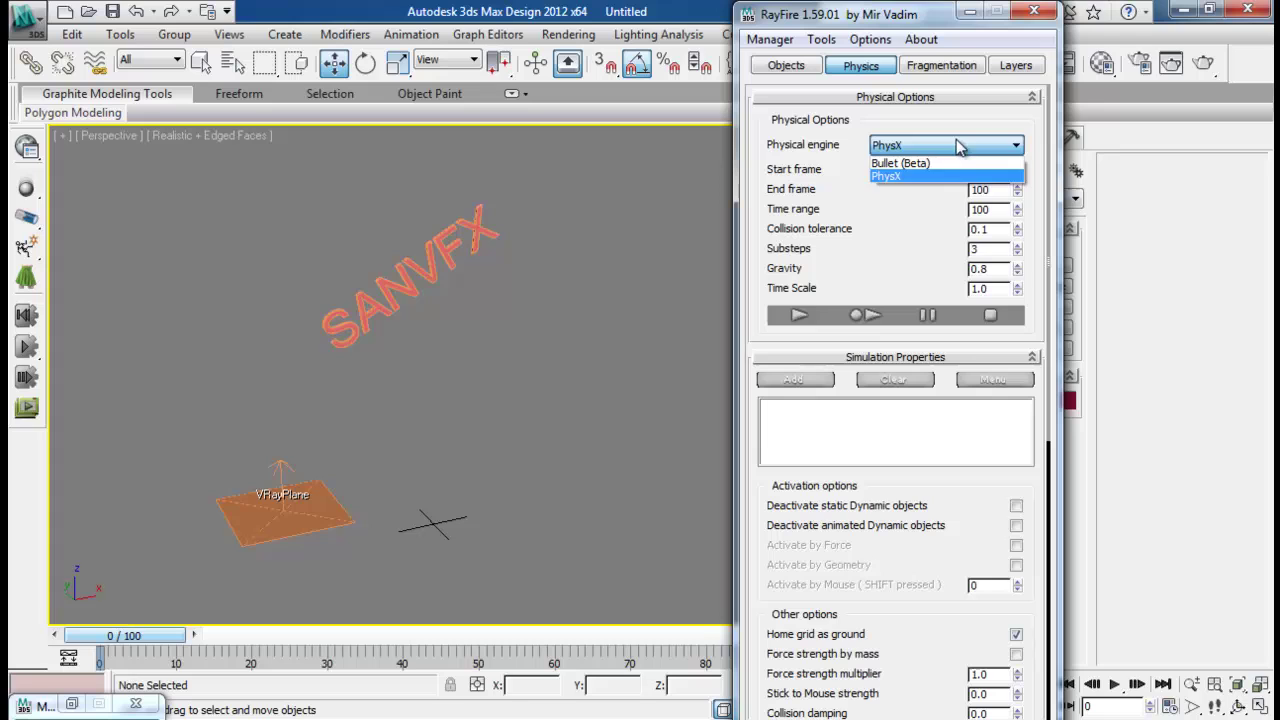
left_click(900, 175)
Fragment the SANVFX text impact object in RayFire using Voronoi - Uniform with 100 iterations
left_click(958, 66)
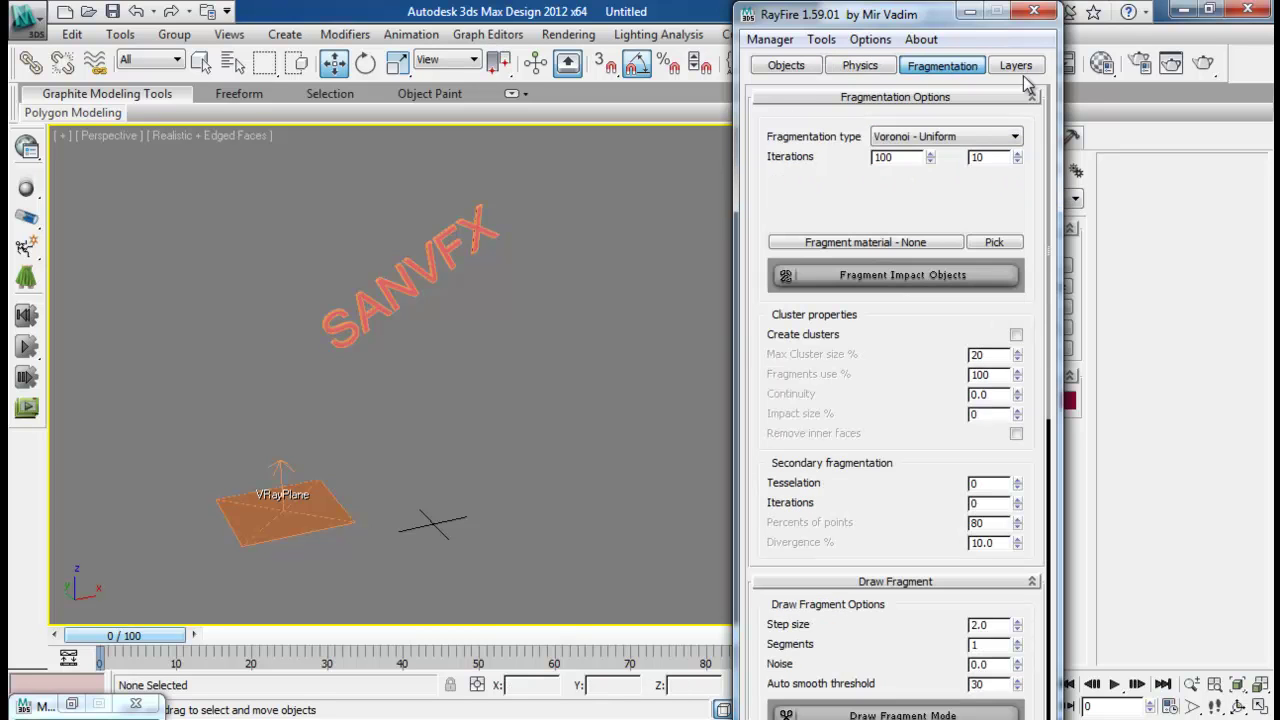
left_click(803, 70)
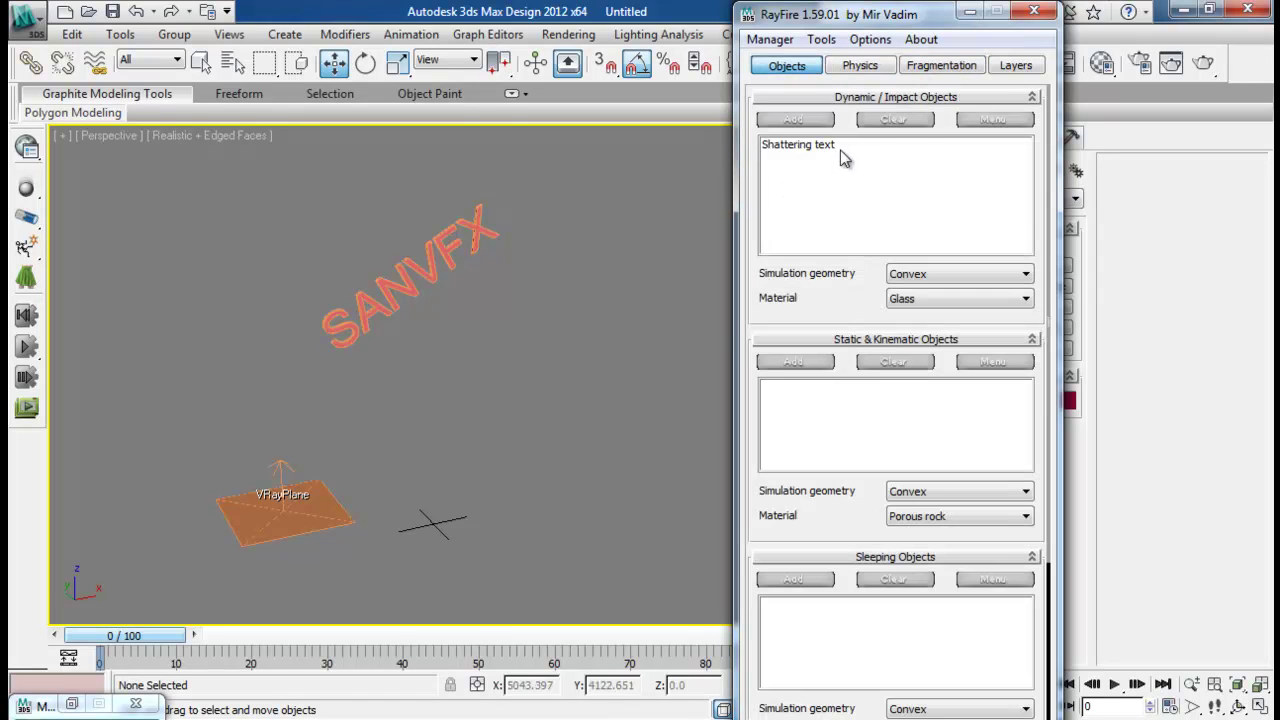
left_click(942, 66)
middle_click_drag(405, 332, 475, 384)
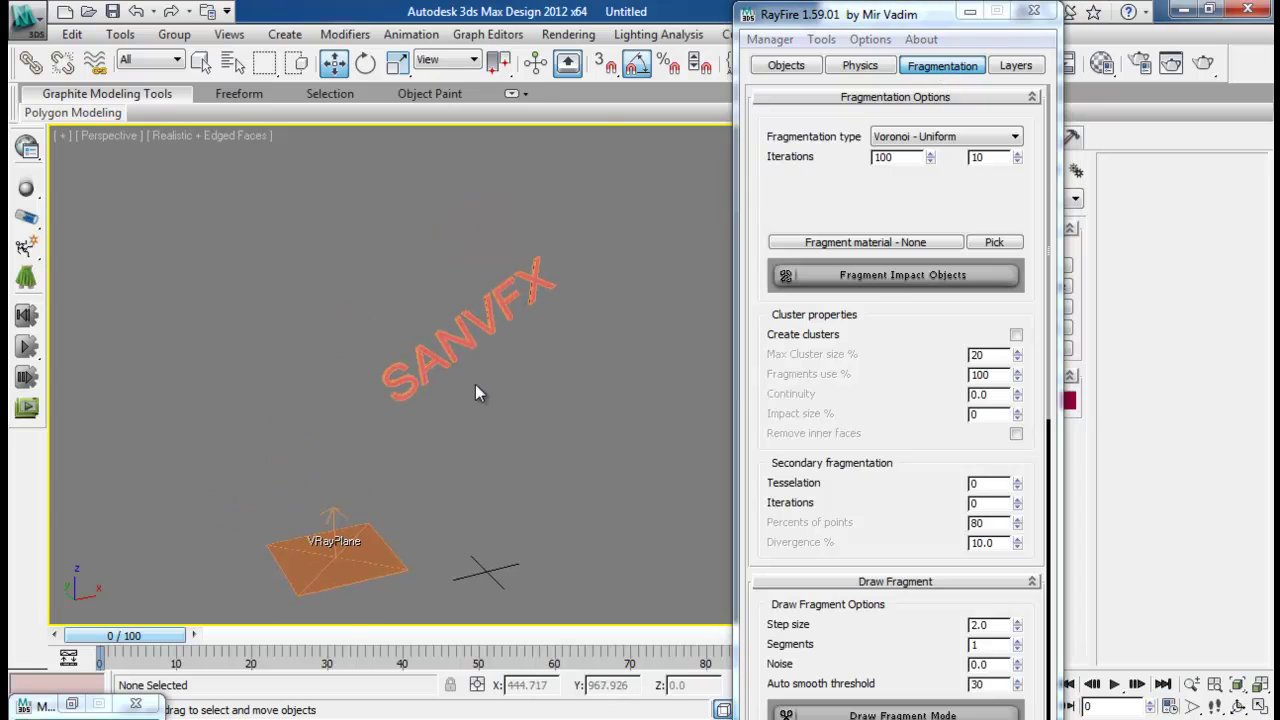
scroll(475, 384, "up", 3)
middle_click_drag(554, 291, 562, 365)
left_click(511, 310)
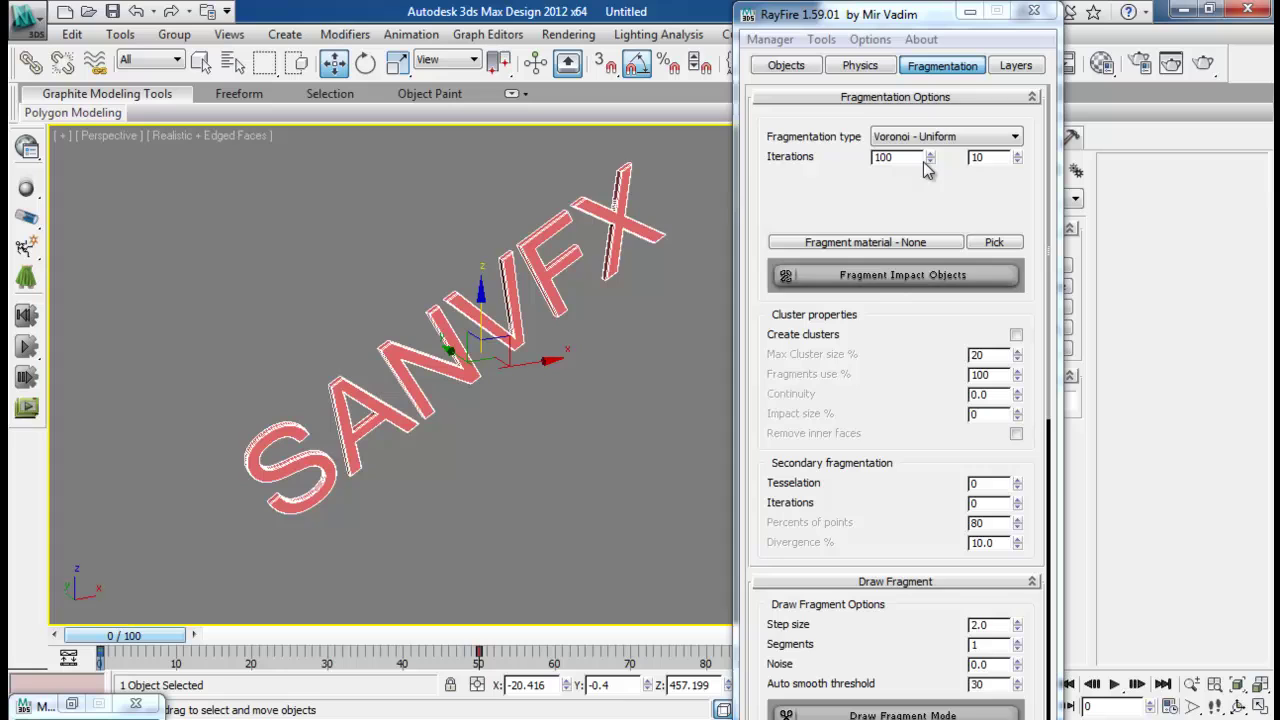
left_click(939, 278)
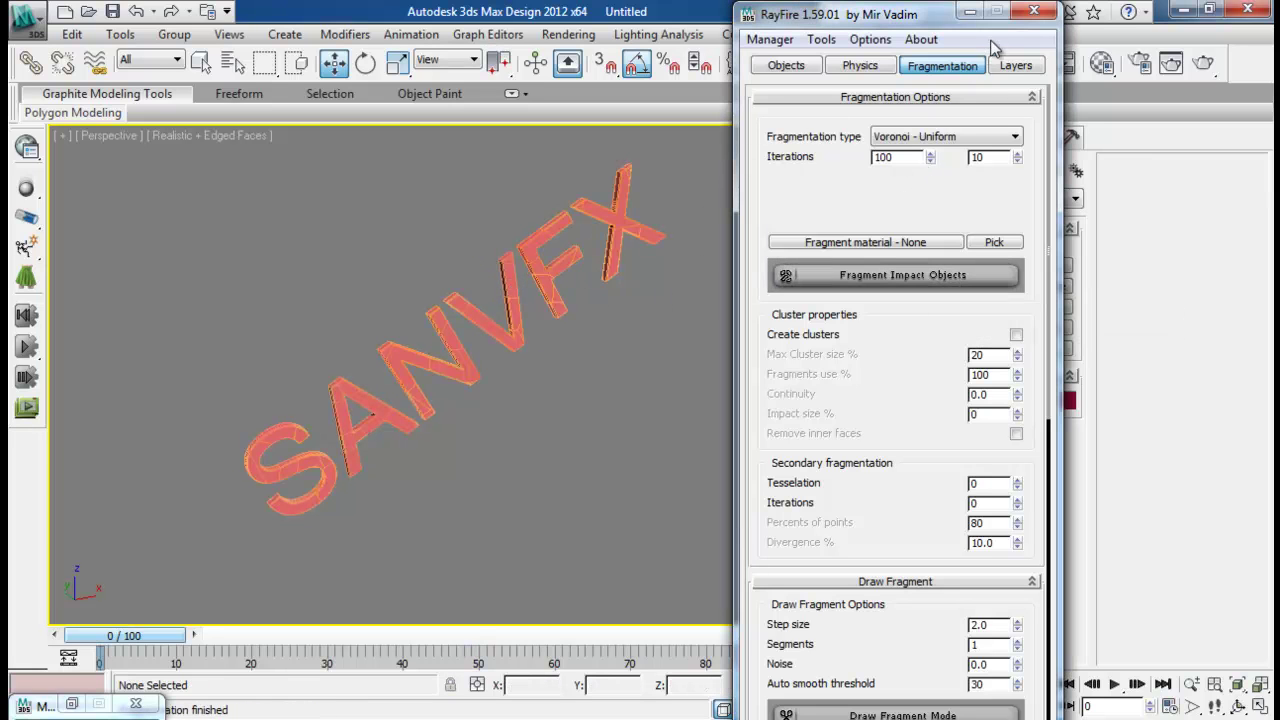
Minimize the RayFire window and select all the text fragments to check how many pieces there are
left_click(969, 11)
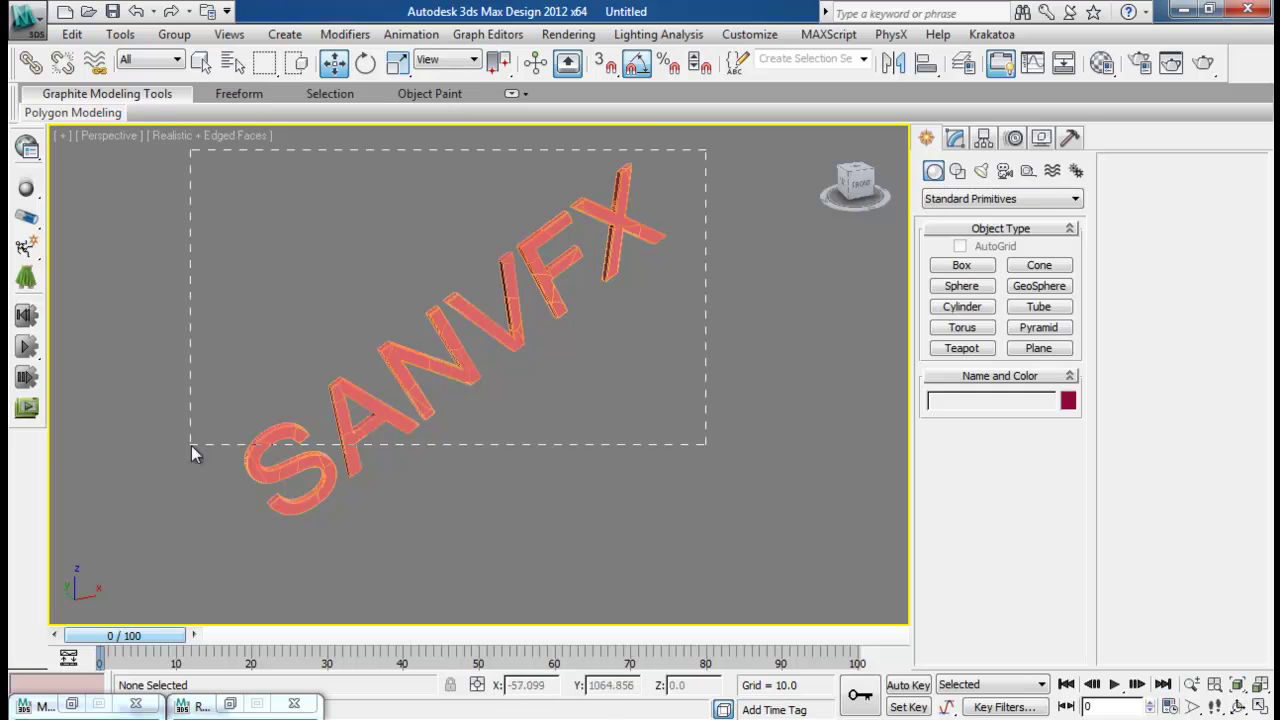
left_click_drag(191, 445, 194, 513)
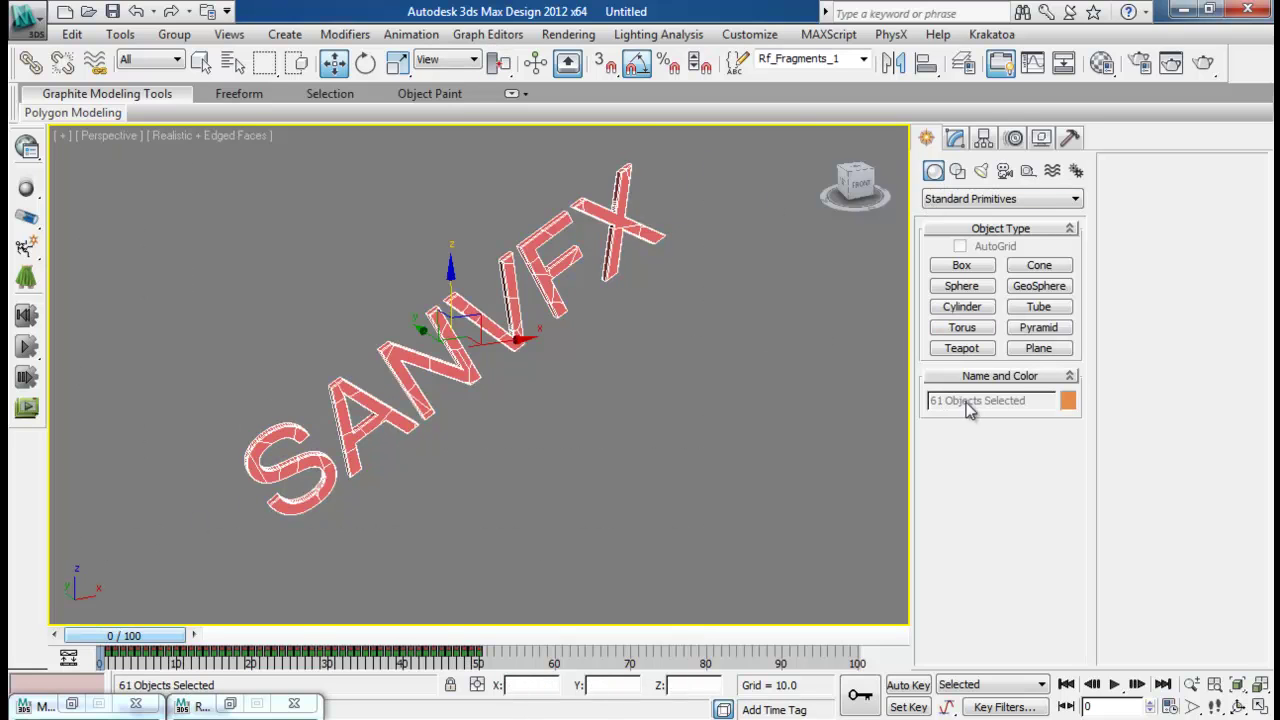
left_click(641, 287)
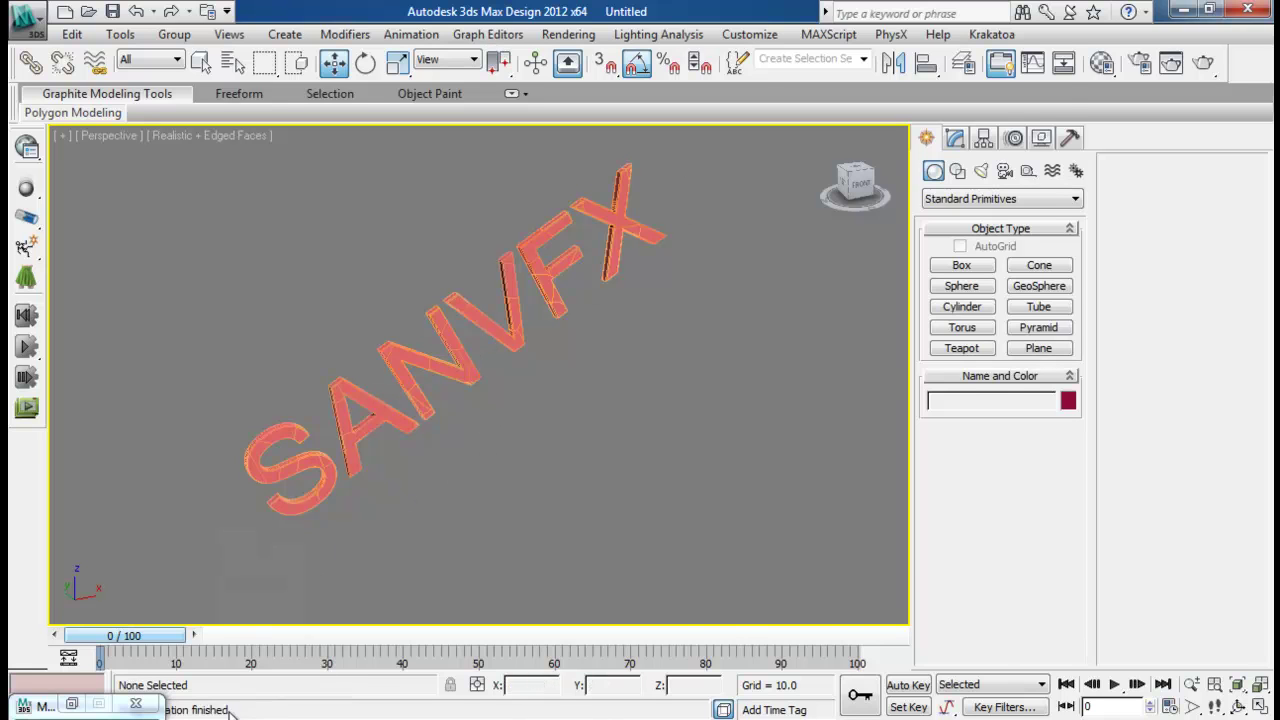
Restore the RayFire window and review its fragmentation and physics settings with the text and ground plane in view
left_click(192, 705)
scroll(828, 216, "down", 5)
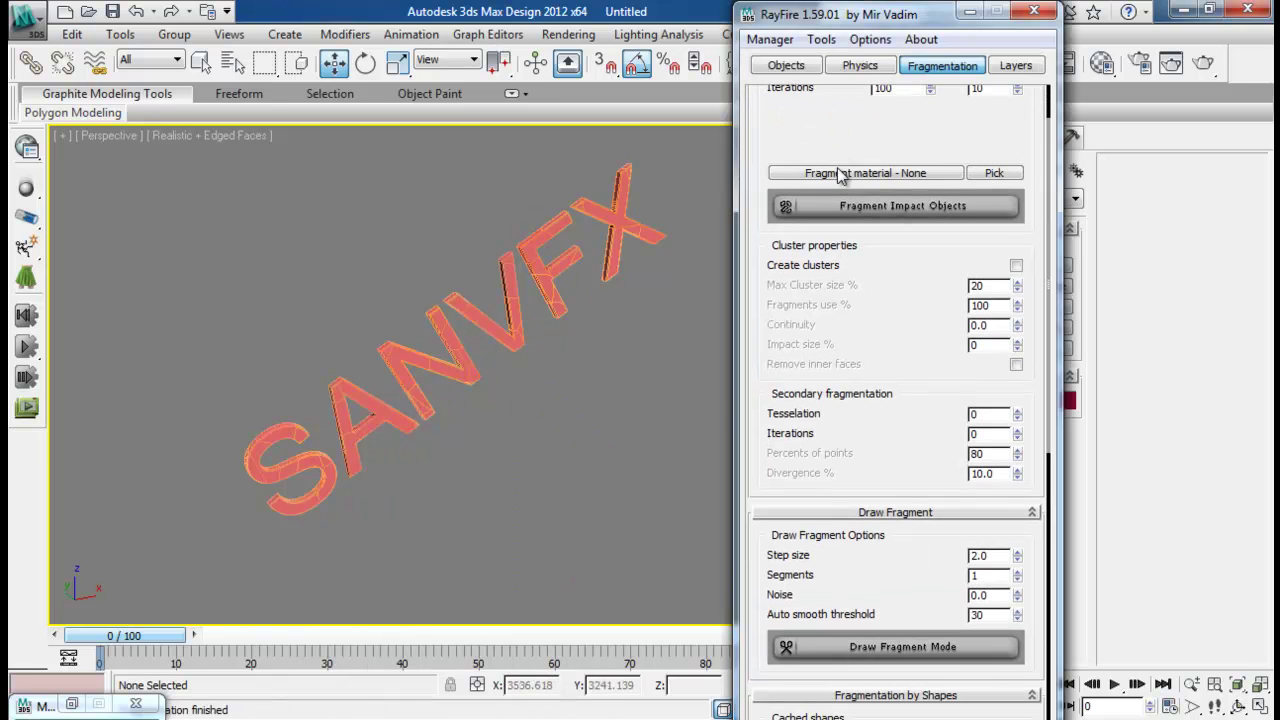
scroll(895, 410, "up", 5)
left_click(860, 66)
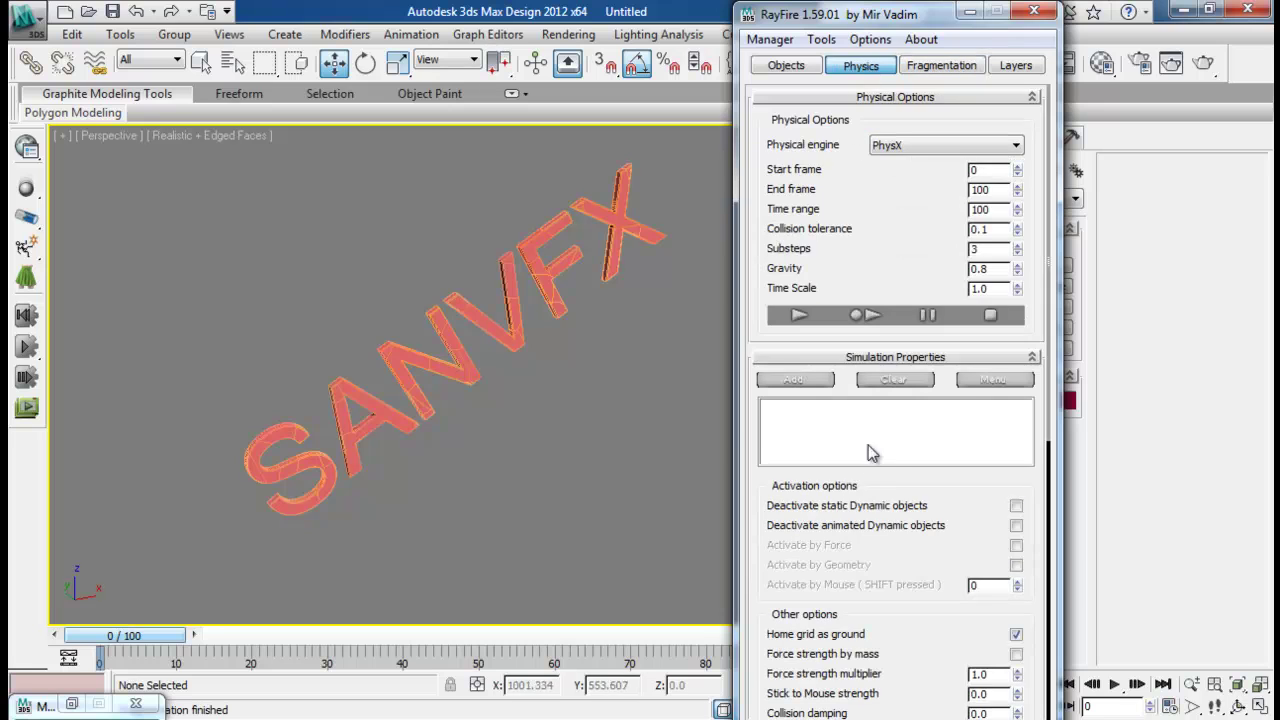
scroll(915, 500, "down", 2)
scroll(925, 460, "up", 2)
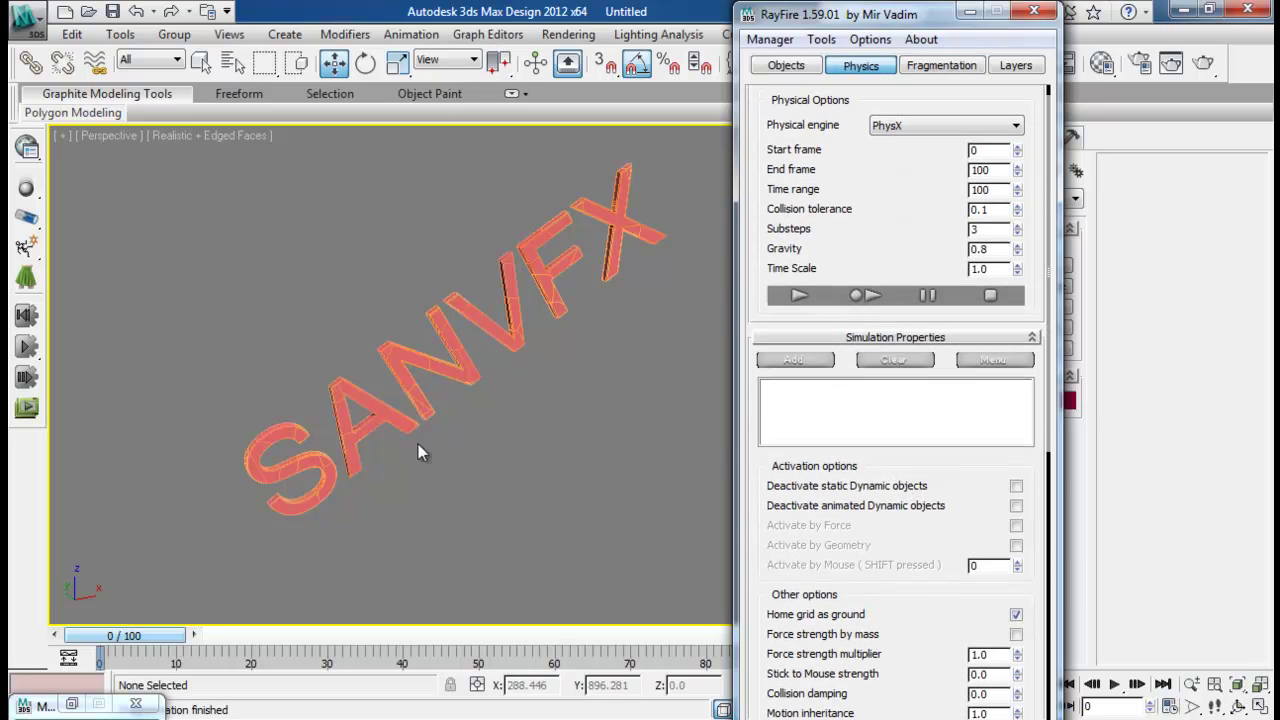
middle_click_drag(418, 444, 448, 268)
scroll(437, 299, "down", 4)
middle_click_drag(468, 358, 426, 349)
left_click_drag(892, 518, 896, 523)
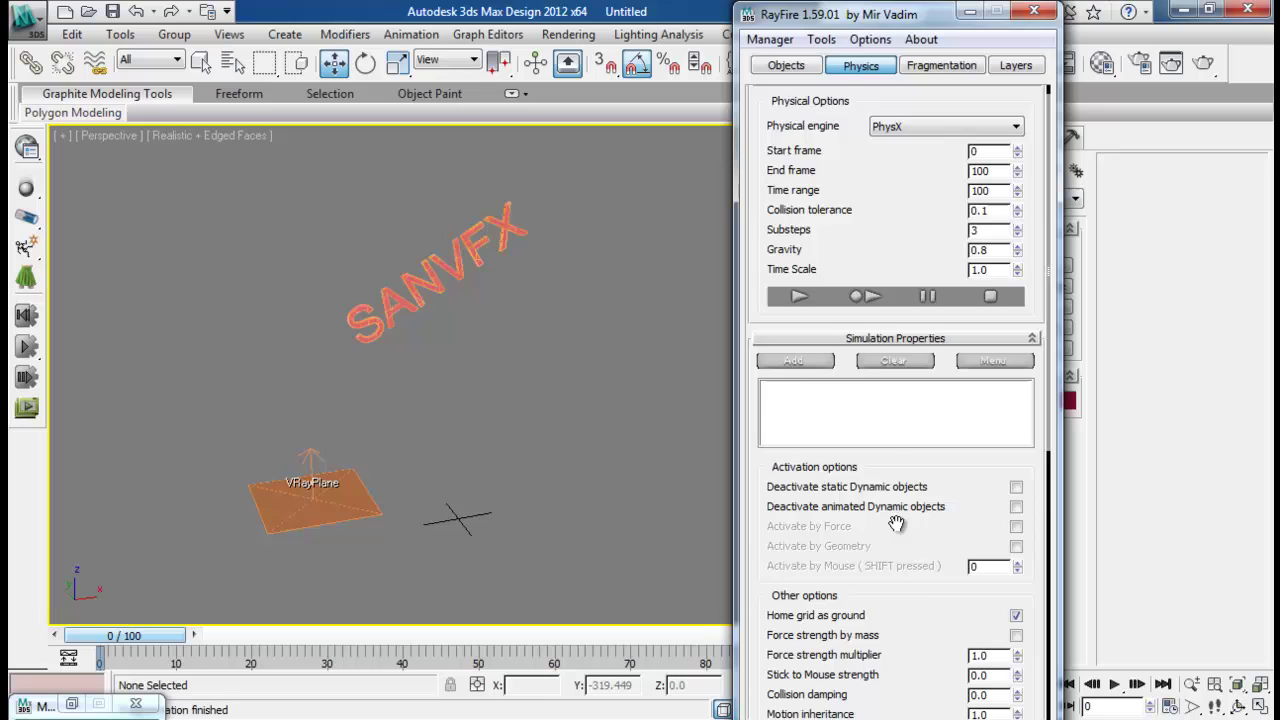
scroll(896, 523, "down", 5)
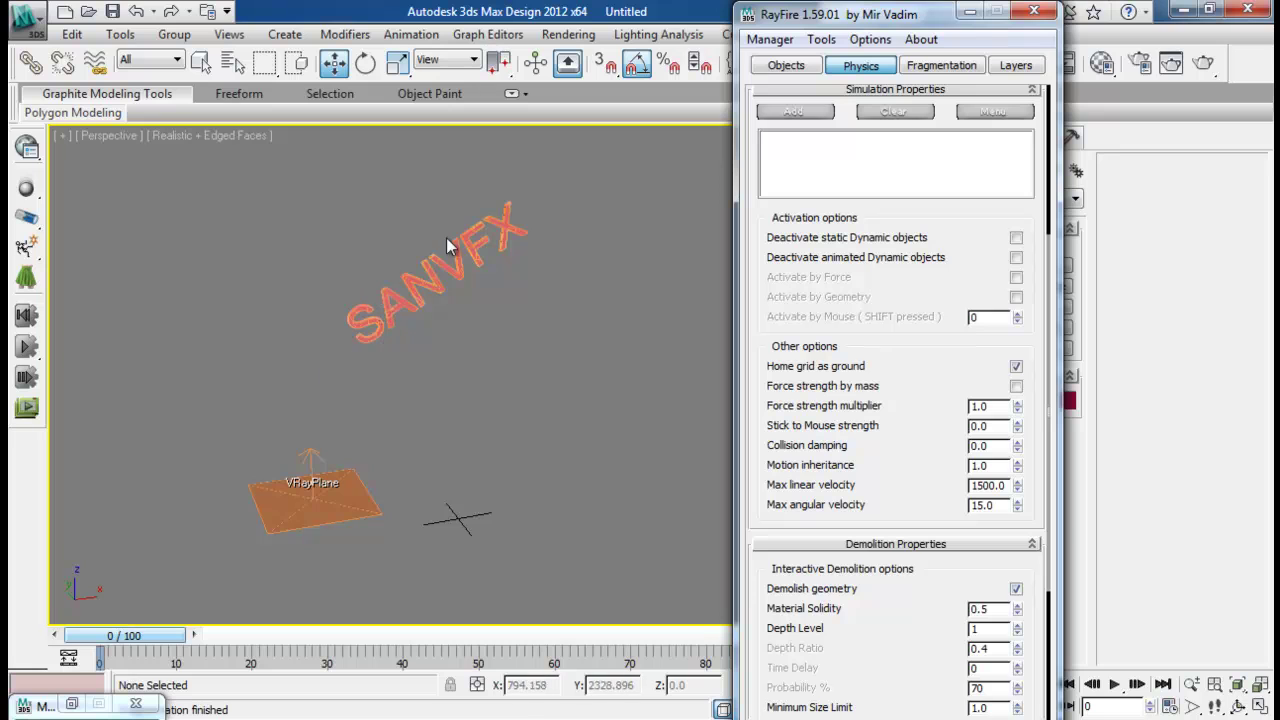
scroll(878, 300, "up", 5)
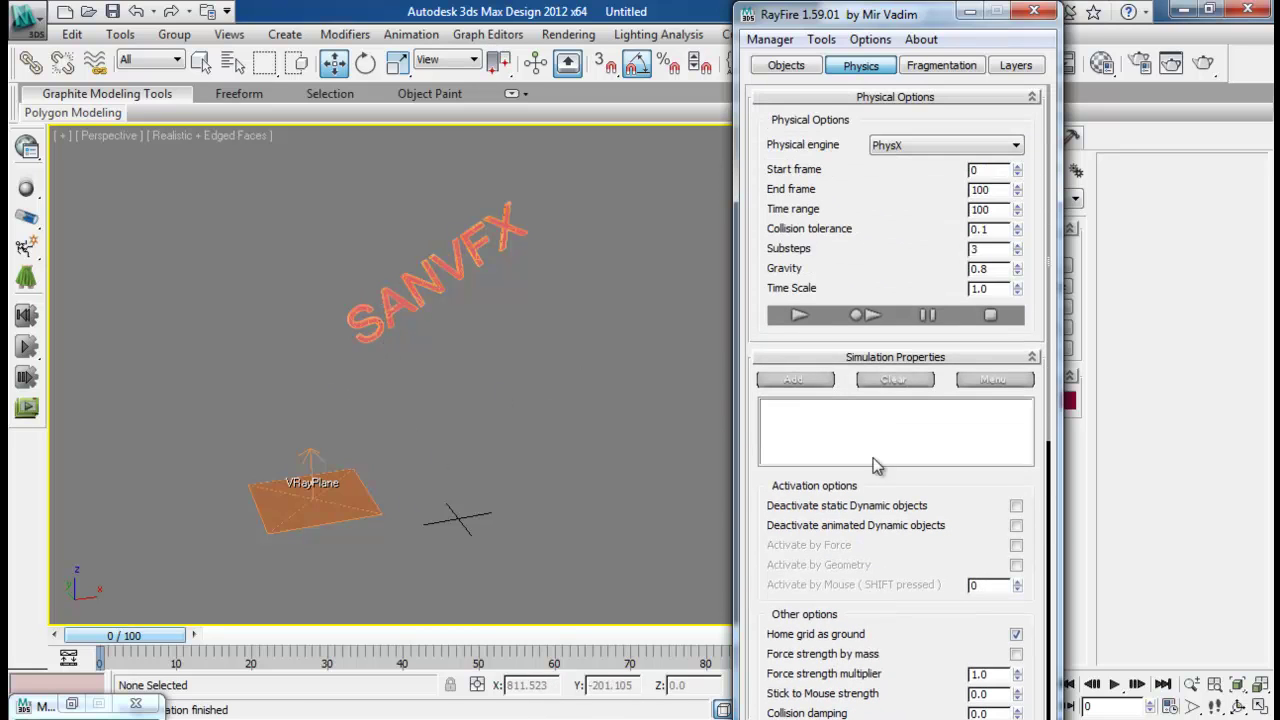
Bake the RayFire PhysX simulation of the falling text over frames 0 to 100 and minimize the RayFire window
middle_click_drag(503, 347, 638, 329)
scroll(531, 357, "up", 3)
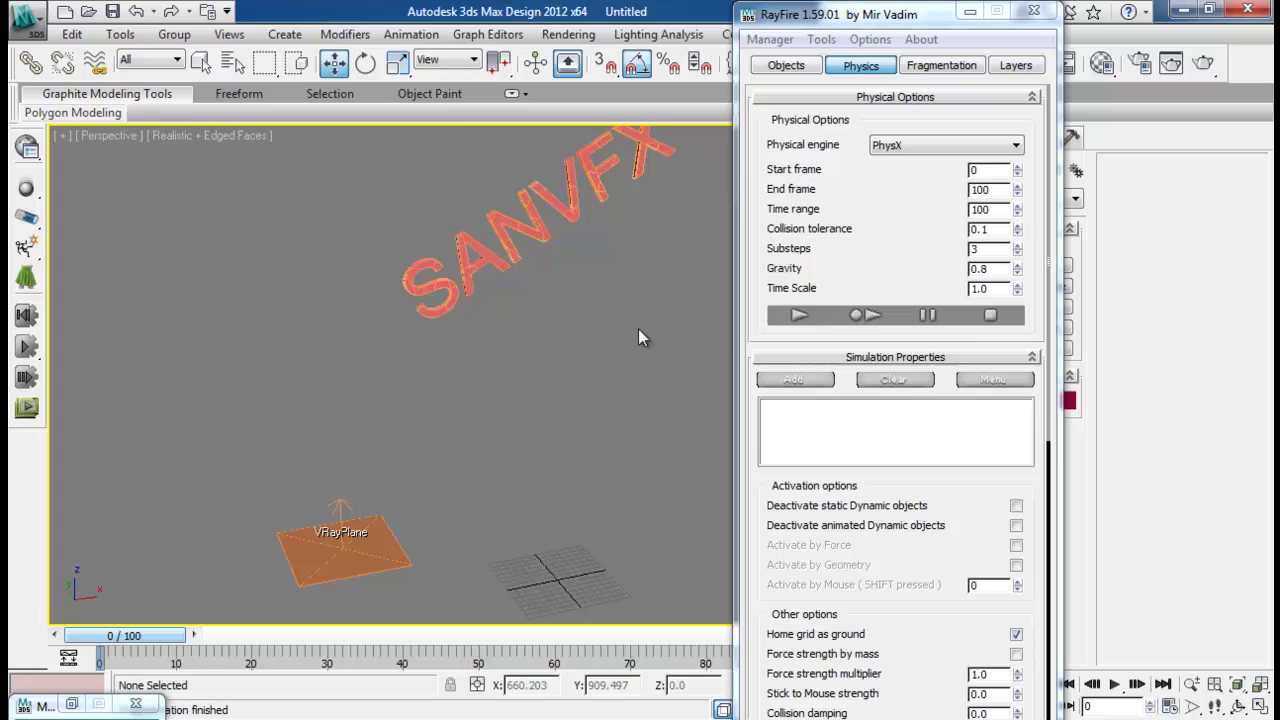
left_click(868, 316)
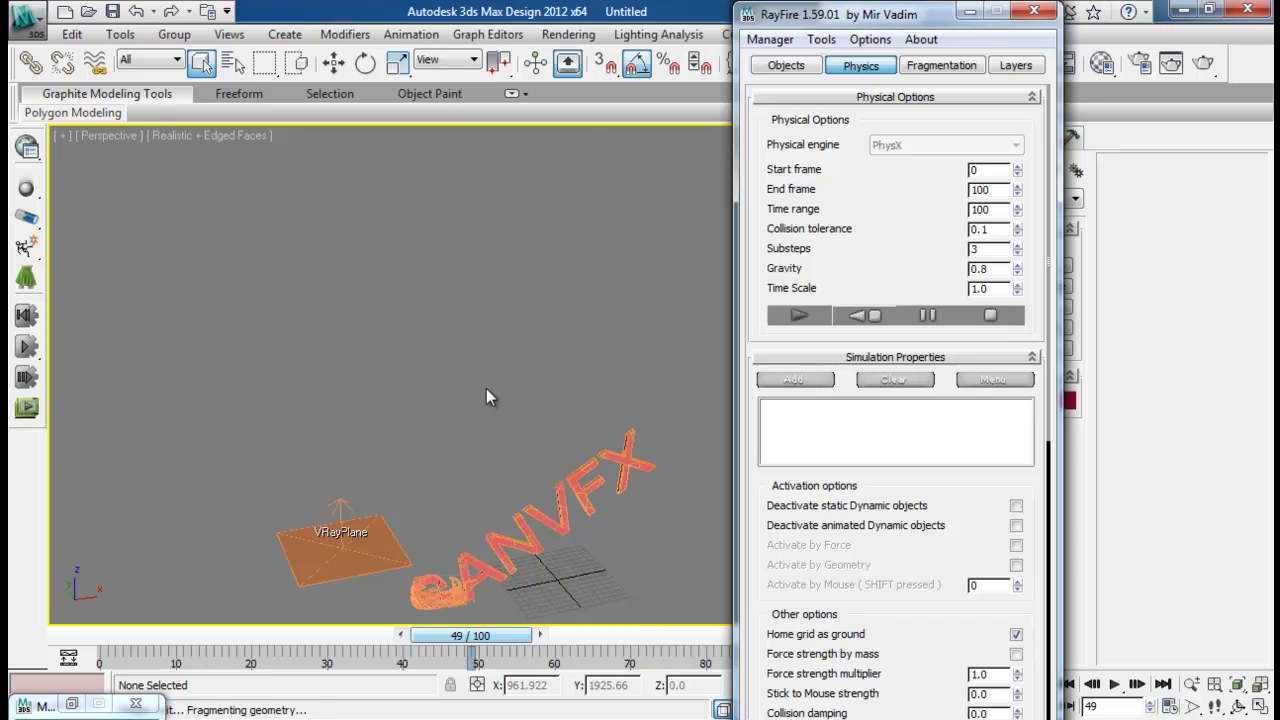
left_click(969, 12)
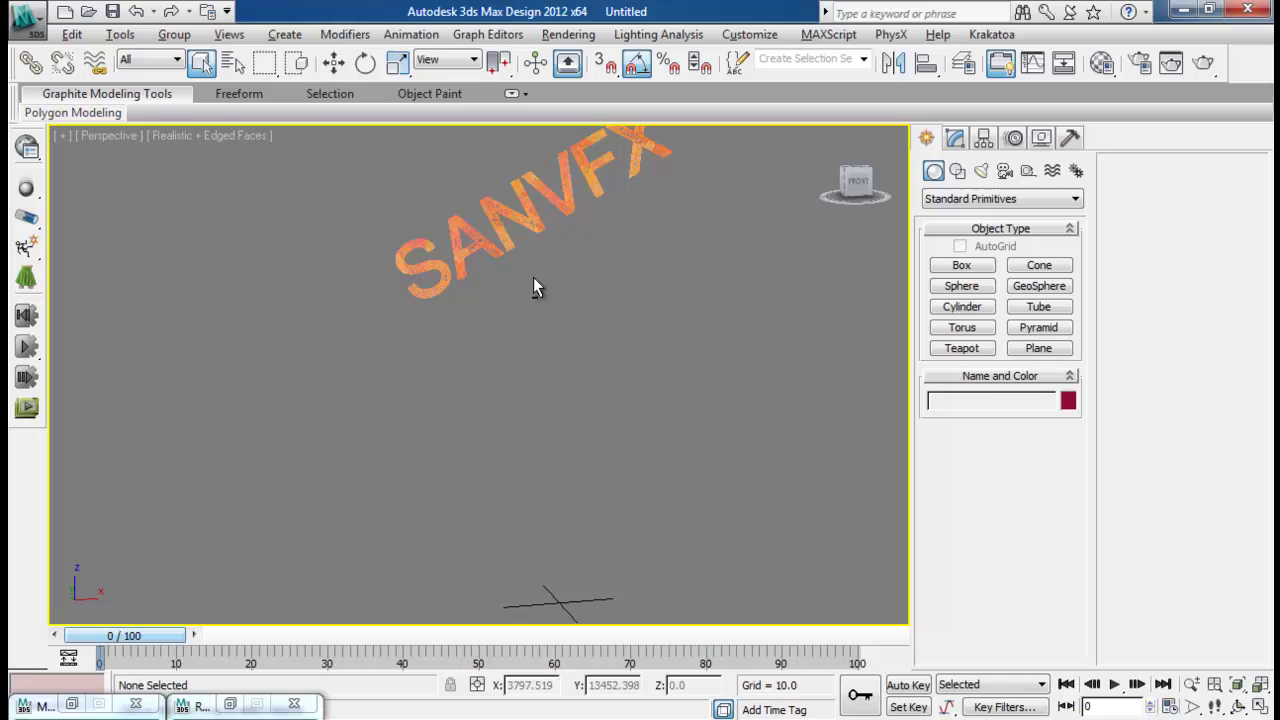
Scrub the timeline to frame 65 and inspect the shattered text from the front
middle_click_drag(533, 280, 540, 364, "alt")
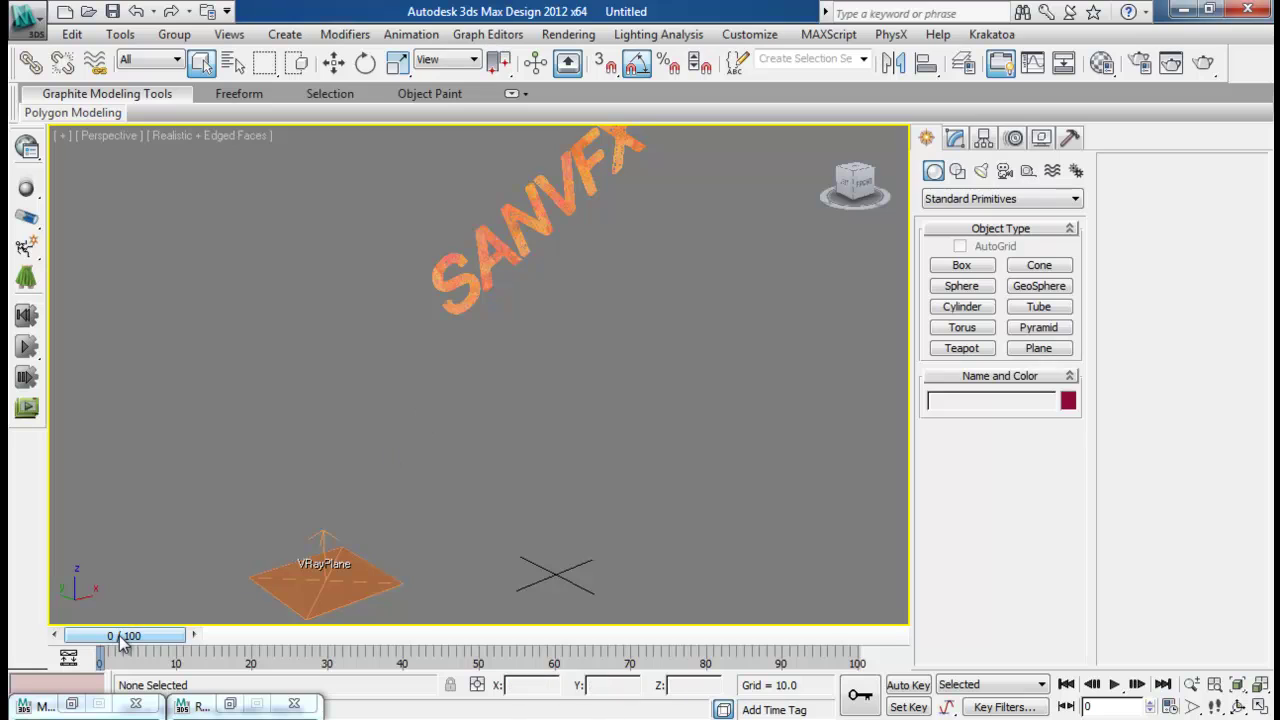
left_click_drag(133, 641, 581, 640)
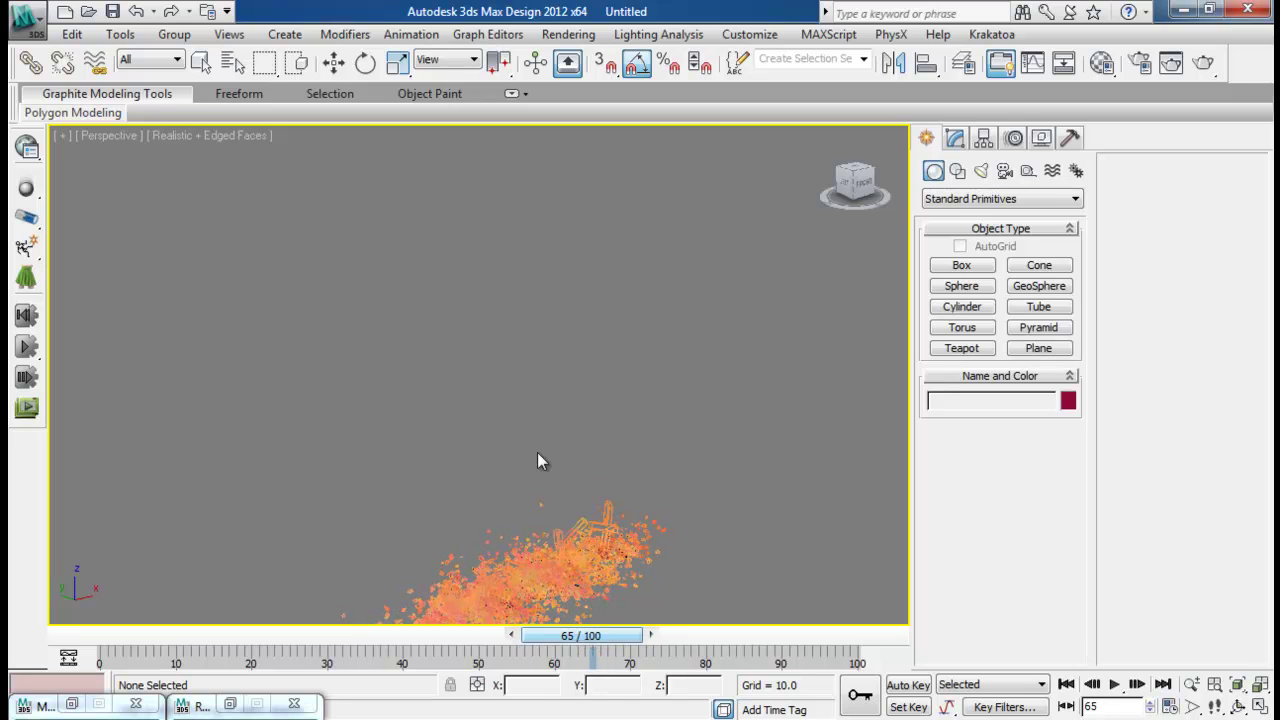
middle_click_drag(494, 463, 602, 404)
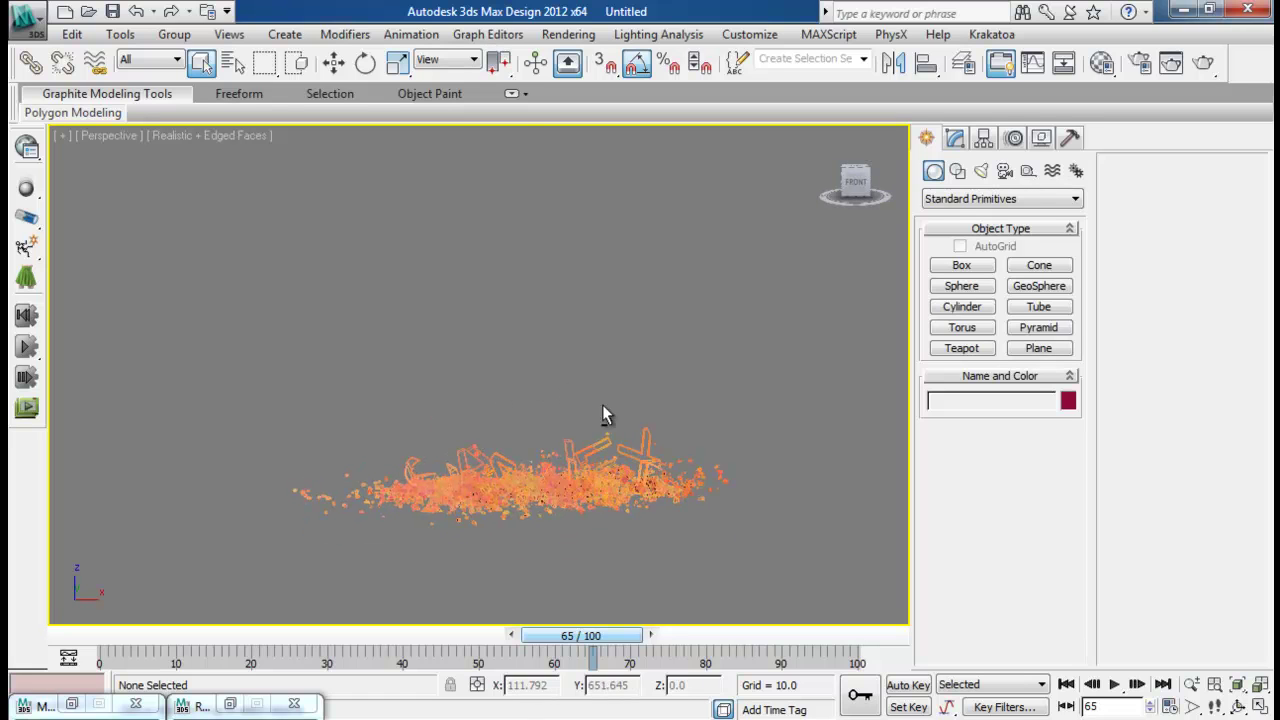
Turn on V-Ray indirect illumination (GI) in the render setup
left_click(1140, 62)
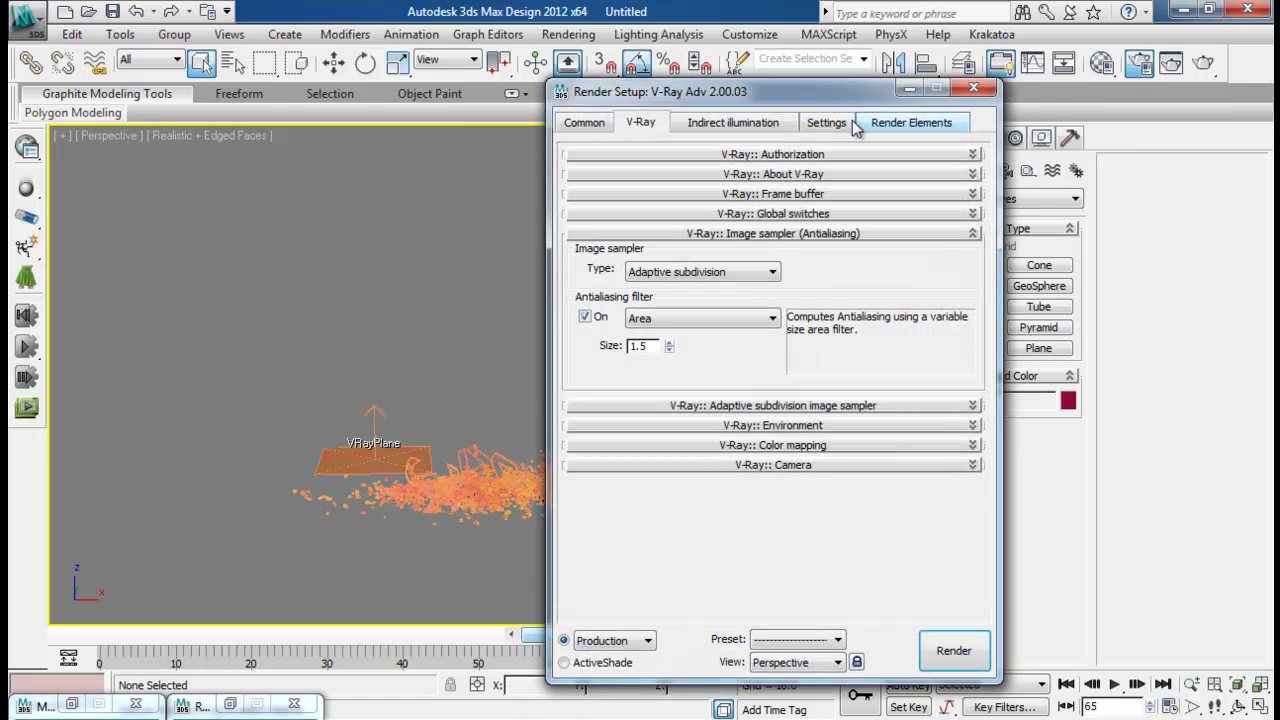
left_click_drag(772, 85, 867, 74)
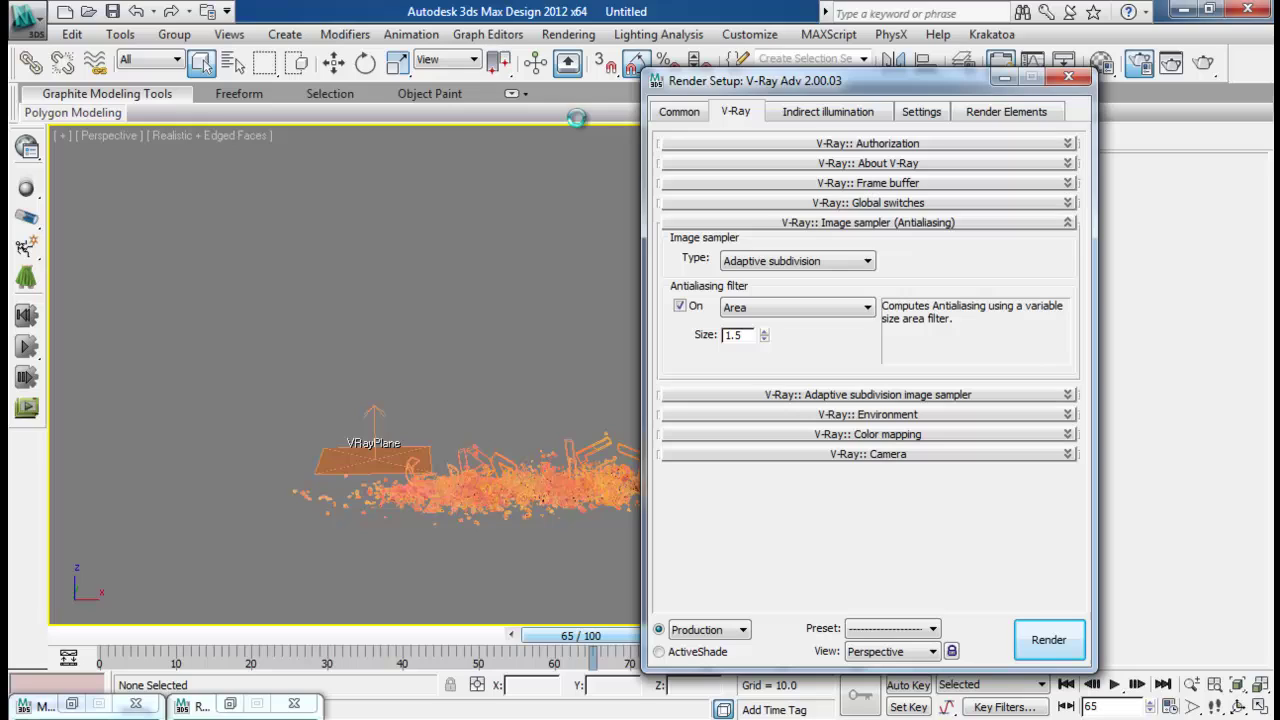
left_click(846, 116)
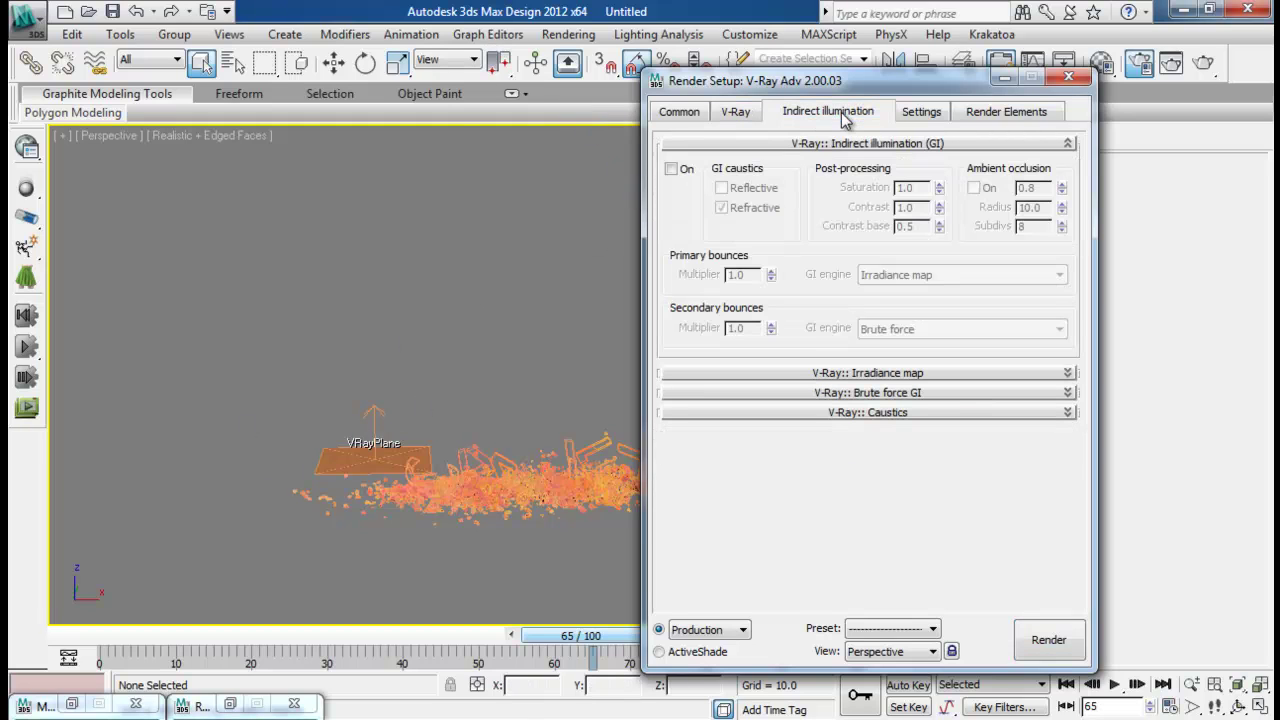
left_click(671, 170)
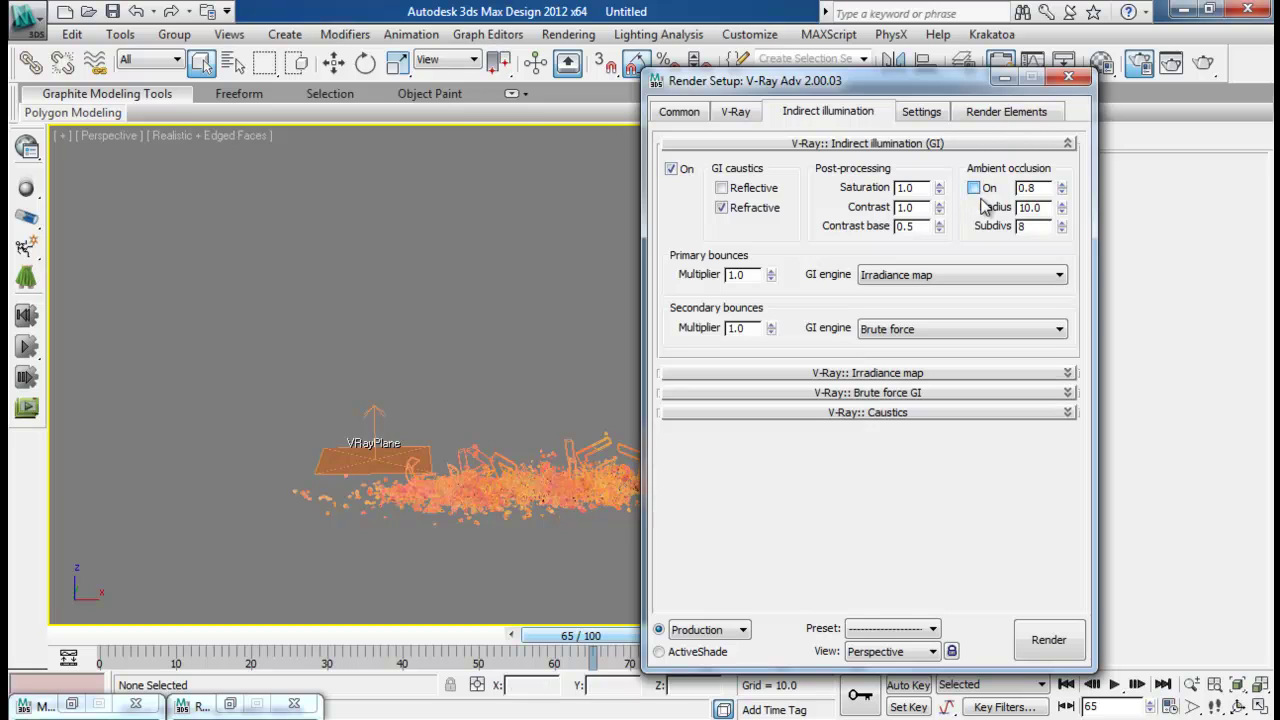
Turn on the GI Environment (skylight) override in the V-Ray environment settings
left_click(754, 114)
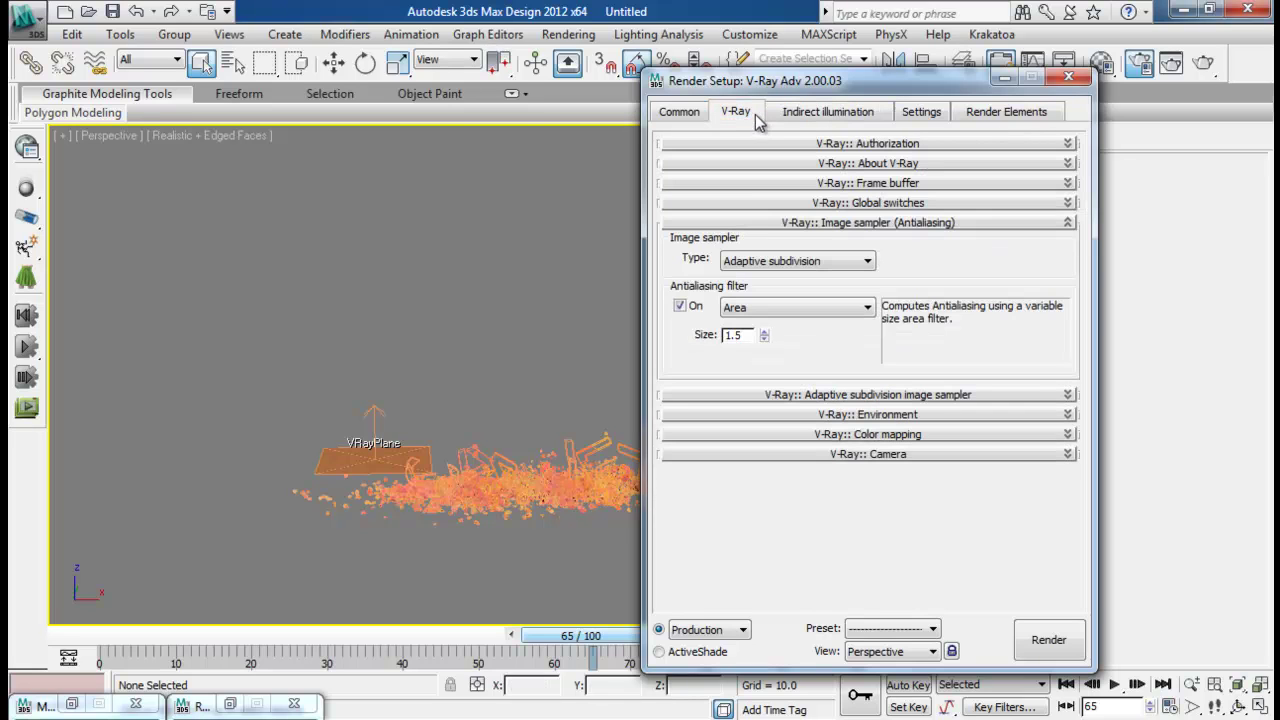
left_click(905, 222)
left_click(922, 262)
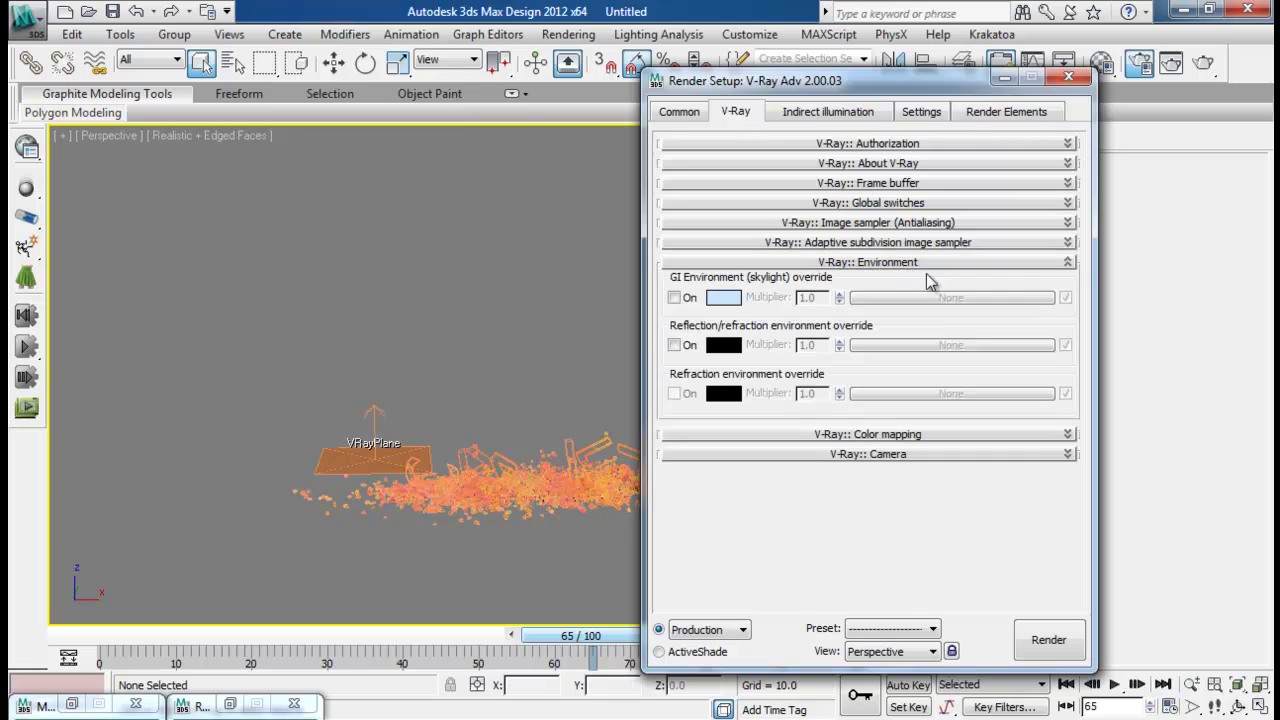
left_click(675, 297)
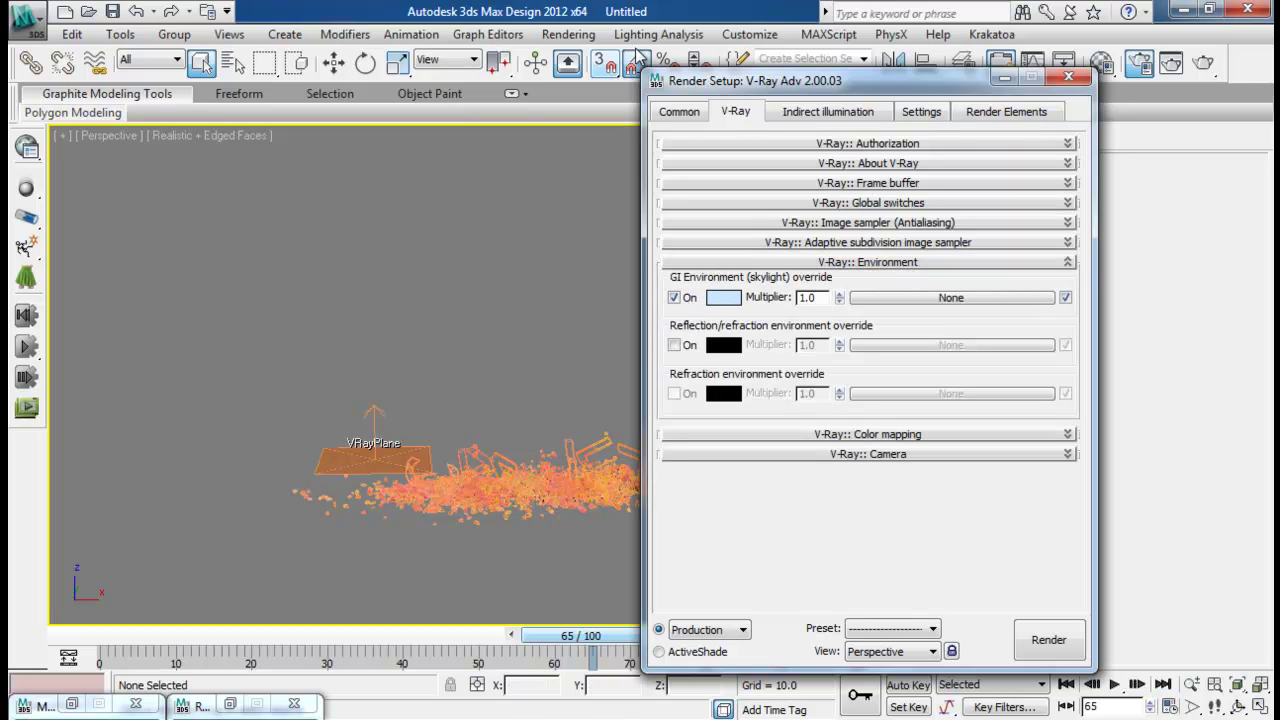
Set the environment background color to the light blue sampled from the V-Ray GI skylight override swatch
left_click(575, 36)
left_click(605, 166)
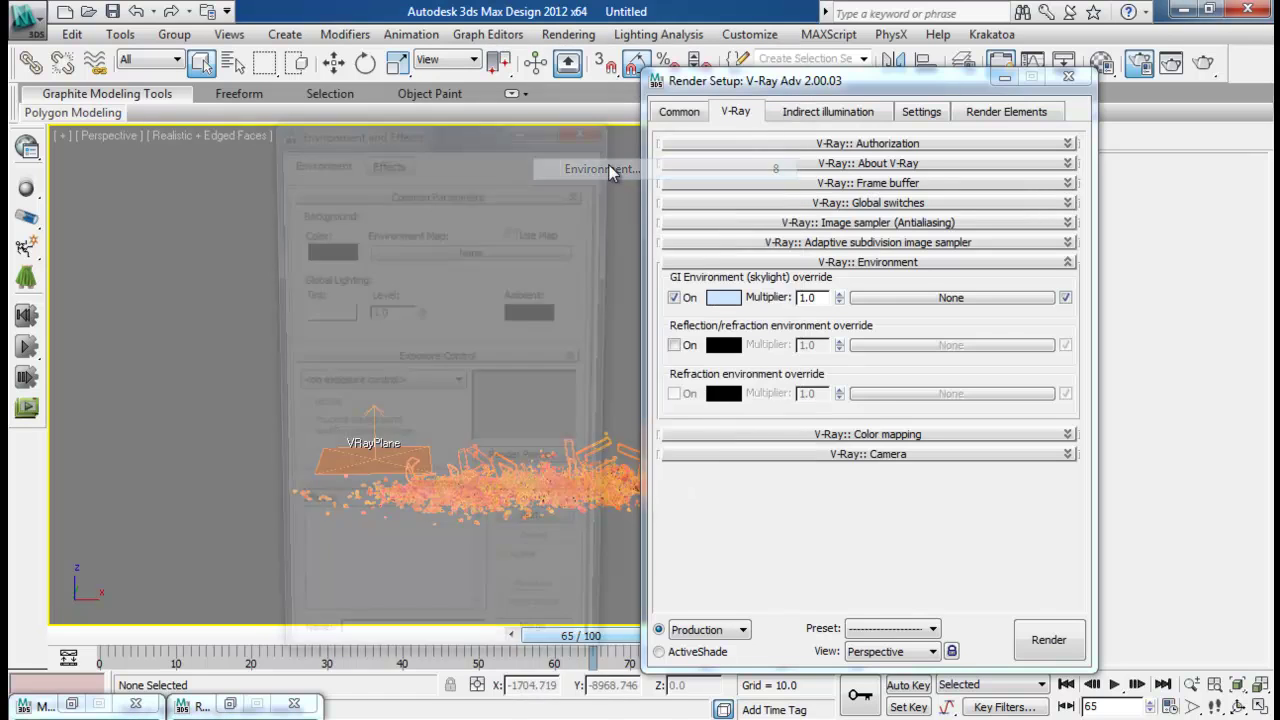
left_click(328, 250)
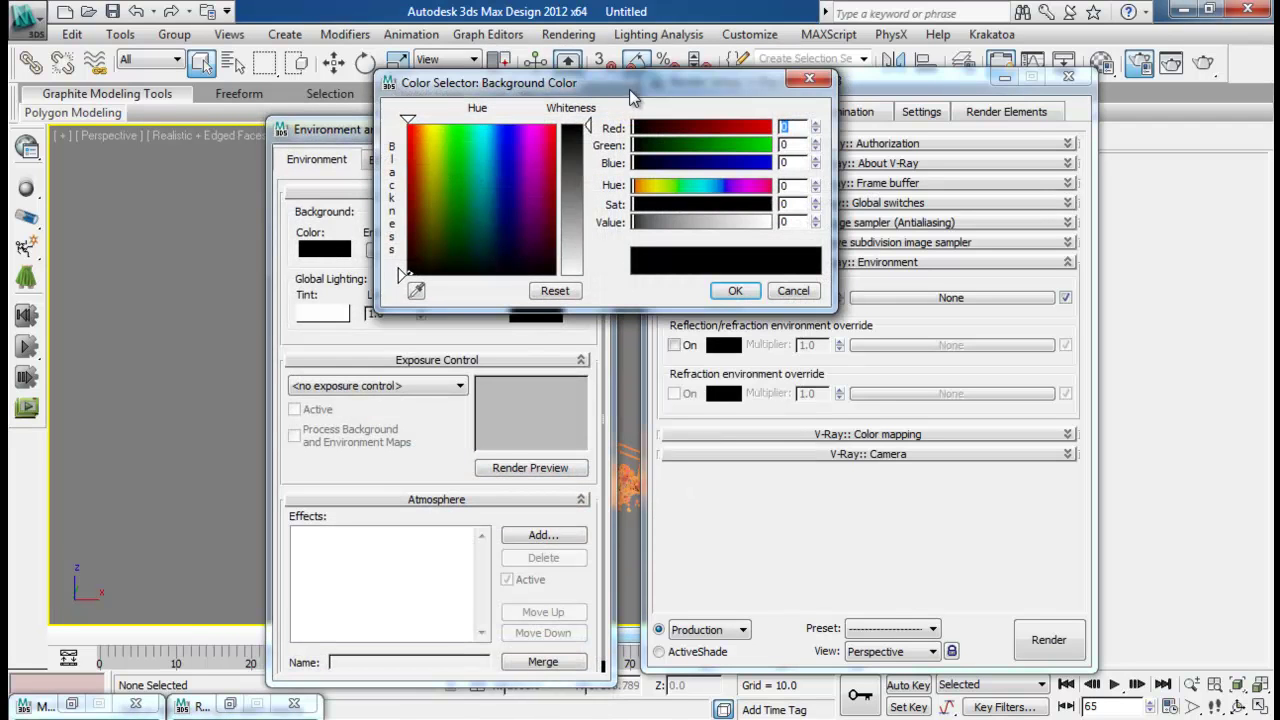
left_click_drag(629, 89, 460, 88)
left_click(236, 288)
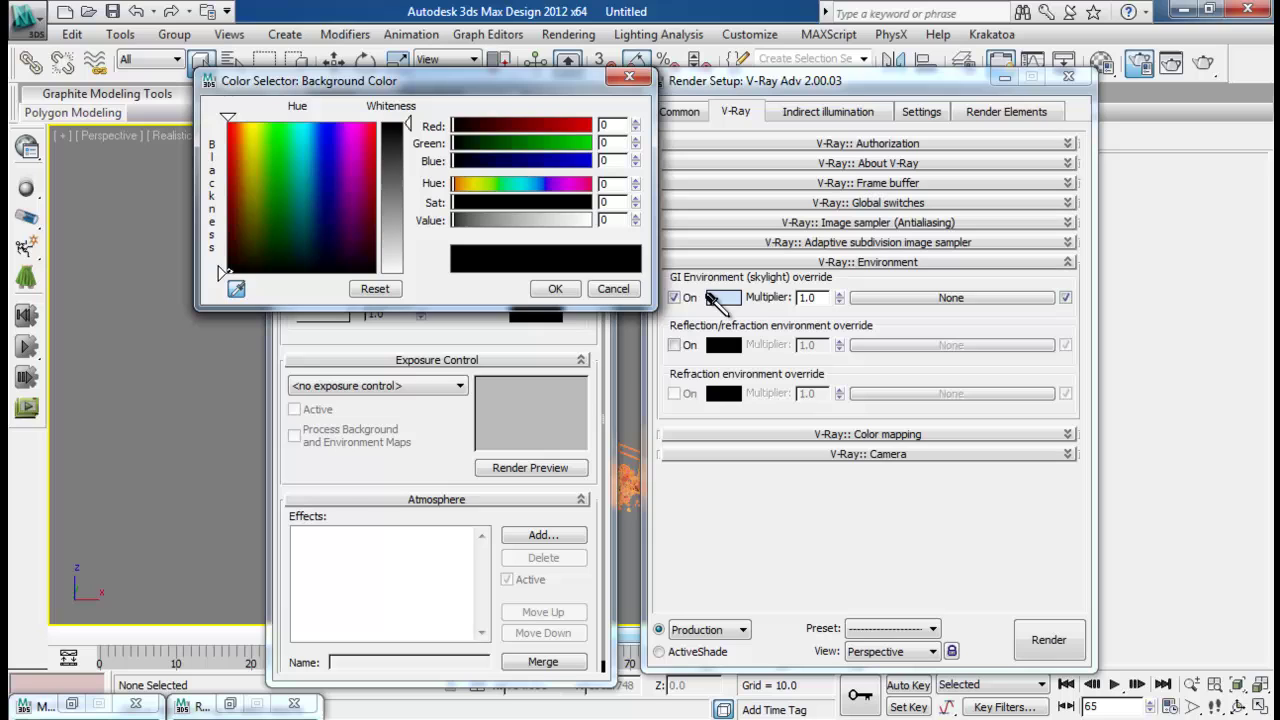
left_click(714, 295)
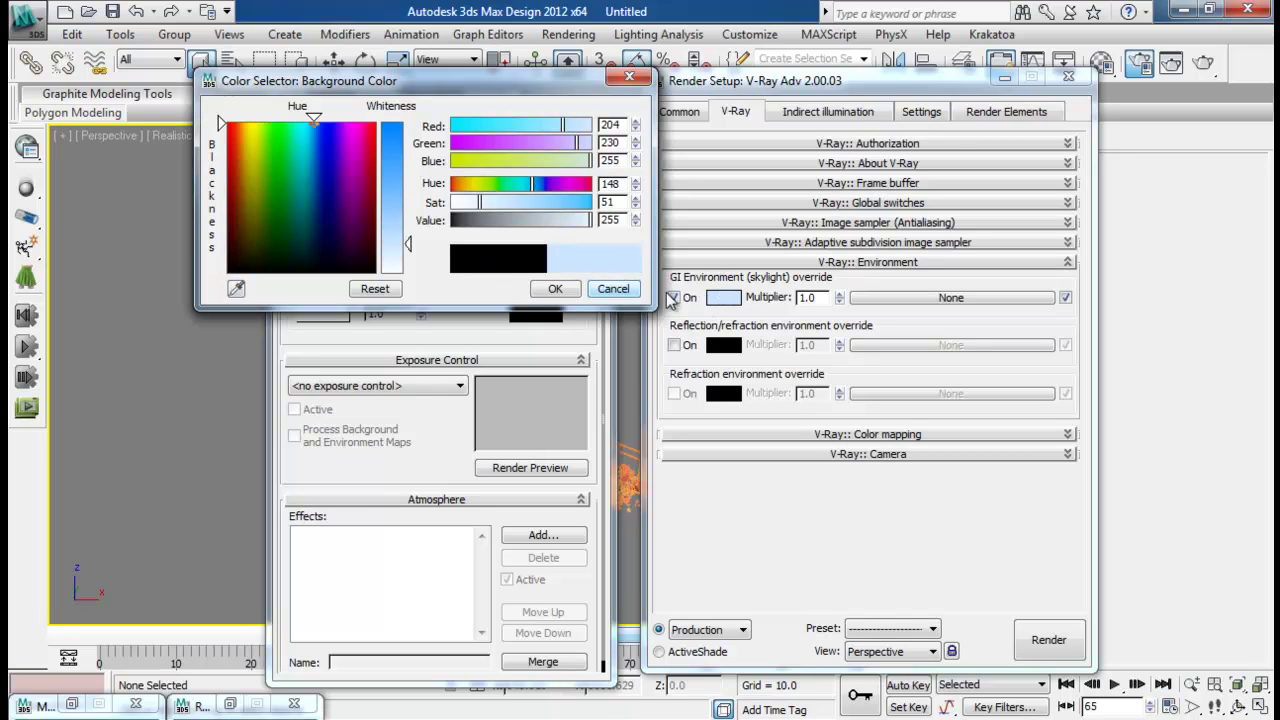
left_click(553, 289)
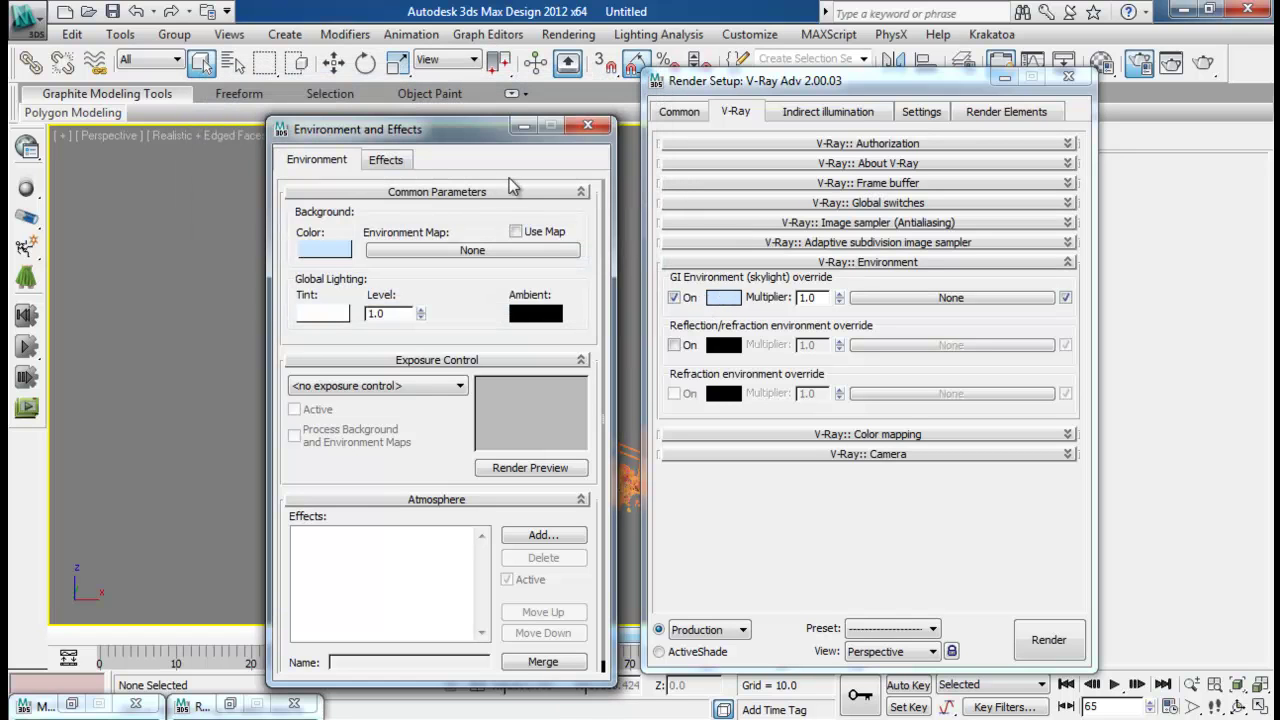
left_click(611, 125)
Render frame 65 of the perspective view with V-Ray, close the rendered frame, and minimize the render setup
left_click_drag(925, 86, 819, 47)
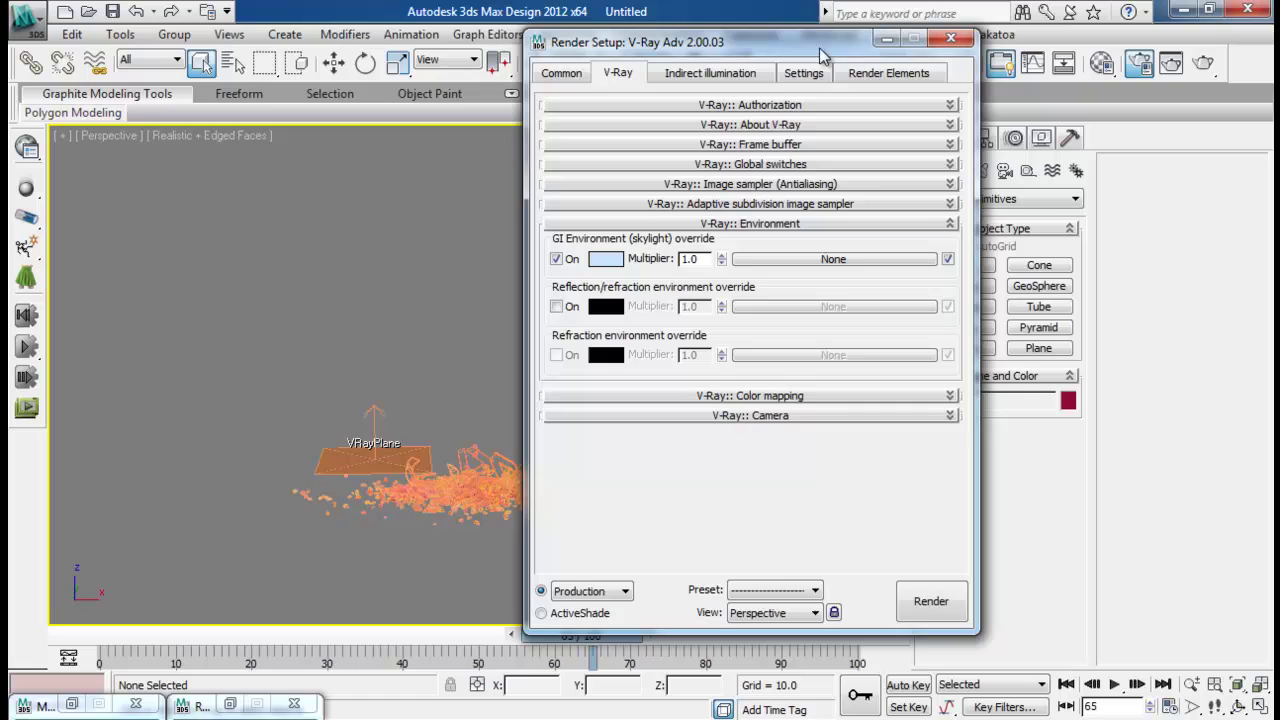
left_click(925, 601)
left_click_drag(347, 181, 197, 165)
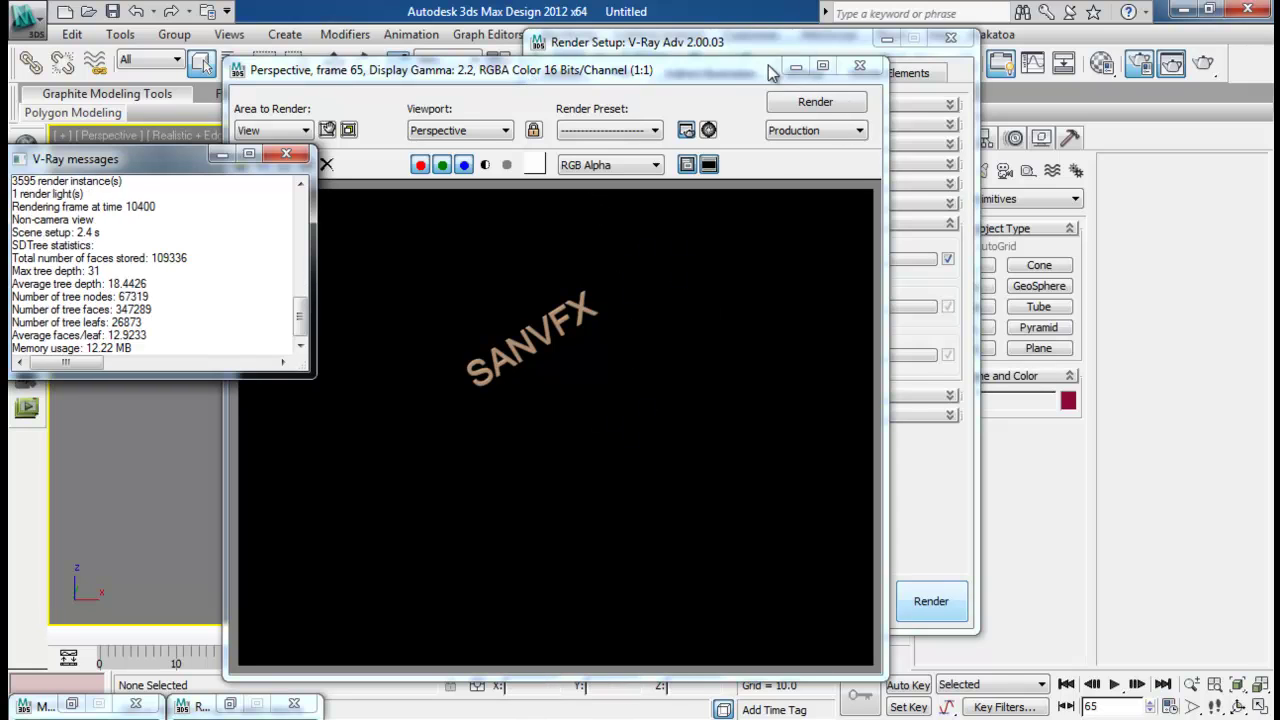
mouse_move(768, 68)
left_mouse_down()
mouse_move(598, 71)
mouse_move(518, 48)
mouse_move(783, 51)
left_mouse_up()
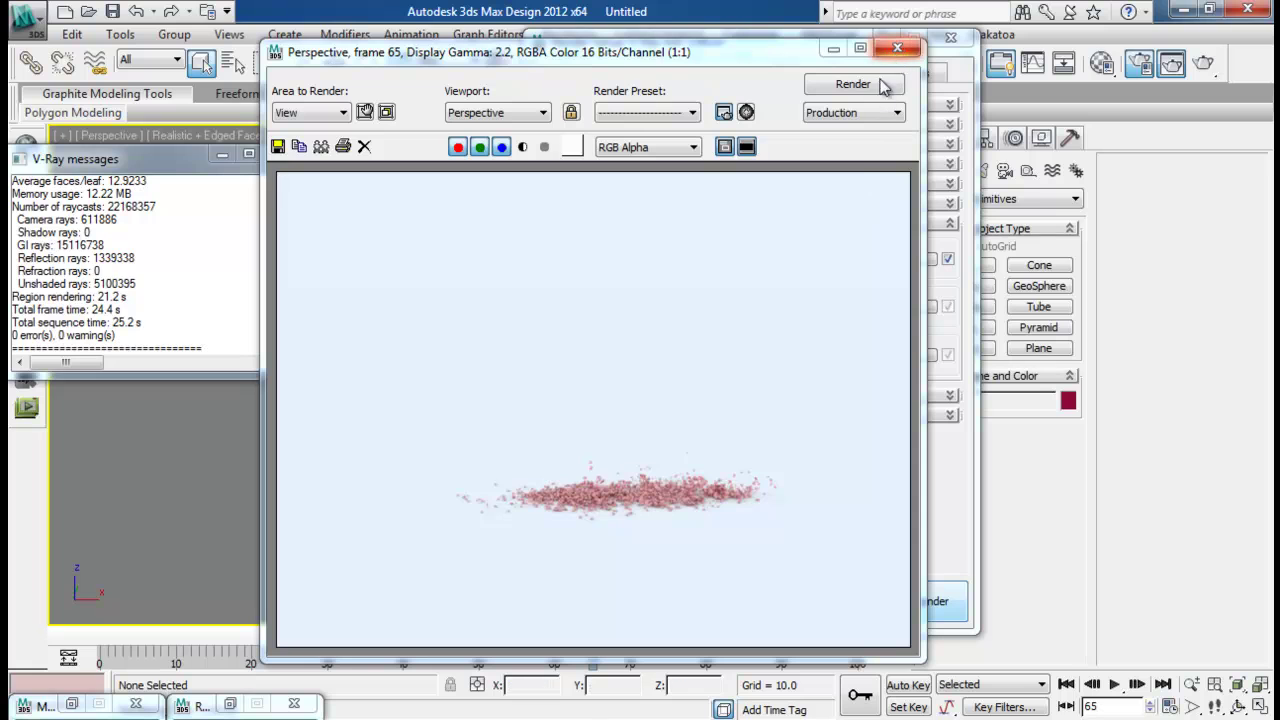
left_click(892, 48)
left_click(886, 40)
Frame the shattered text closer in the perspective view and render frame 65 again
middle_click_drag(571, 420, 588, 368)
scroll(588, 368, "up", 3)
middle_click_drag(782, 386, 634, 380)
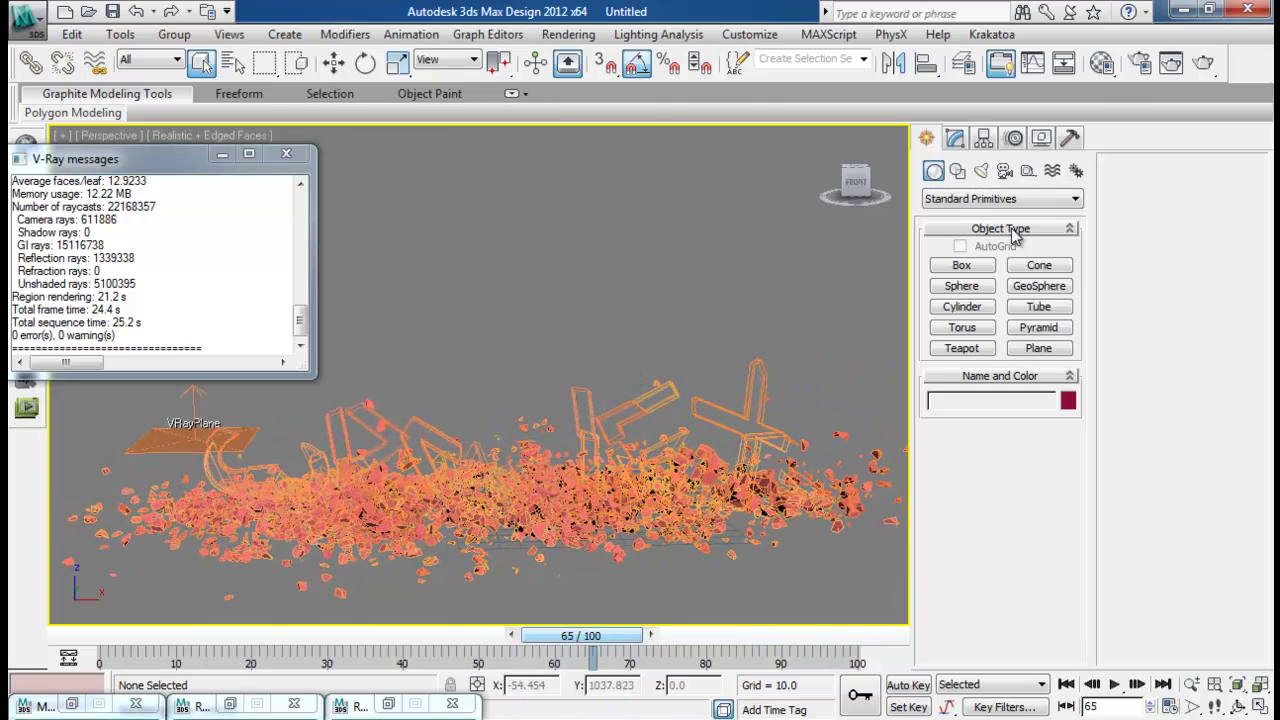
left_click(1203, 64)
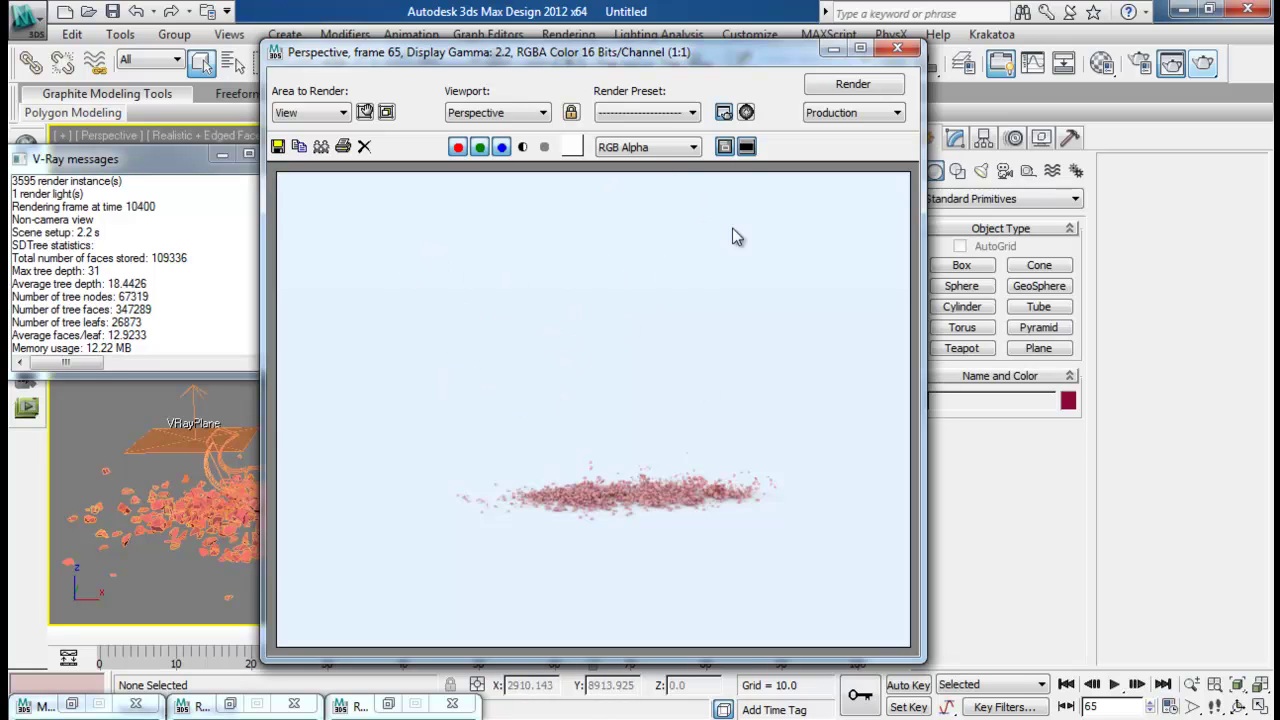
left_click_drag(690, 60, 775, 65)
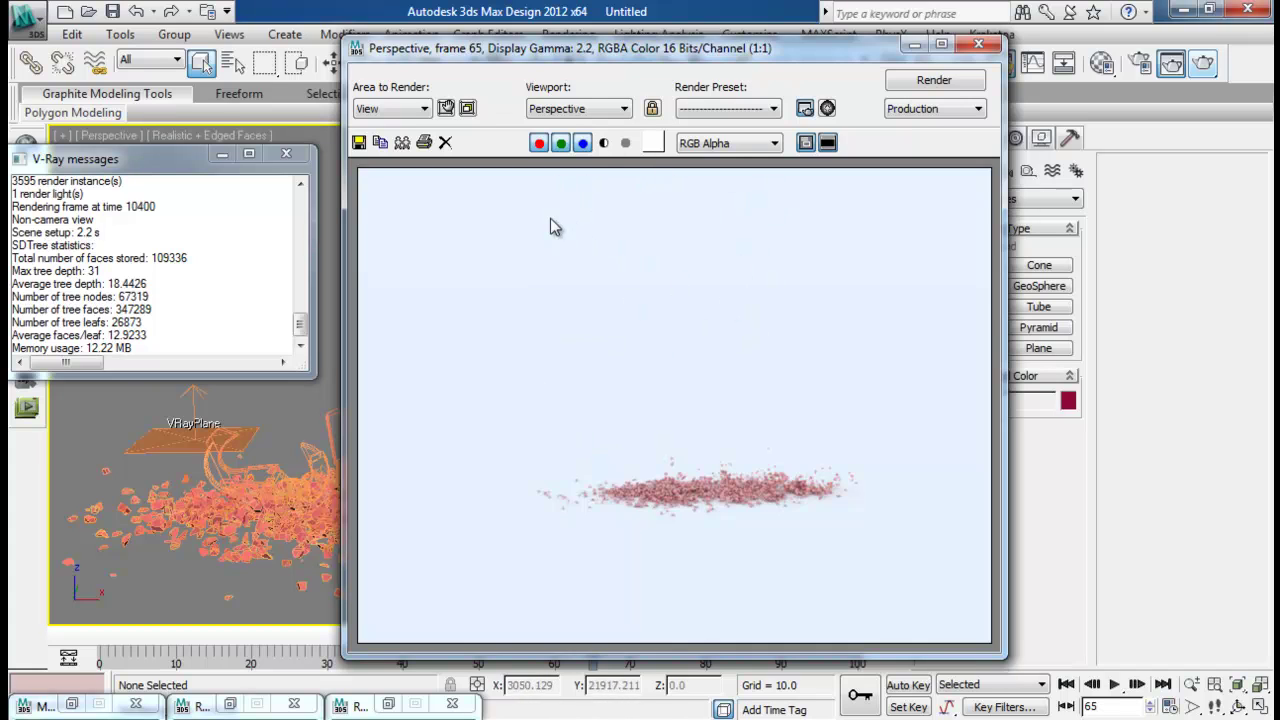
Inspect the render's alpha channel and restore the red, green and blue channel display
left_click(604, 143)
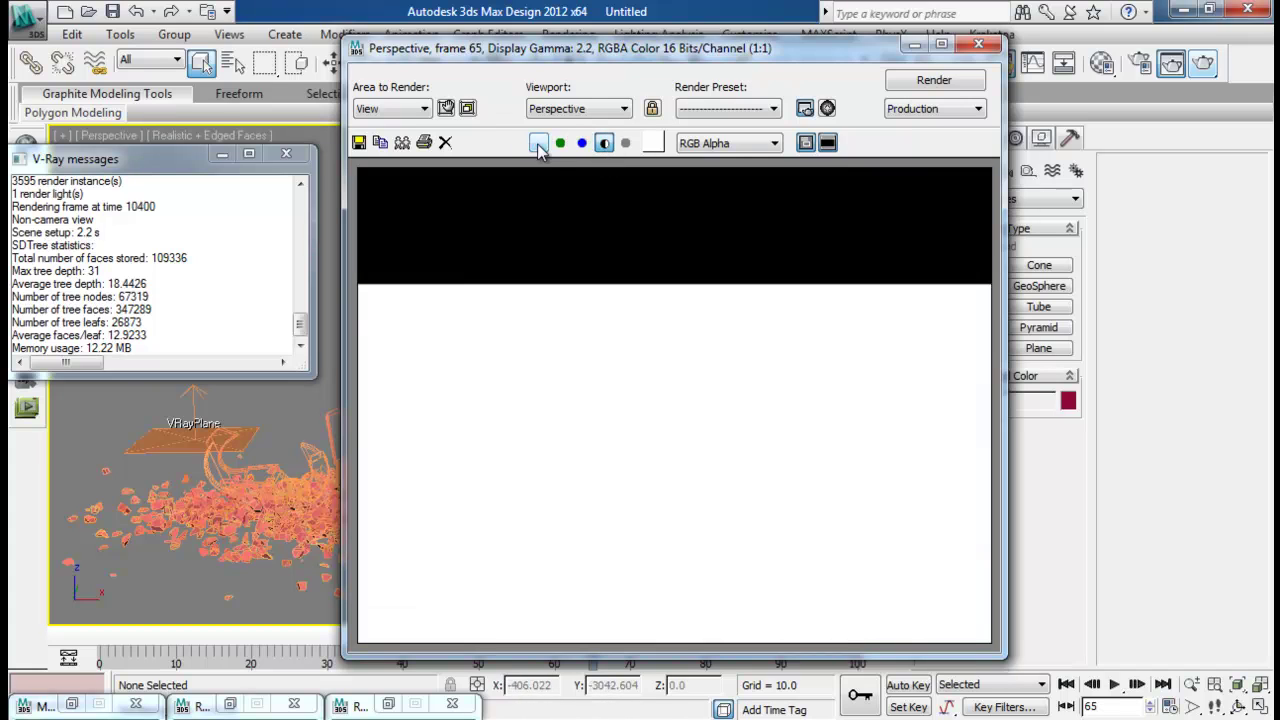
left_click(538, 143)
left_click(561, 143)
left_click(582, 143)
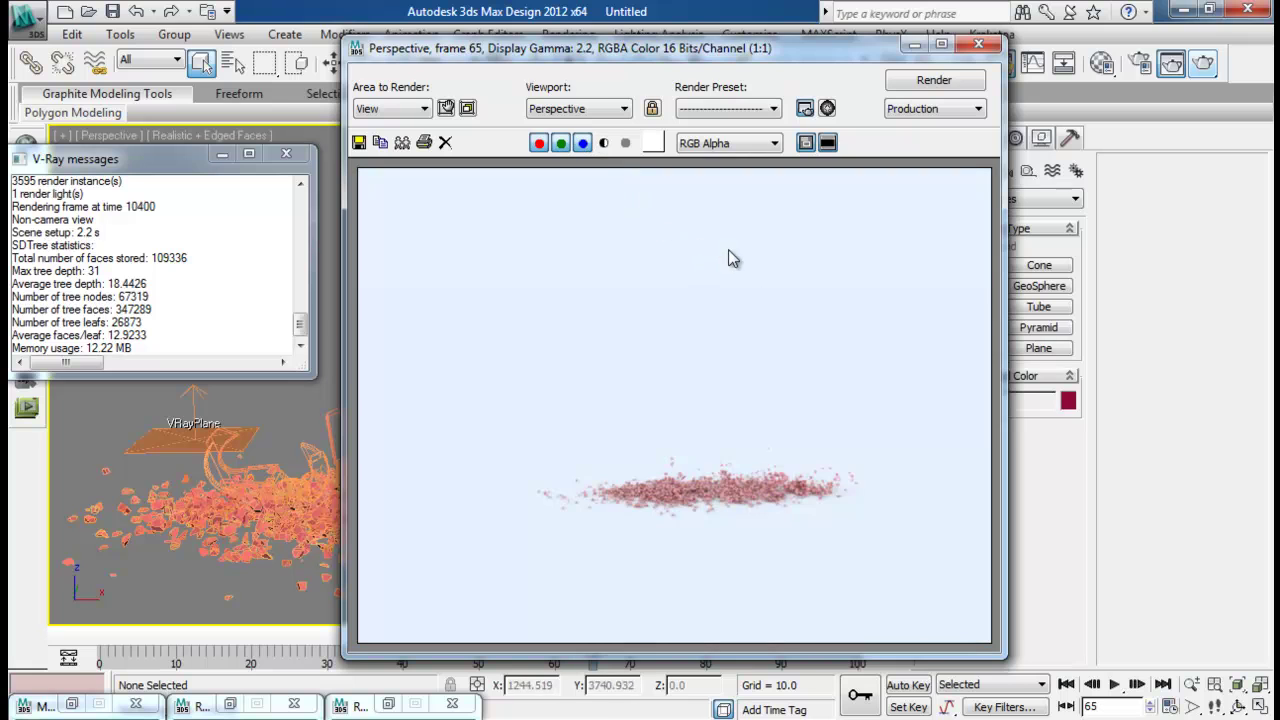
Scrub the timeline to frame 51 and close the rendered frame window
left_click_drag(818, 56, 736, 71)
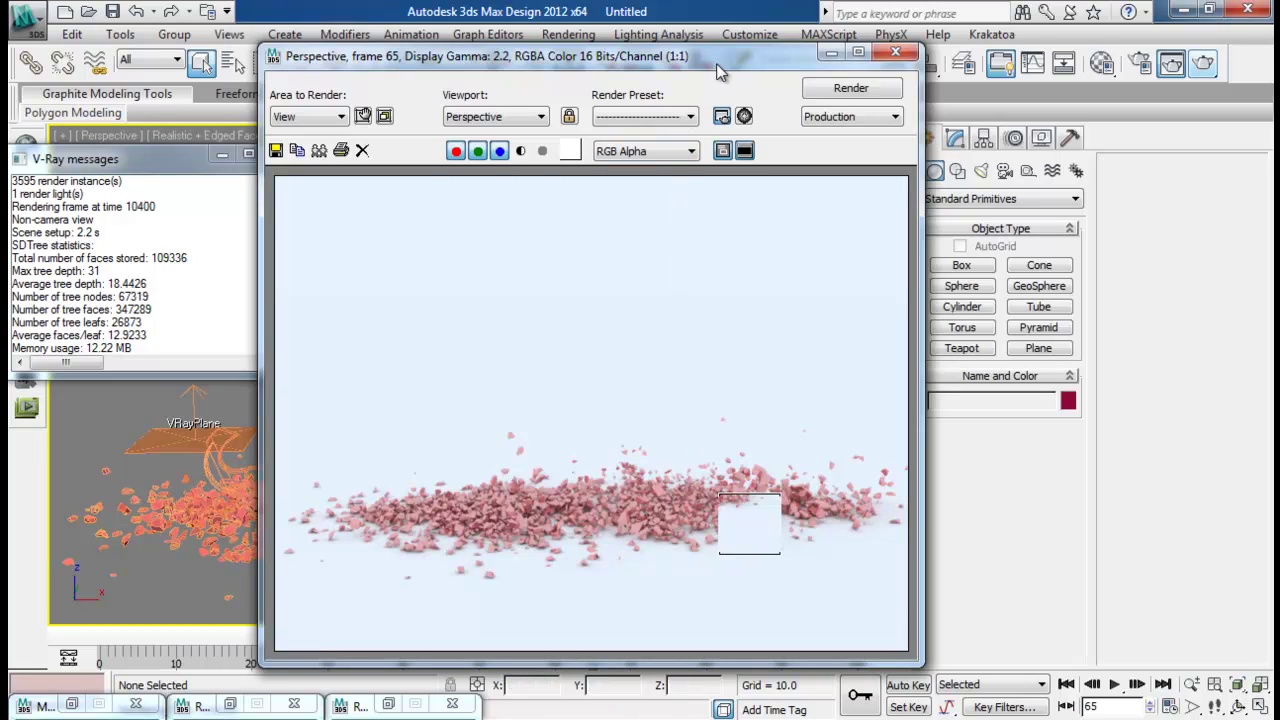
left_click_drag(741, 59, 953, 45)
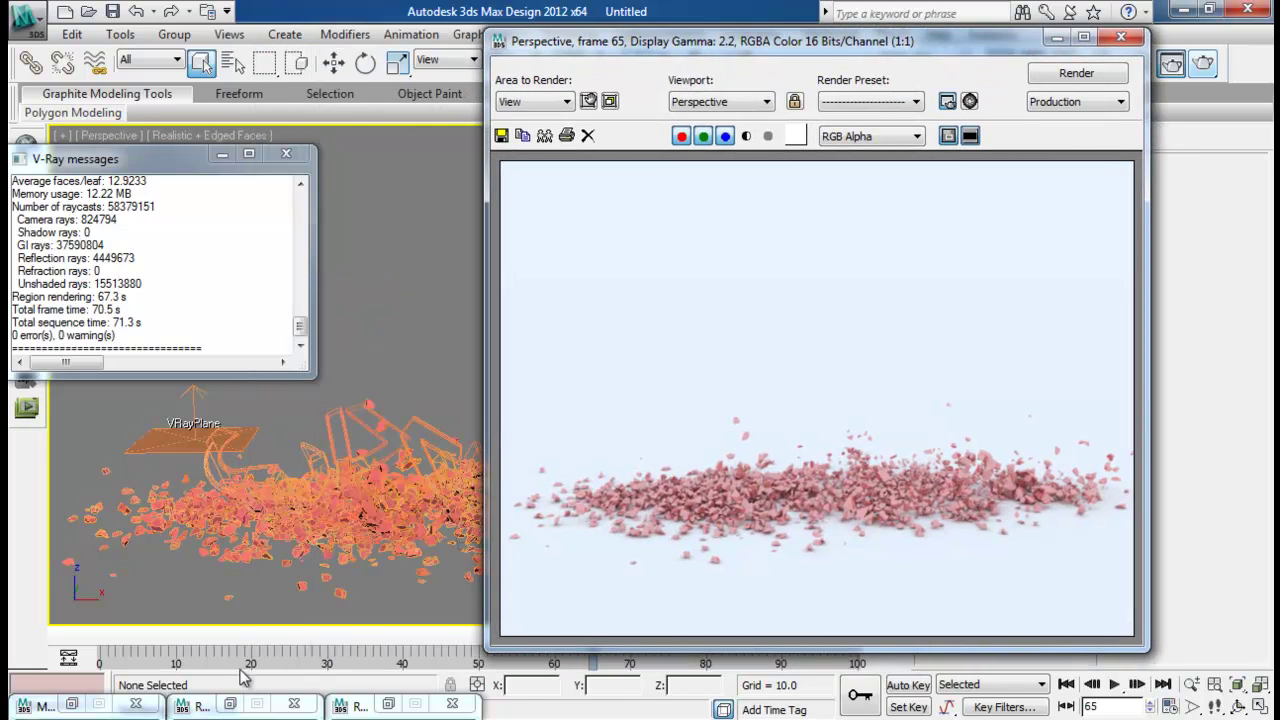
left_click_drag(298, 640, 490, 643)
left_click_drag(815, 42, 568, 65)
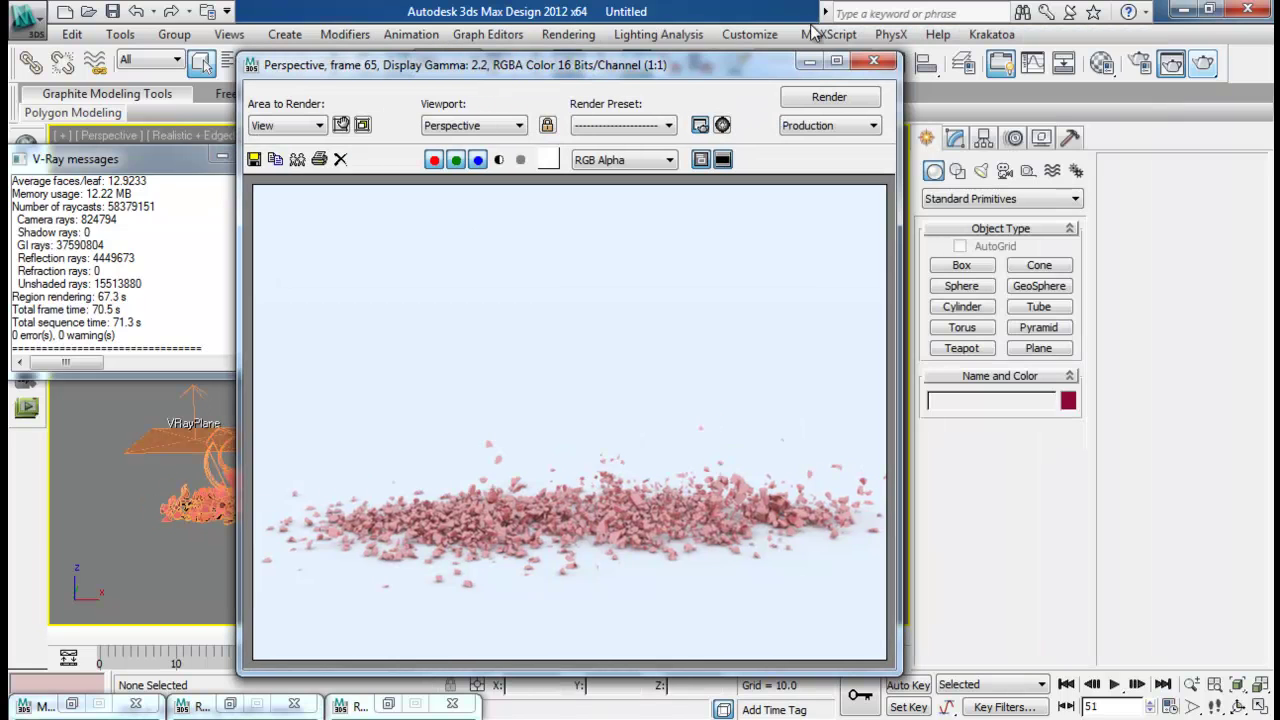
left_click(873, 61)
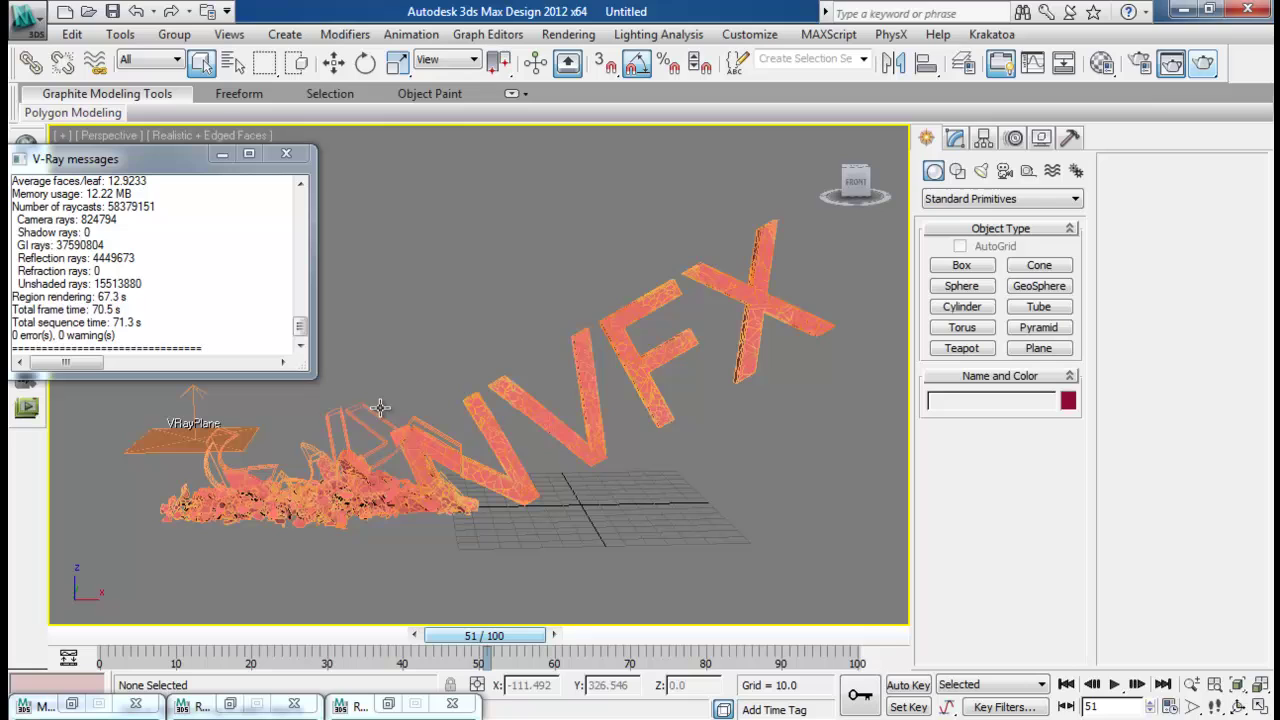
Set the render time output to the frame range 0 to 100
left_click(1142, 64)
left_click(561, 73)
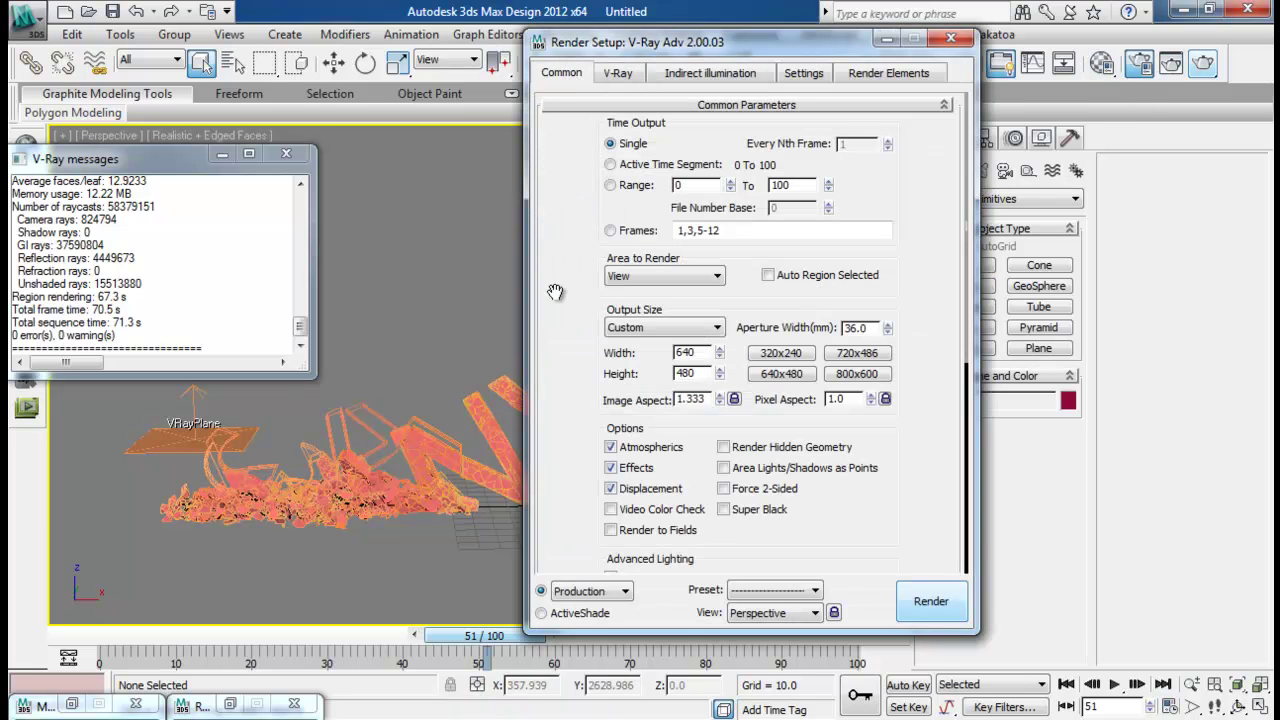
left_click(611, 186)
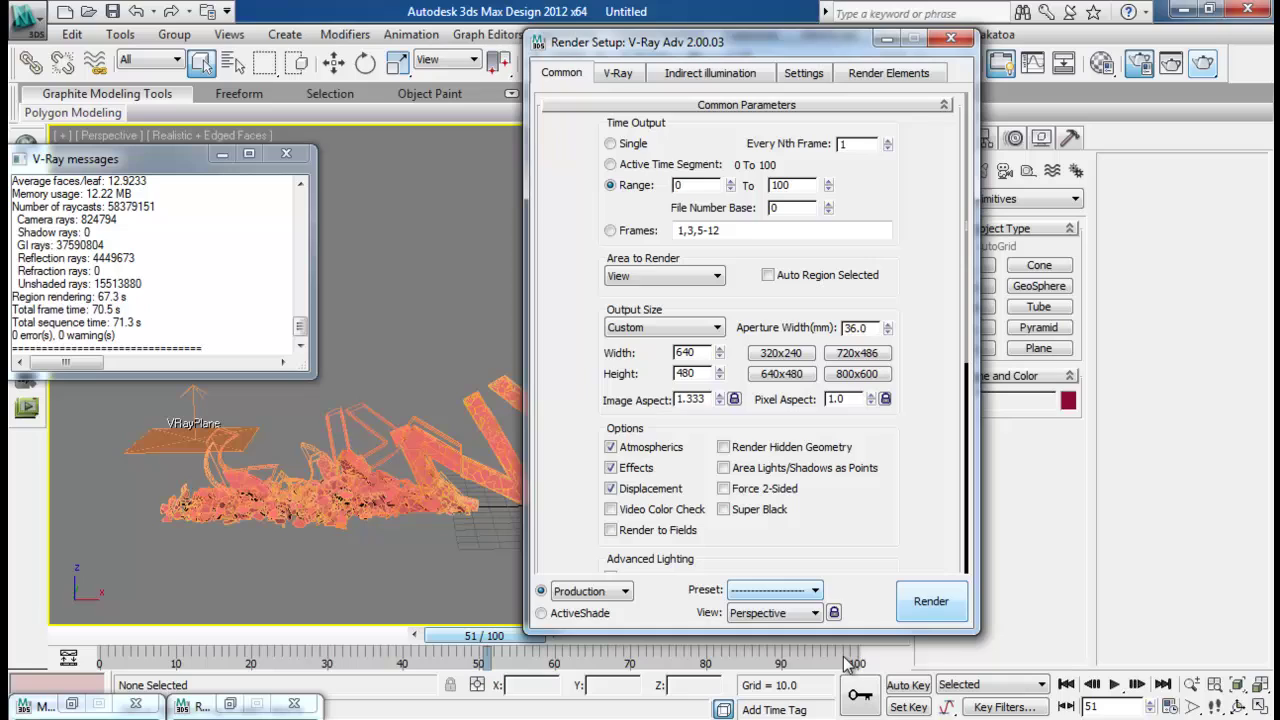
left_click(810, 186)
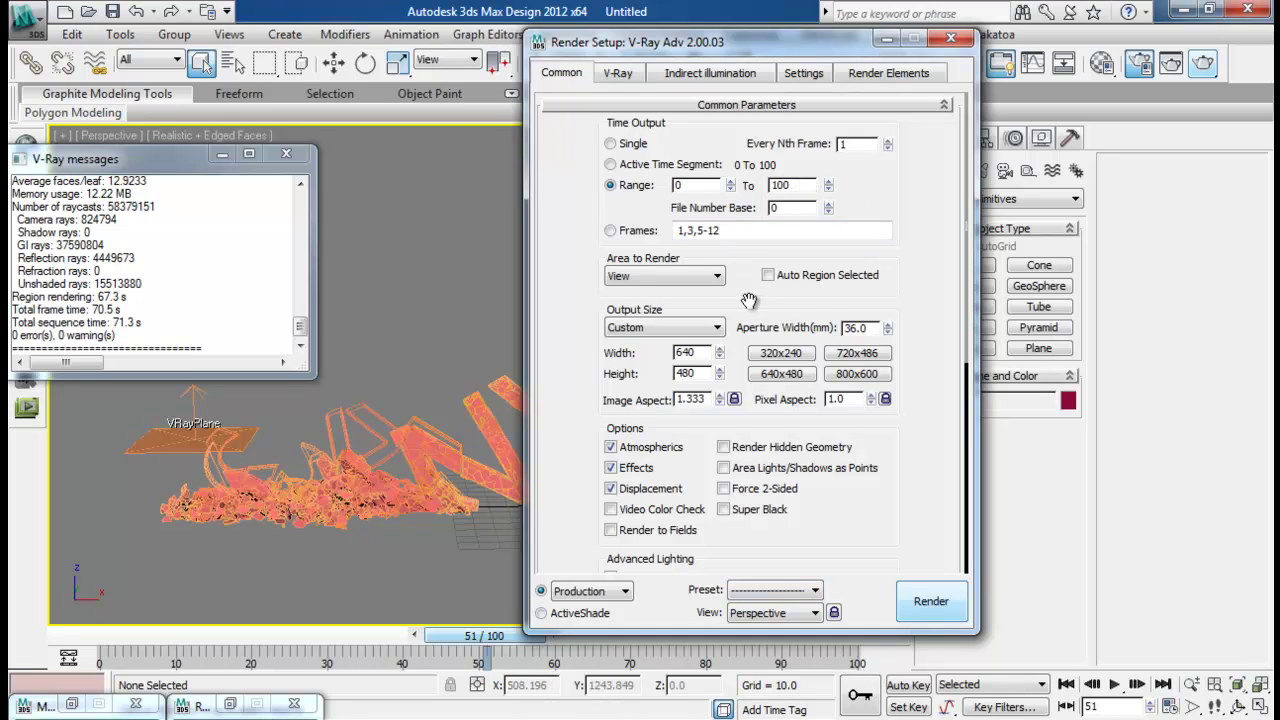
Review the output size presets and the render output file options, and minimize the render setup
left_click_drag(749, 301, 734, 248)
left_click(702, 258)
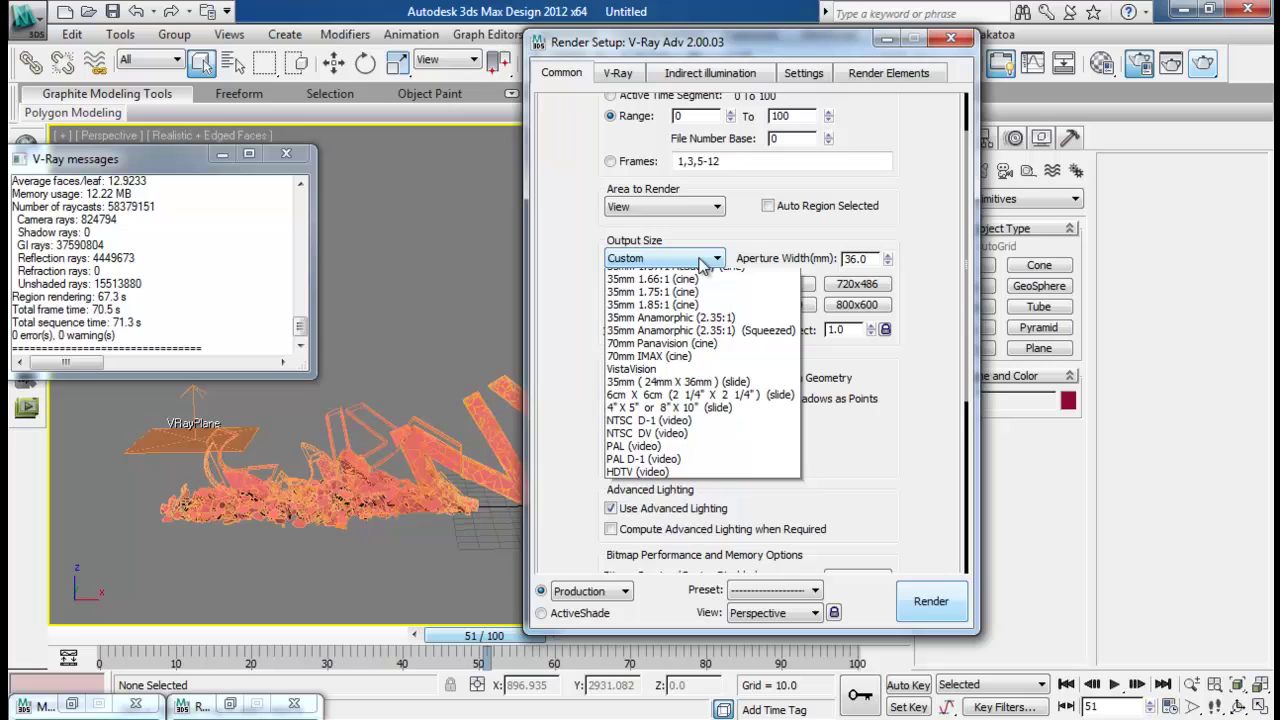
left_click(548, 293)
left_click_drag(864, 472, 853, 237)
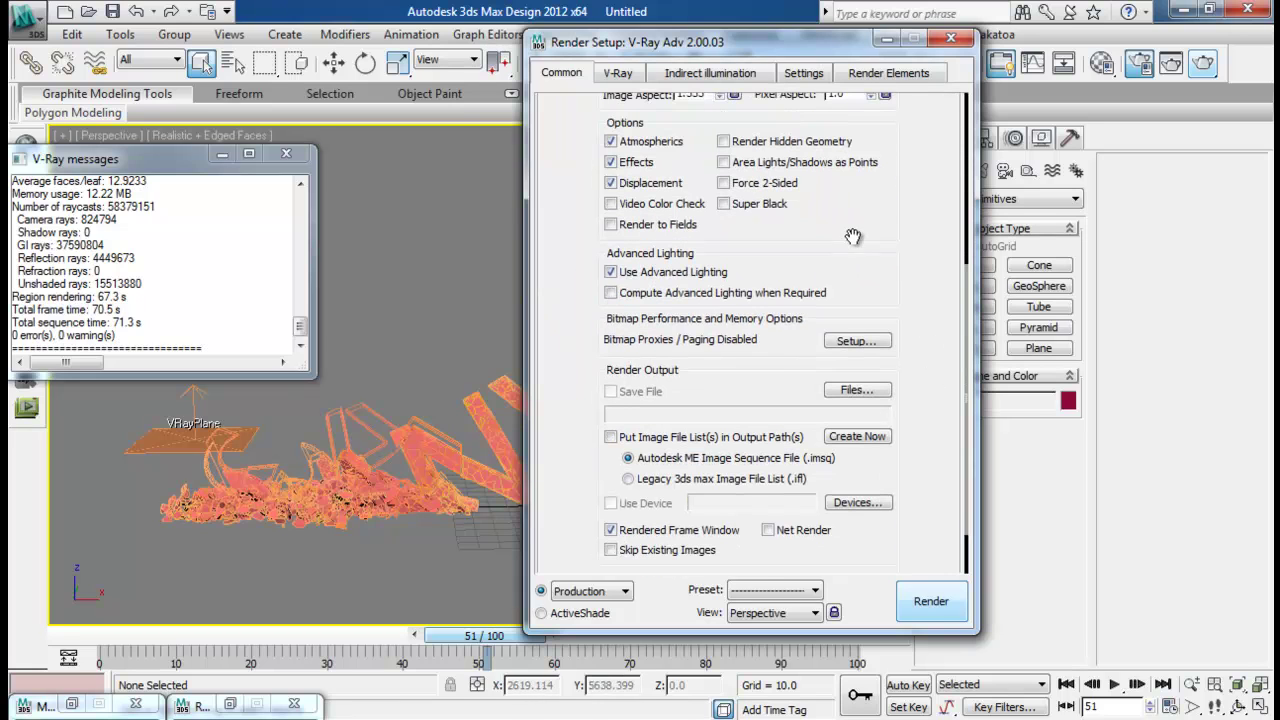
left_click(888, 41)
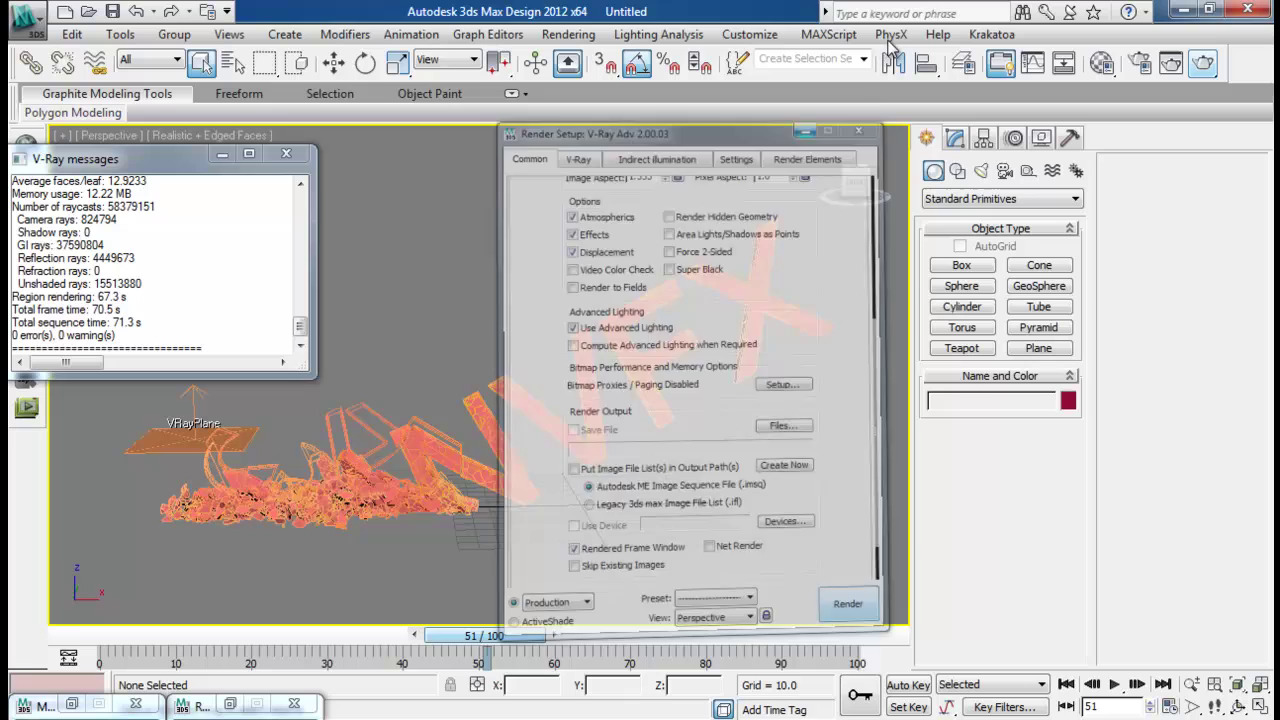
Try selecting the text fragments without the VRayPlane and region-selecting the upper letters, clearing the selection after each try
middle_click_drag(461, 359, 494, 368, "alt")
mouse_move(688, 308)
middle_mouse_down("alt")
mouse_move(663, 304)
mouse_move(692, 303)
middle_mouse_up("alt")
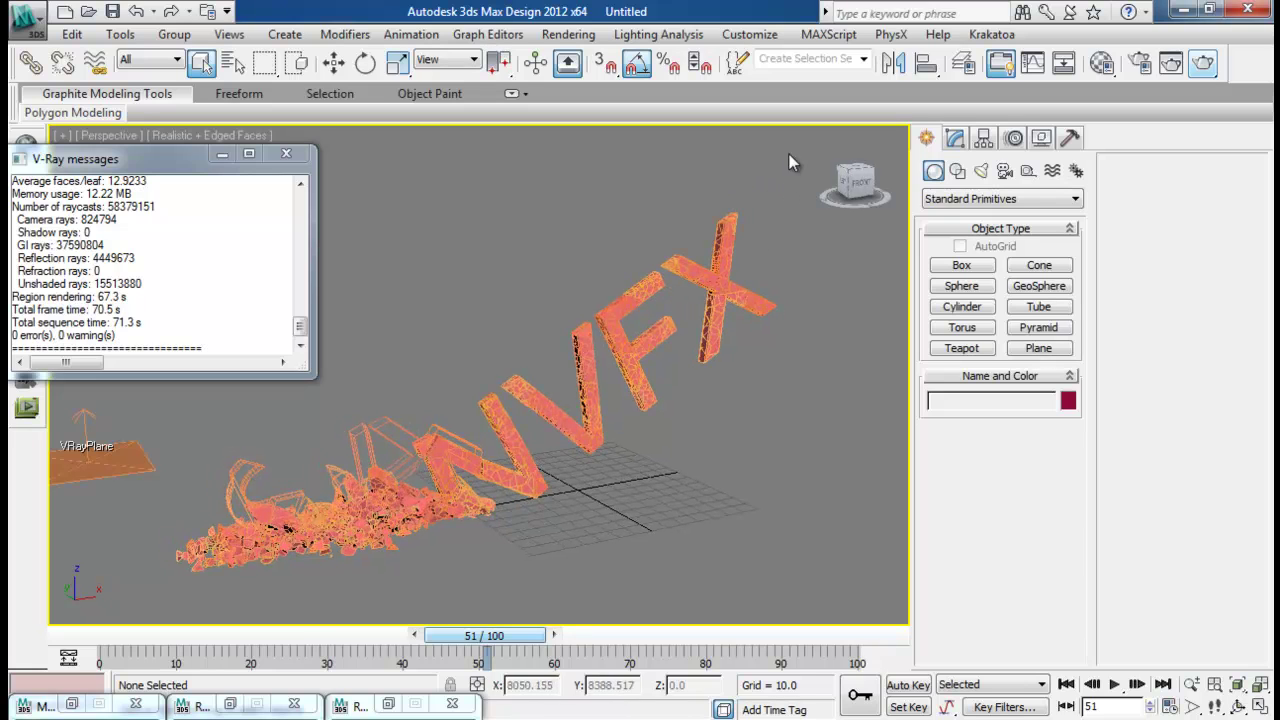
left_click_drag(555, 455, 133, 572)
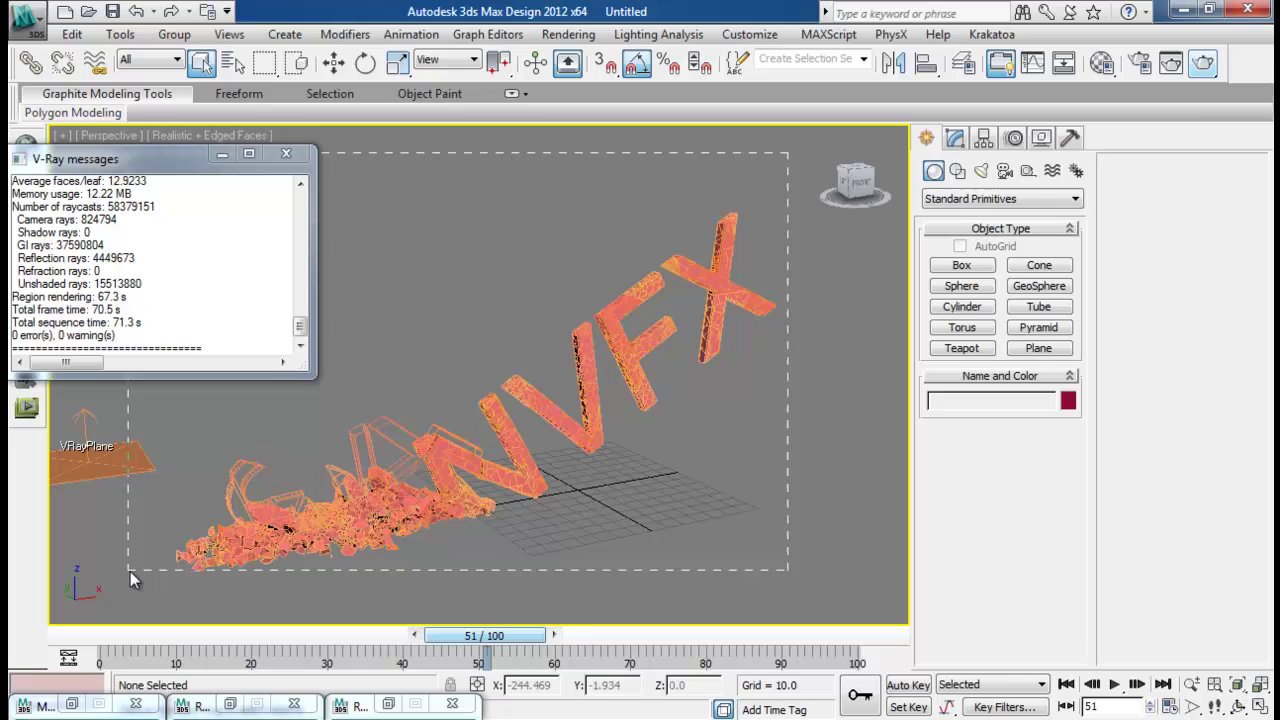
key("ctrl+a")
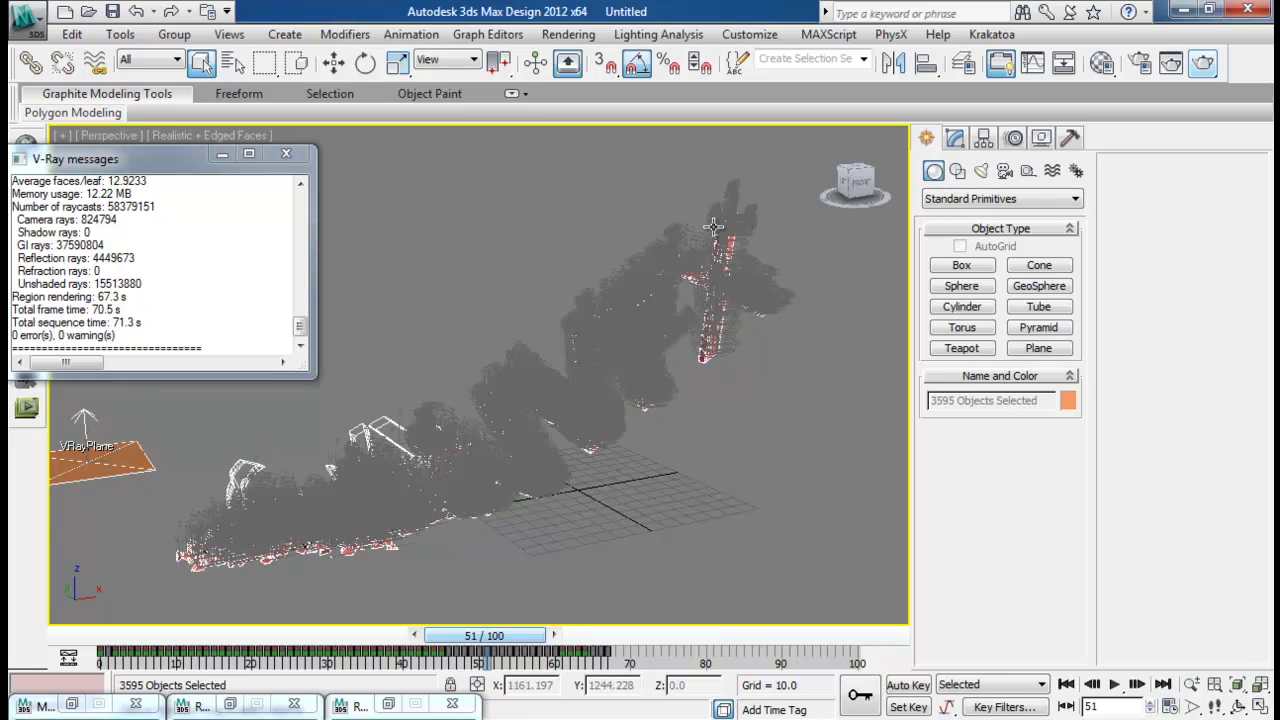
left_click(112, 481, "alt")
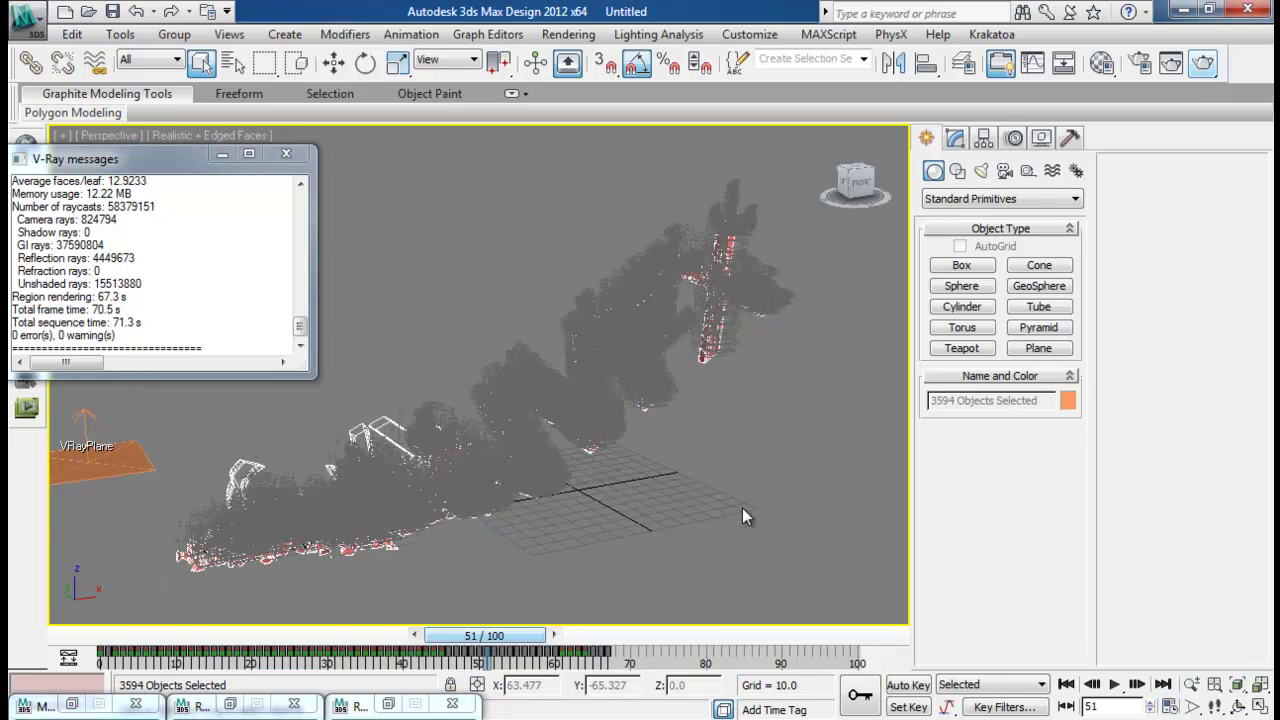
left_click(684, 174)
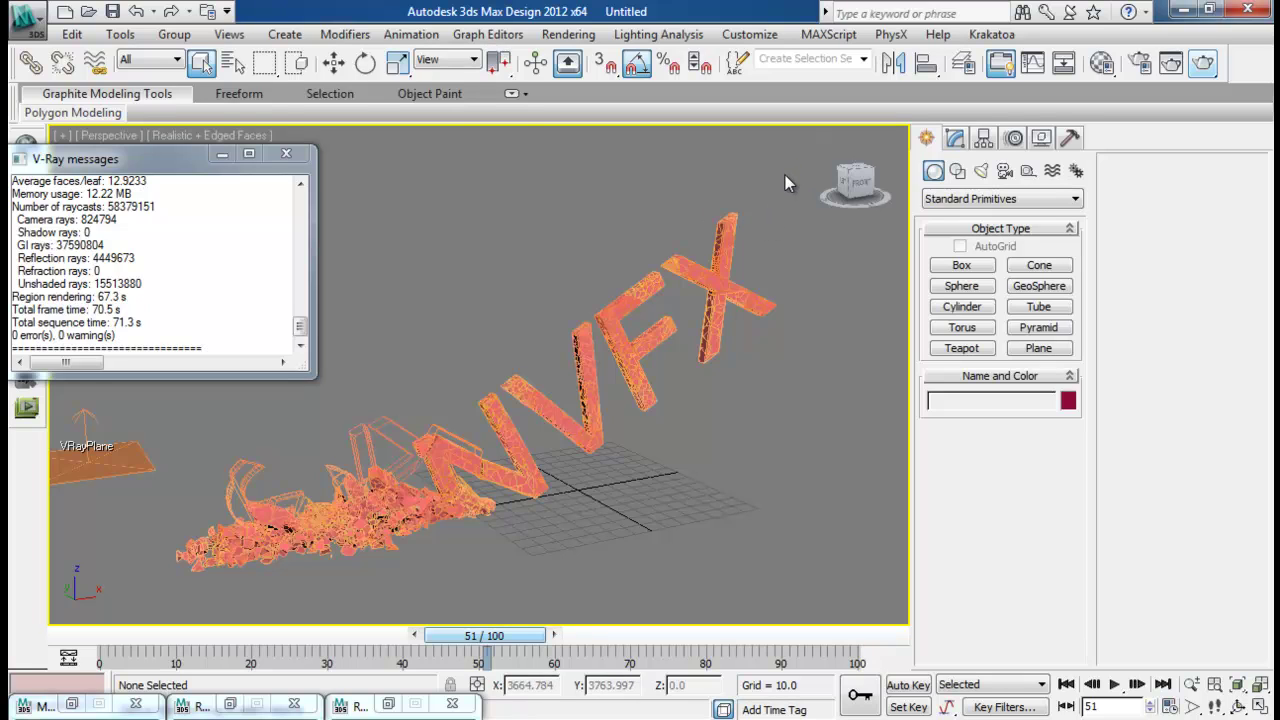
left_click_drag(785, 175, 362, 490)
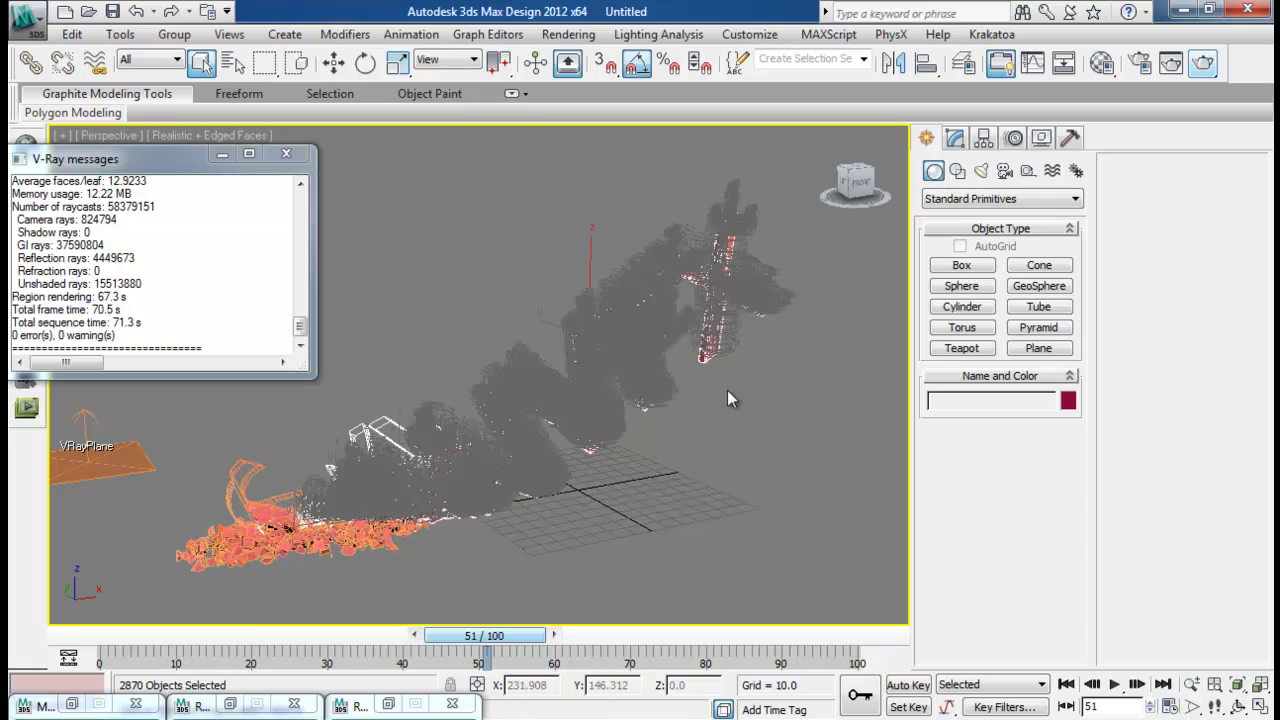
left_click(817, 378)
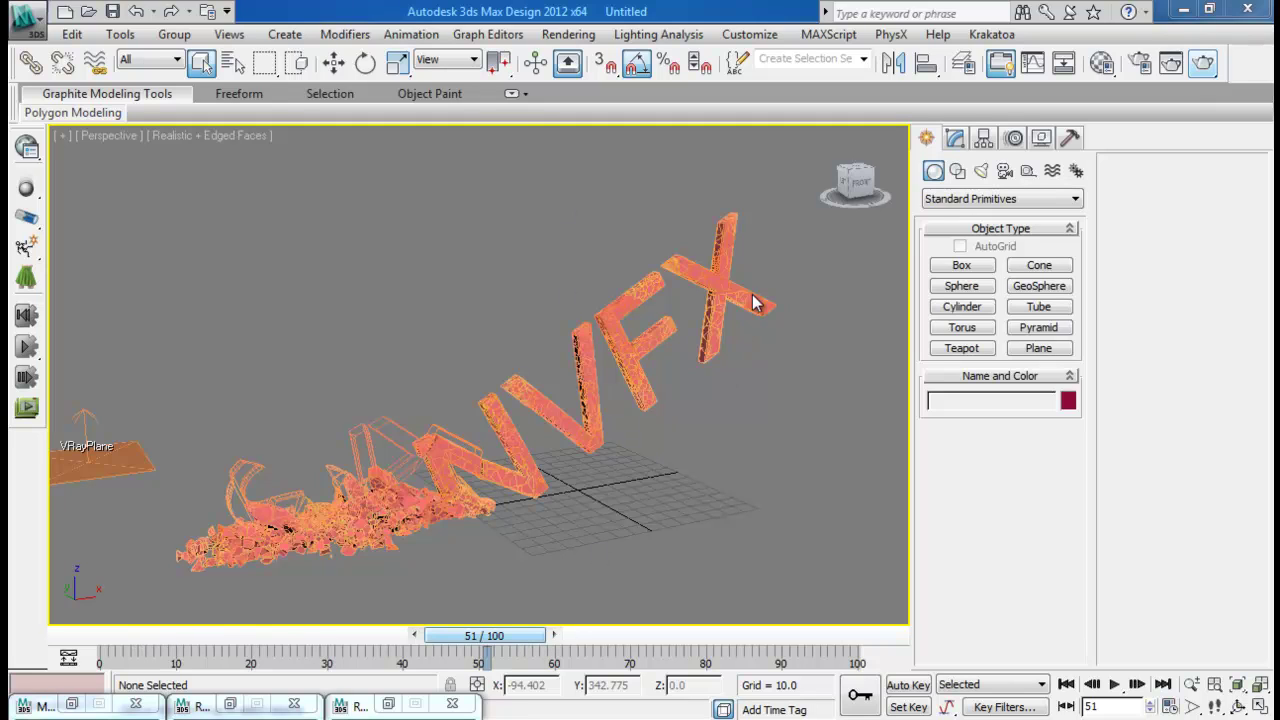
Return the timeline to frame 0
key("Home")
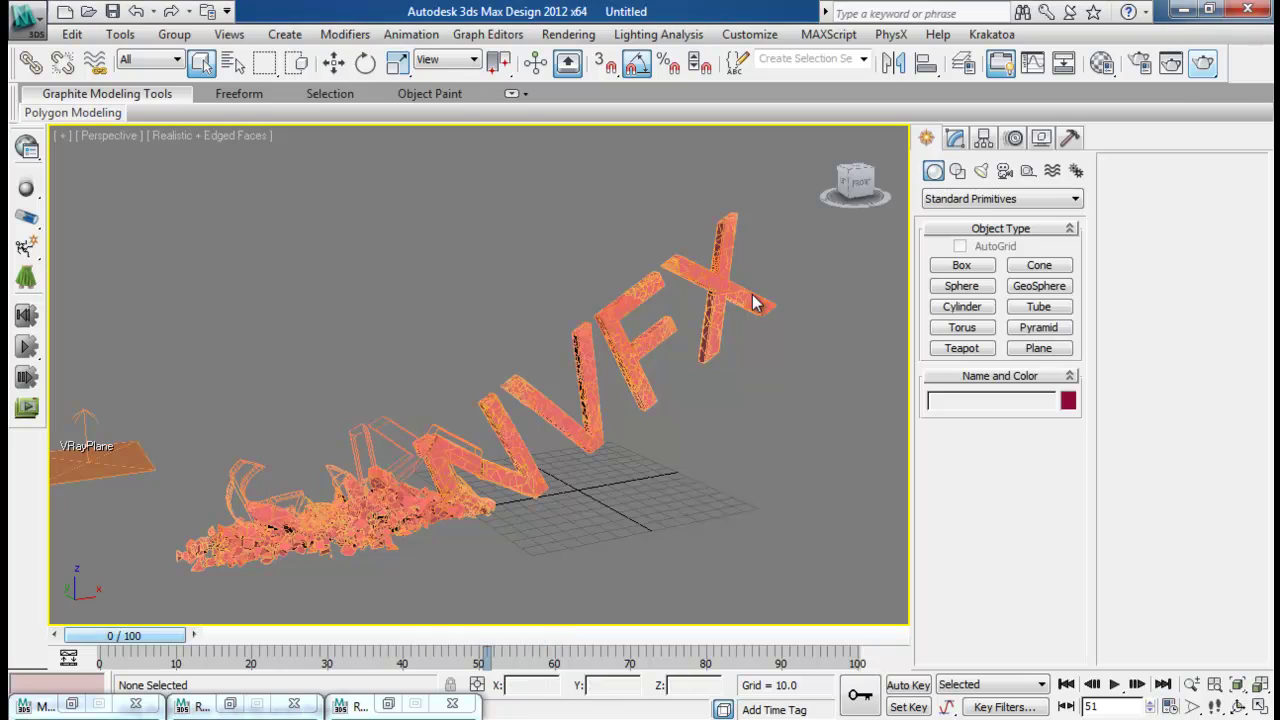